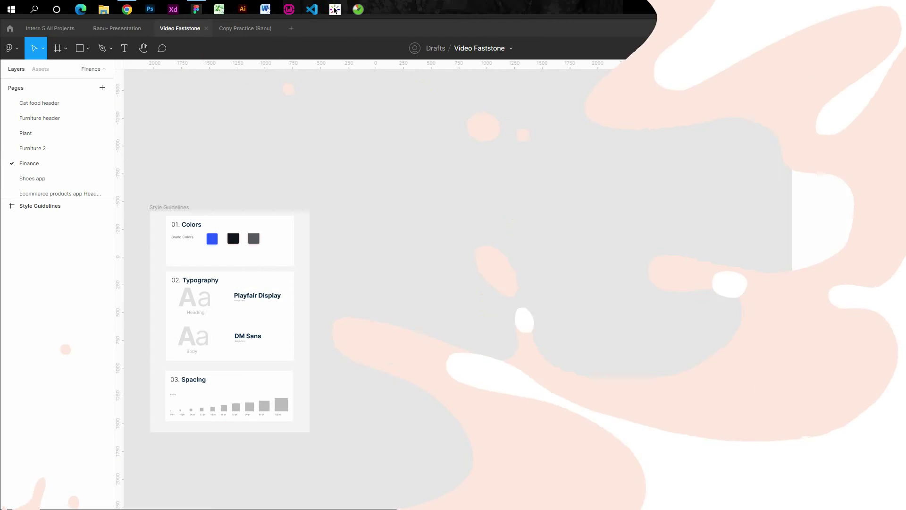
Draw a 1920×820 frame beside the Style Guidelines board and name it Finance
{"action": "left_click", "coordinate": [58, 48]}
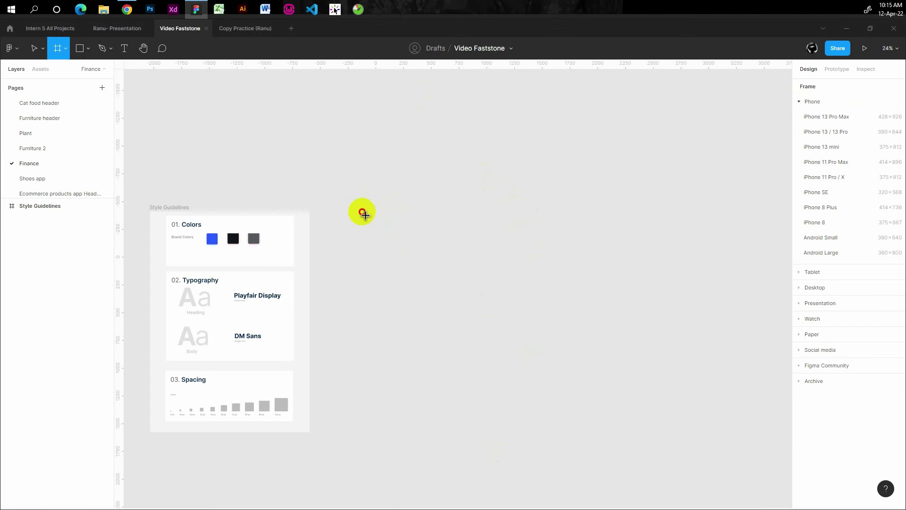
{"action": "left_click_drag", "start_coordinate": [361, 211], "coordinate": [503, 328]}
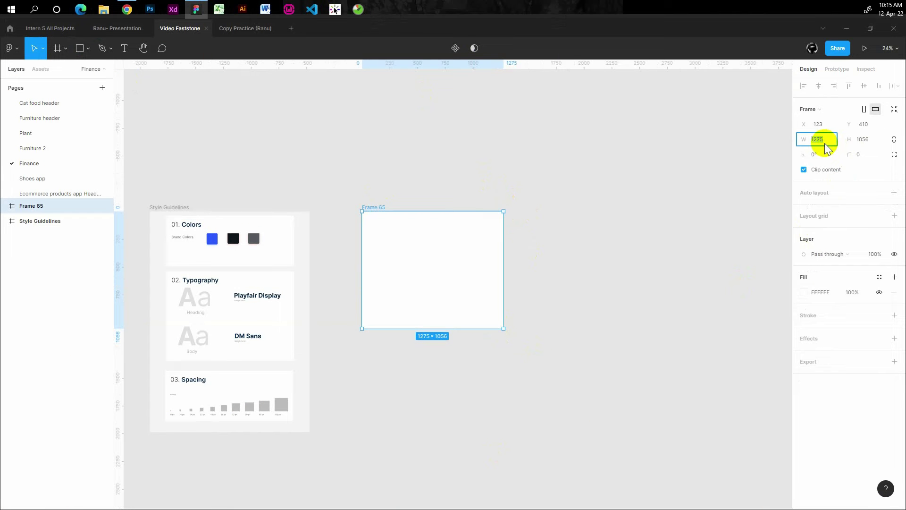
{"action": "type", "text": "1920"}
{"action": "key", "text": "Return"}
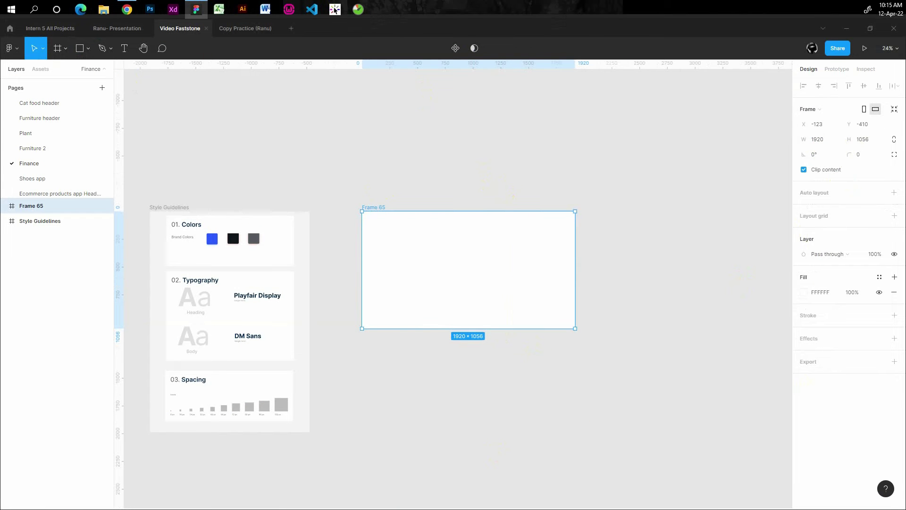
{"action": "left_click", "coordinate": [861, 140]}
{"action": "type", "text": "0"}
{"action": "key", "text": "Return"}
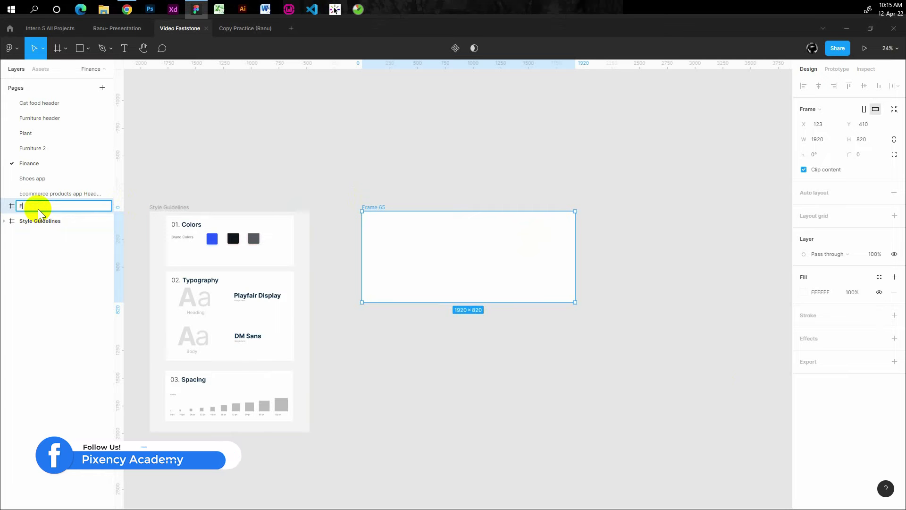
{"action": "type", "text": "Finance"}
{"action": "key", "text": "Return"}
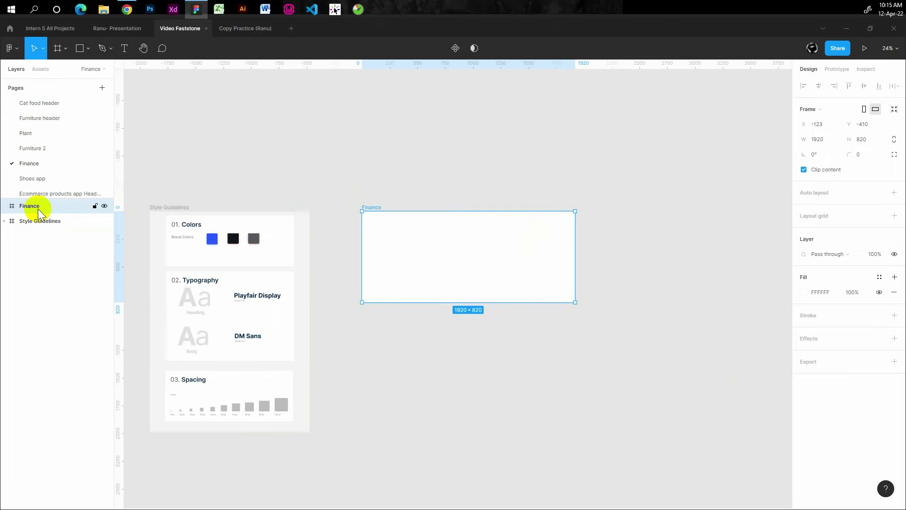
Give the Finance frame a 12-column layout grid with margin 300 and gutter 30
{"action": "left_click", "coordinate": [808, 217]}
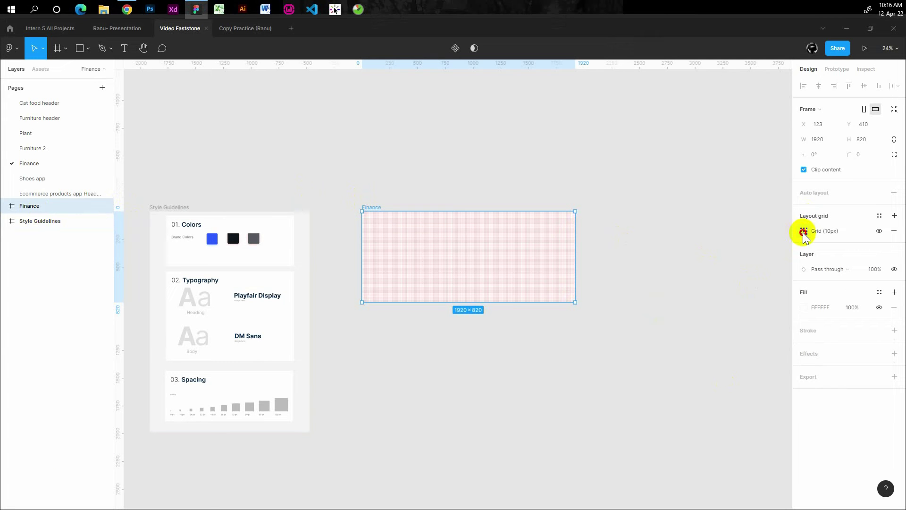
{"action": "left_click", "coordinate": [803, 232]}
{"action": "left_click", "coordinate": [710, 244]}
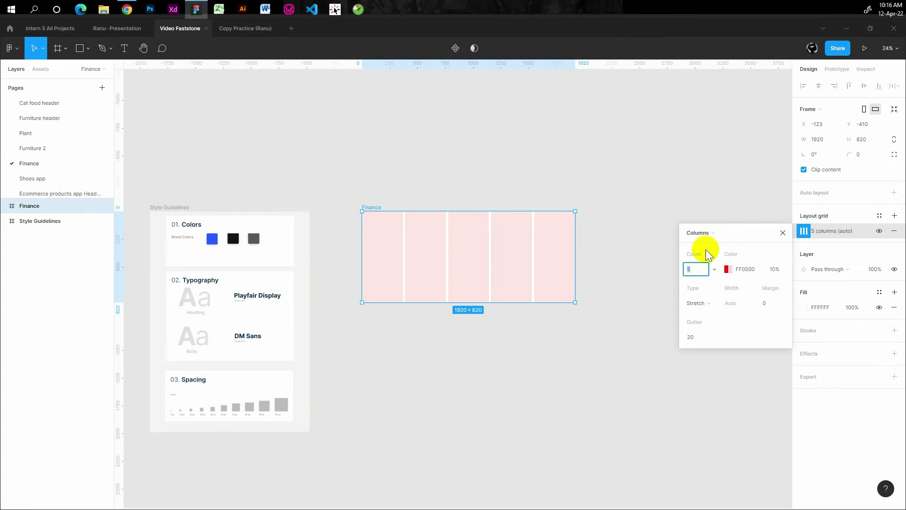
{"action": "type", "text": "2"}
{"action": "left_click", "coordinate": [769, 302]}
{"action": "type", "text": "300"}
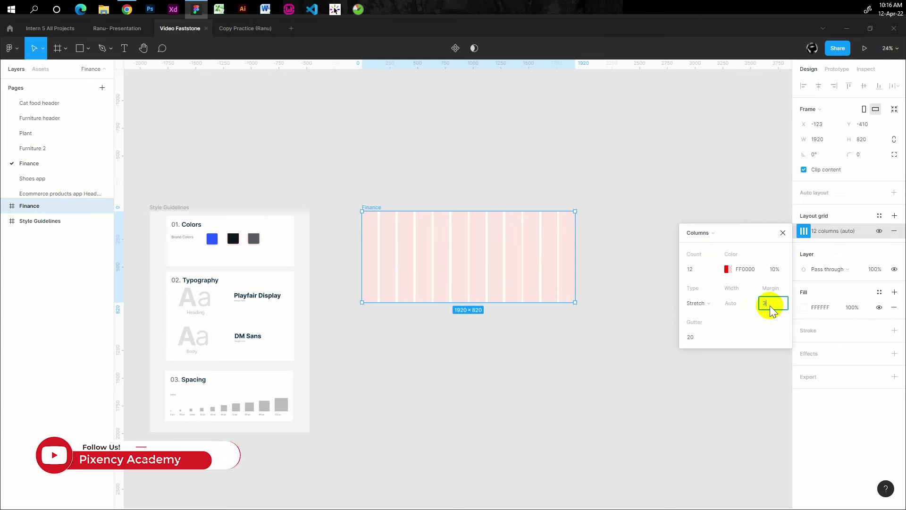
{"action": "key", "text": "Return"}
{"action": "left_click", "coordinate": [696, 341]}
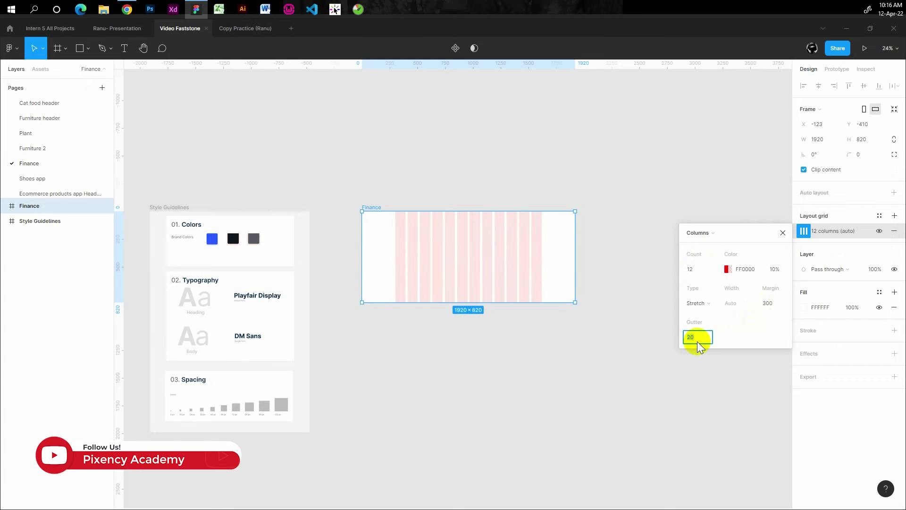
{"action": "left_click", "coordinate": [769, 213]}
{"action": "scroll", "coordinate": [413, 225], "scroll_direction": "up", "scroll_amount": 1}
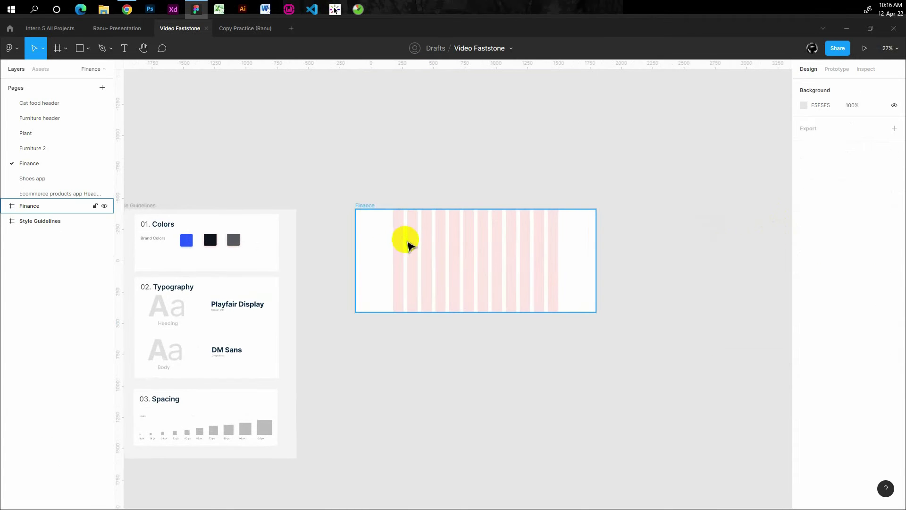
{"action": "left_click", "coordinate": [369, 207]}
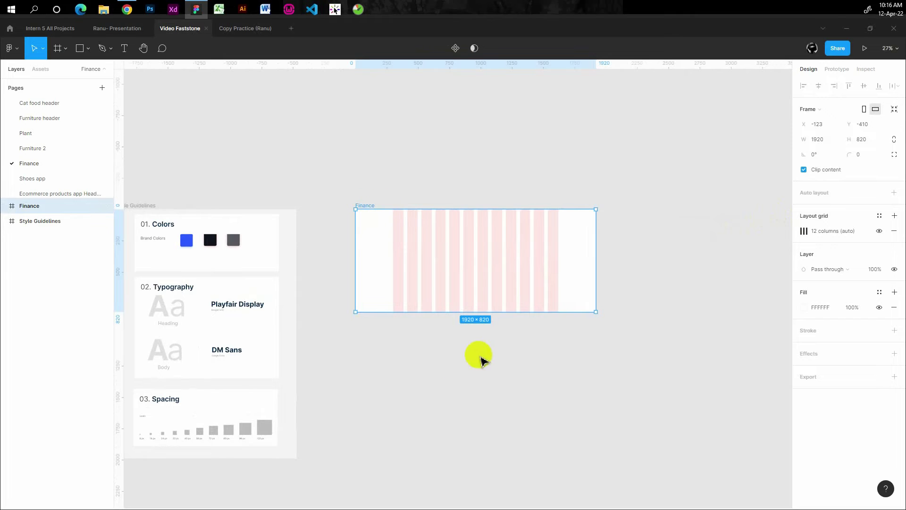
{"action": "left_click", "coordinate": [475, 356]}
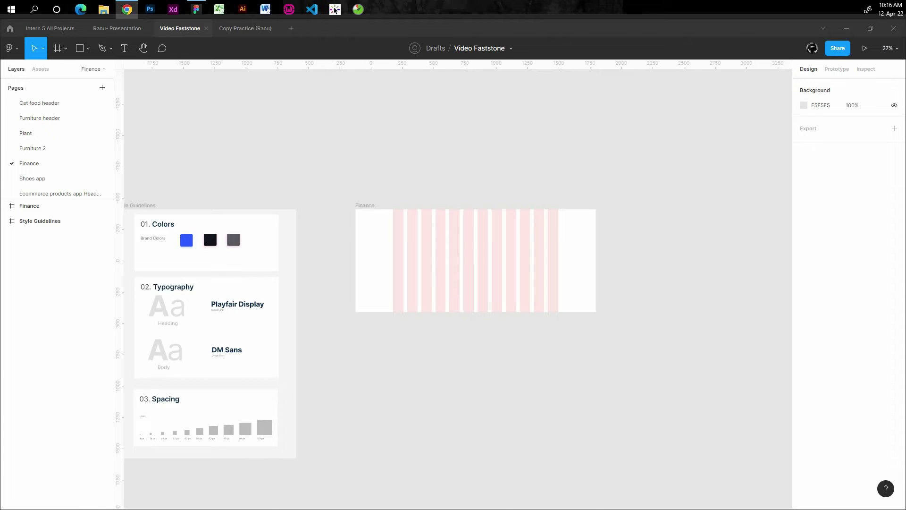
Paste the Logo group into Finance and place it at X 300, Y 32 on the left margin
{"action": "scroll", "coordinate": [405, 228], "scroll_direction": "up", "scroll_amount": 5}
{"action": "scroll", "coordinate": [387, 241], "scroll_direction": "up", "scroll_amount": 3}
{"action": "left_click", "coordinate": [372, 251]}
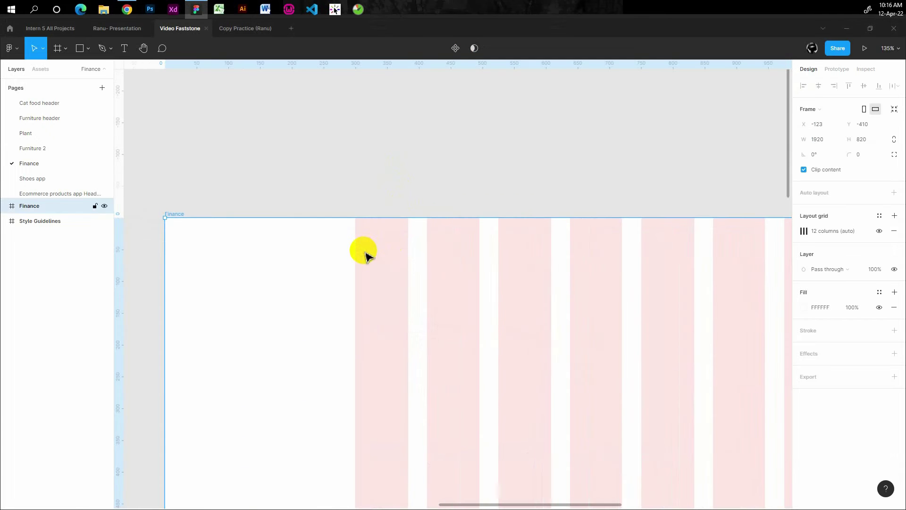
{"action": "key", "text": "ctrl+v"}
{"action": "left_click_drag", "start_coordinate": [368, 250], "coordinate": [371, 259]}
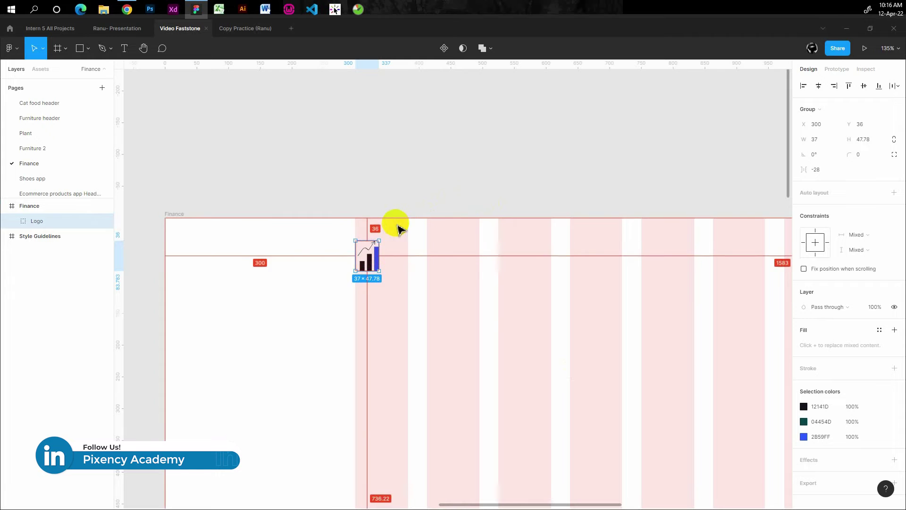
{"action": "key", "text": "Up"}
{"action": "key", "text": "Up"}
{"action": "key", "text": "Up"}
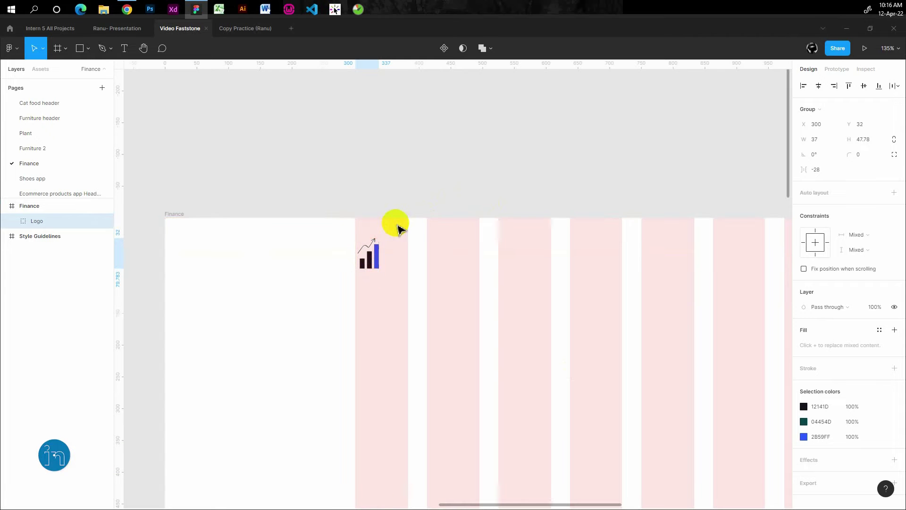
{"action": "key", "text": "Up"}
{"action": "scroll", "coordinate": [399, 234], "scroll_direction": "down", "scroll_amount": 2}
{"action": "left_click", "coordinate": [124, 48]}
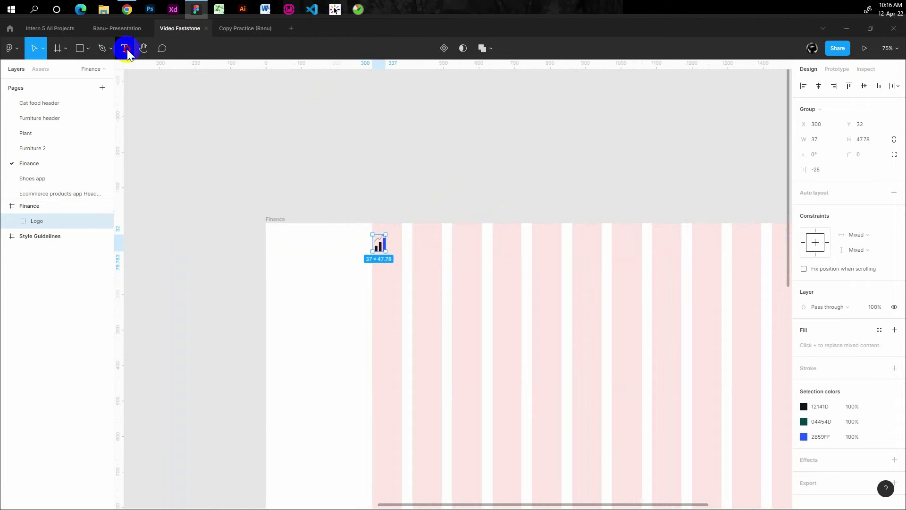
Add a Home text layer to the right of the logo
{"action": "left_click", "coordinate": [435, 248]}
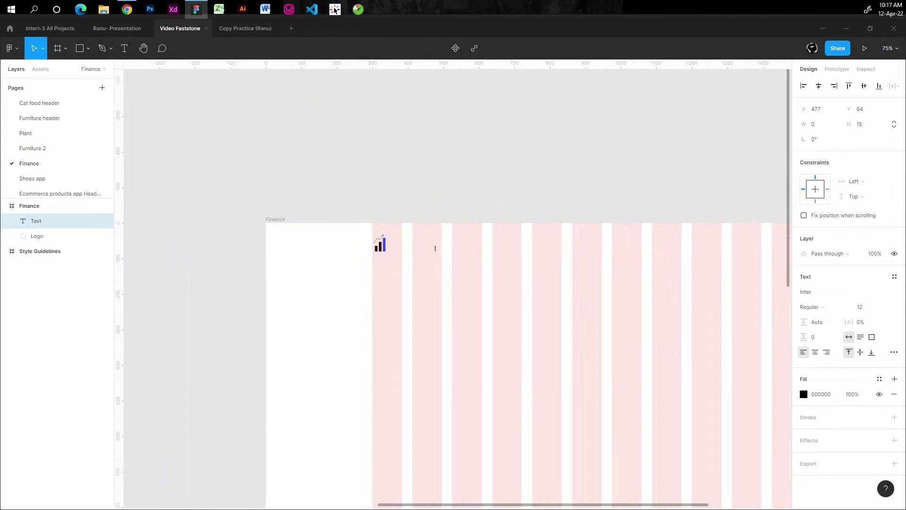
{"action": "scroll", "coordinate": [446, 249], "scroll_direction": "up", "scroll_amount": 2}
{"action": "type", "text": "H"}
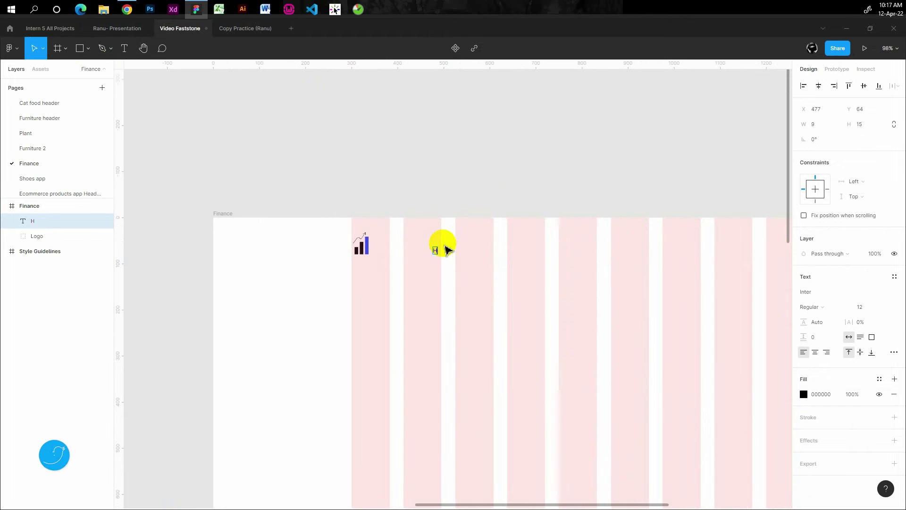
{"action": "type", "text": "ome"}
{"action": "key", "text": "Escape"}
{"action": "scroll", "coordinate": [460, 264], "scroll_direction": "down", "scroll_amount": 3}
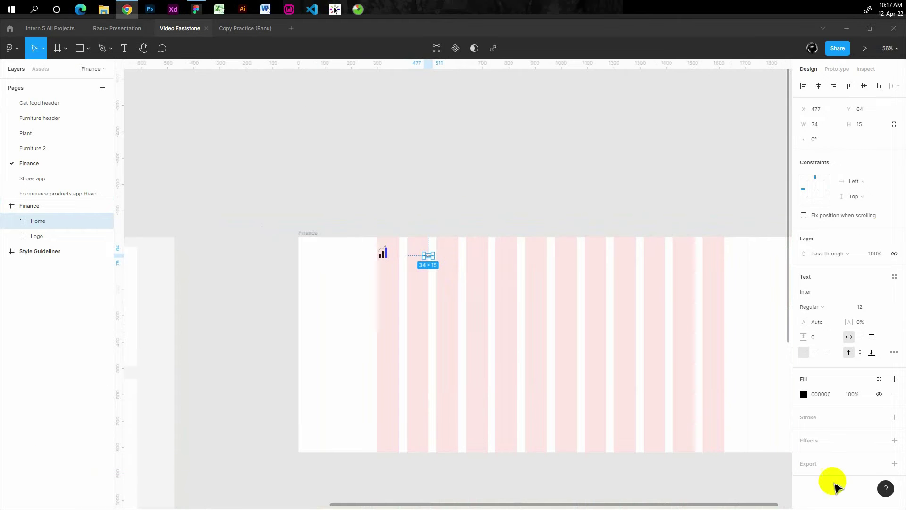
Set the Home text to DM Sans Bold at size 18
{"action": "left_click", "coordinate": [814, 292]}
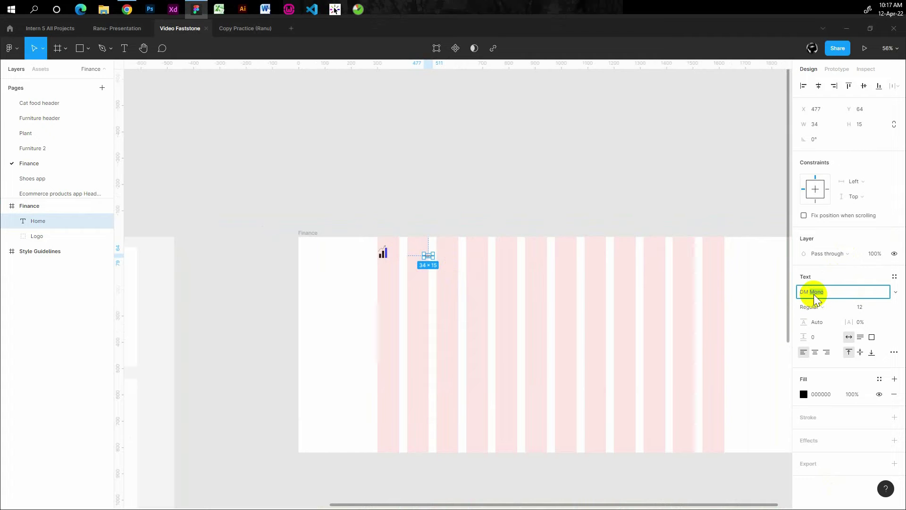
{"action": "left_click", "coordinate": [860, 307]}
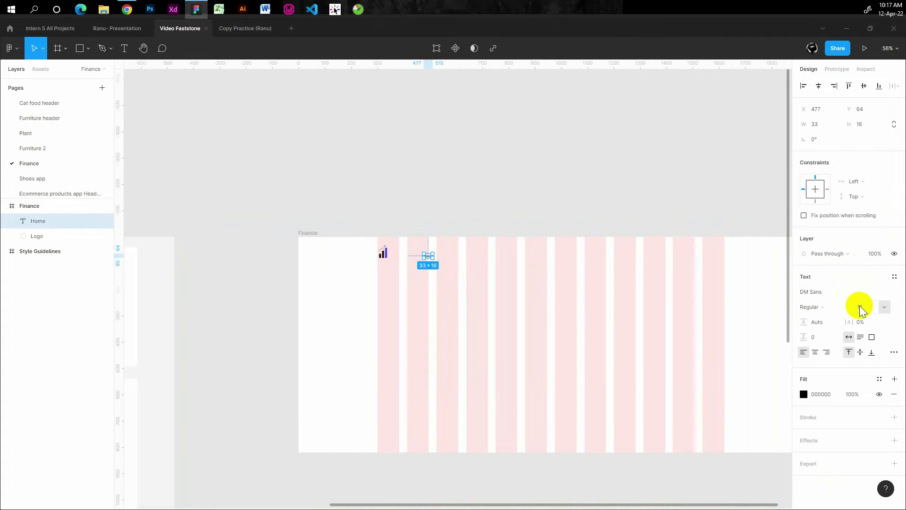
{"action": "key", "text": "Return"}
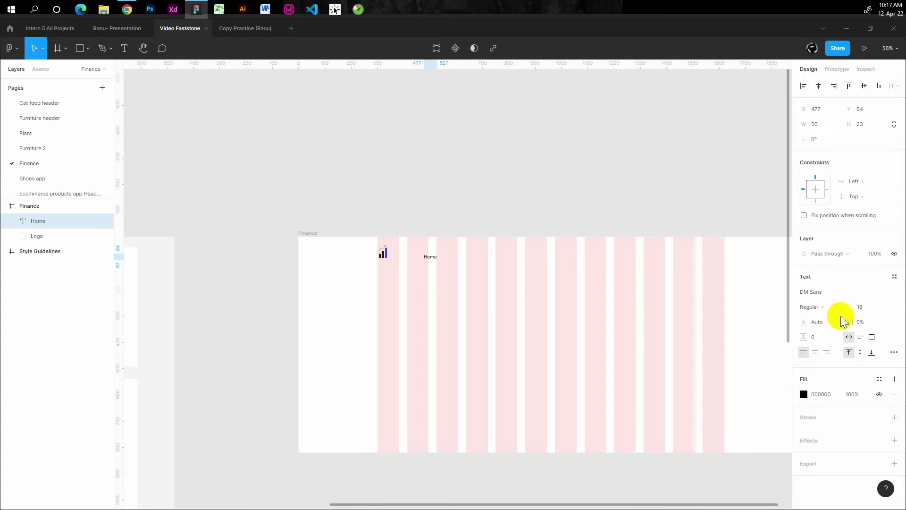
{"action": "left_click", "coordinate": [849, 307]}
{"action": "left_click", "coordinate": [825, 332]}
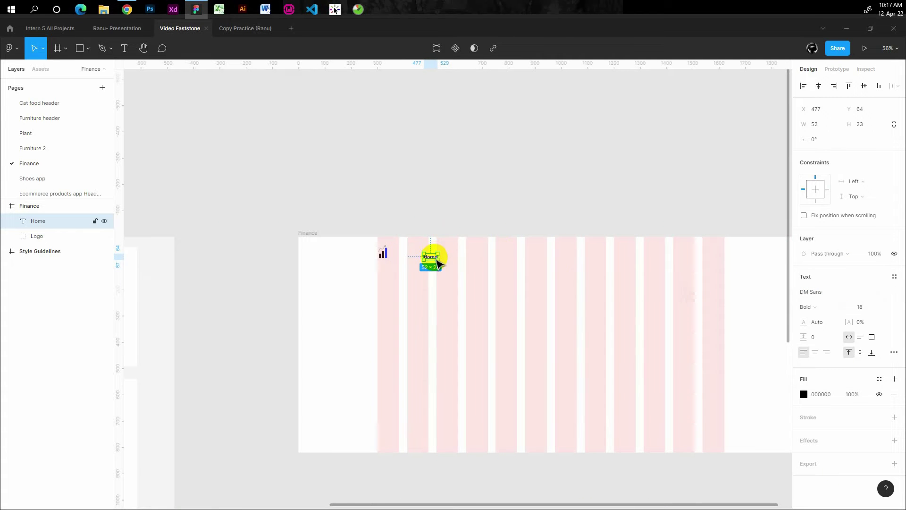
Colour Home with the brand blue swatch, set 100% line height, and align it with the logo
{"action": "scroll", "coordinate": [432, 258], "scroll_direction": "down", "scroll_amount": 3}
{"action": "key", "text": "i"}
{"action": "left_click", "coordinate": [231, 273]}
{"action": "scroll", "coordinate": [443, 257], "scroll_direction": "up", "scroll_amount": 5}
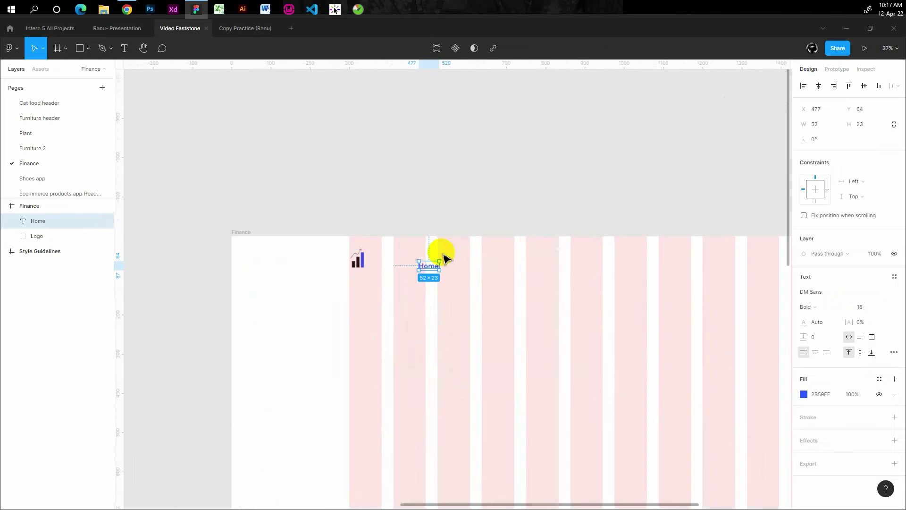
{"action": "scroll", "coordinate": [446, 258], "scroll_direction": "up", "scroll_amount": 5}
{"action": "left_click_drag", "start_coordinate": [426, 271], "coordinate": [519, 259]}
{"action": "type", "text": "100"}
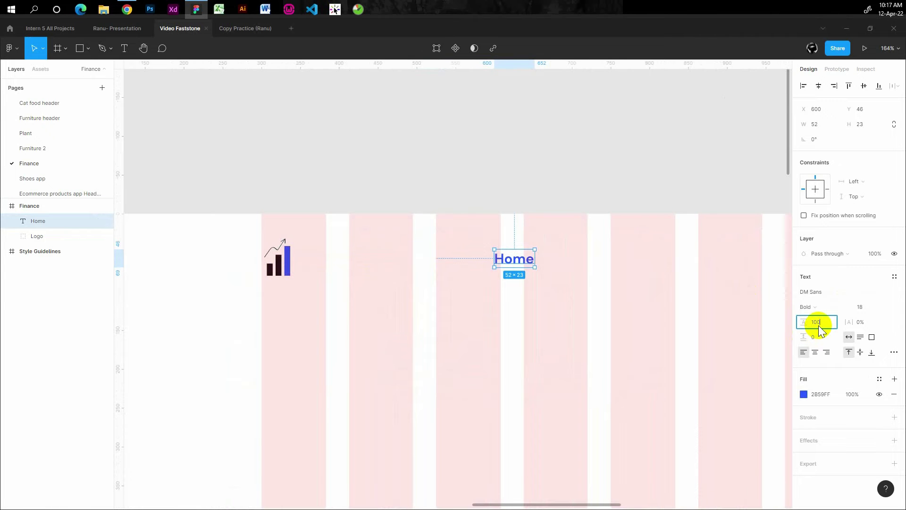
{"action": "key", "text": "Return"}
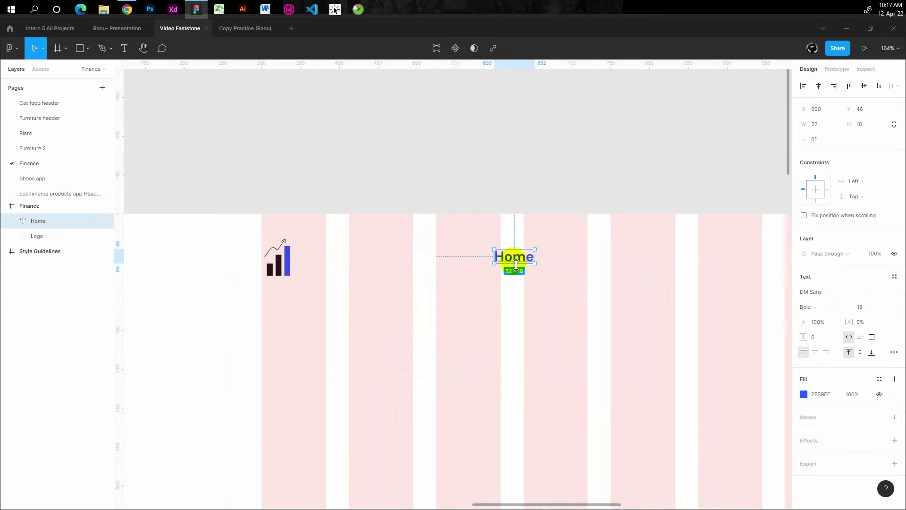
{"action": "left_click_drag", "start_coordinate": [515, 266], "coordinate": [512, 270]}
{"action": "scroll", "coordinate": [510, 264], "scroll_direction": "down", "scroll_amount": 3}
{"action": "scroll", "coordinate": [501, 262], "scroll_direction": "down", "scroll_amount": 2}
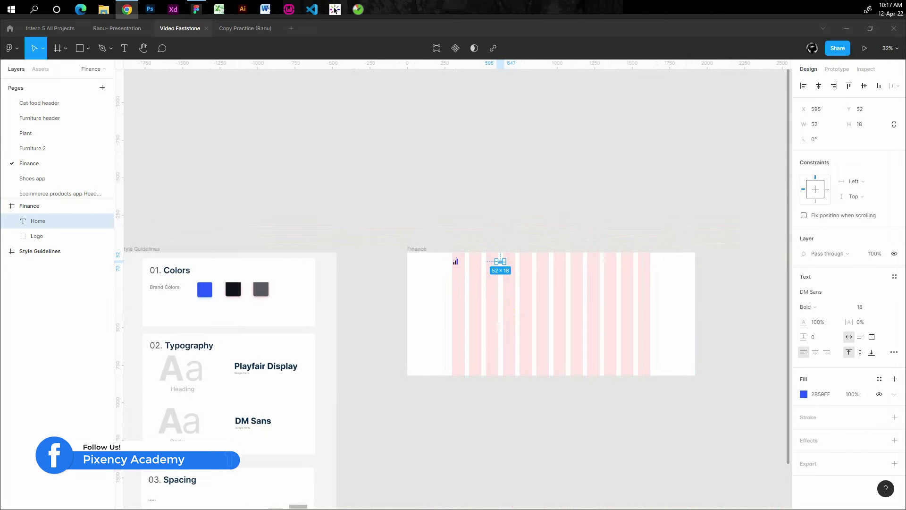
{"action": "scroll", "coordinate": [546, 269], "scroll_direction": "up", "scroll_amount": 2}
{"action": "scroll", "coordinate": [487, 253], "scroll_direction": "up", "scroll_amount": 5}
Paste the About, Services, Blog and Contact labels beside Home, spaced 44 apart
{"action": "left_click", "coordinate": [376, 263]}
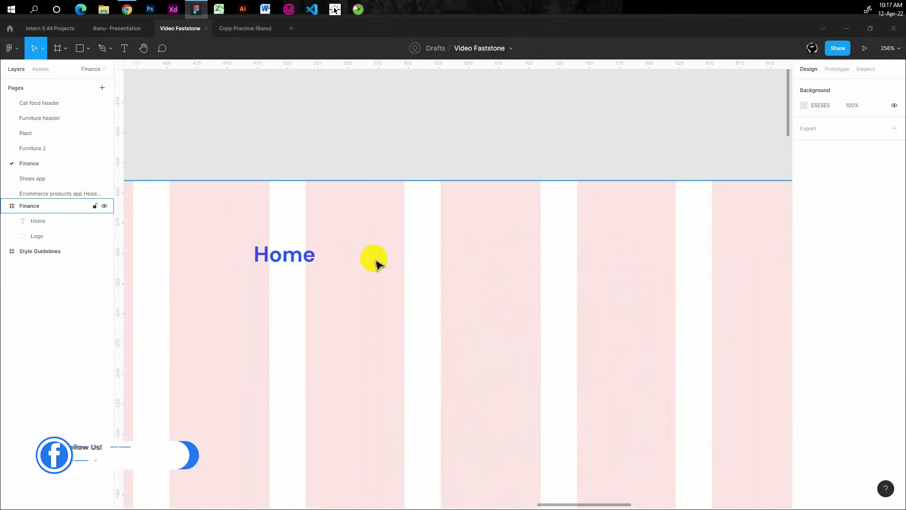
{"action": "key", "text": "ctrl+v"}
{"action": "left_click_drag", "start_coordinate": [402, 294], "coordinate": [516, 255]}
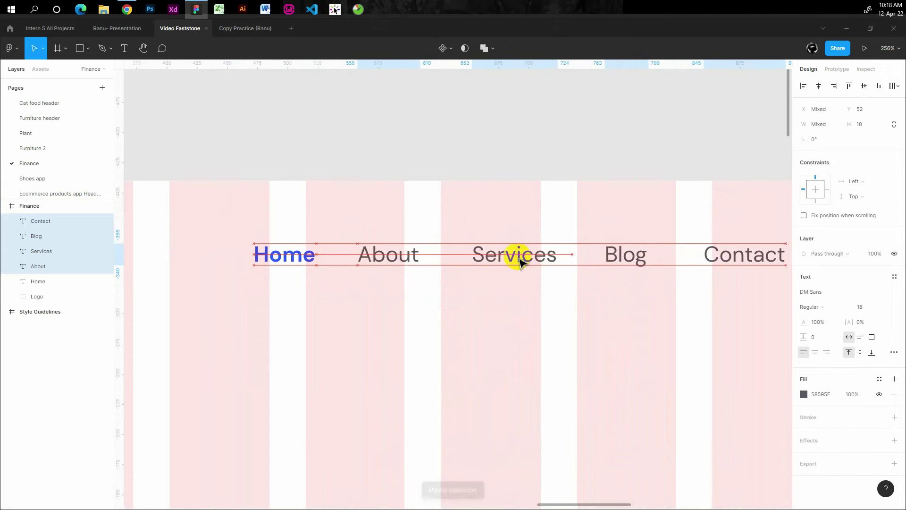
{"action": "scroll", "coordinate": [684, 257], "scroll_direction": "right", "scroll_amount": 3}
{"action": "scroll", "coordinate": [689, 264], "scroll_direction": "left", "scroll_amount": 3}
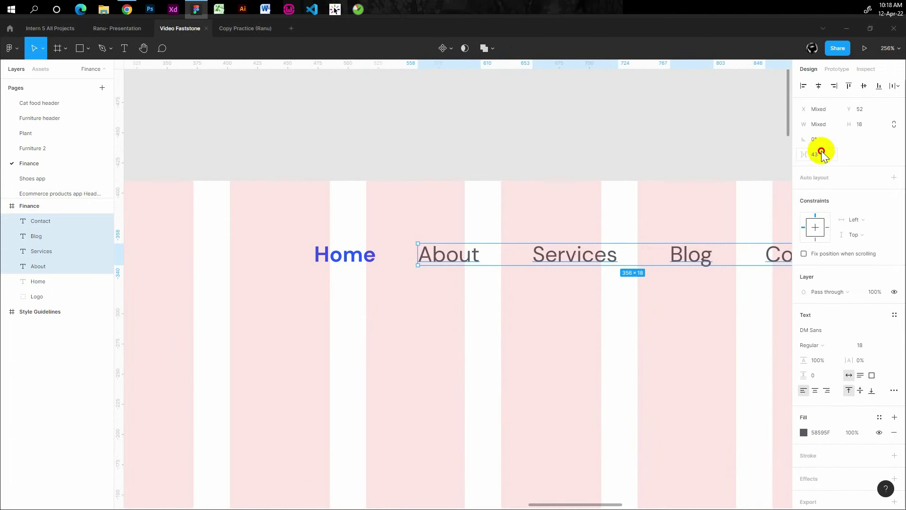
{"action": "key", "text": "Return"}
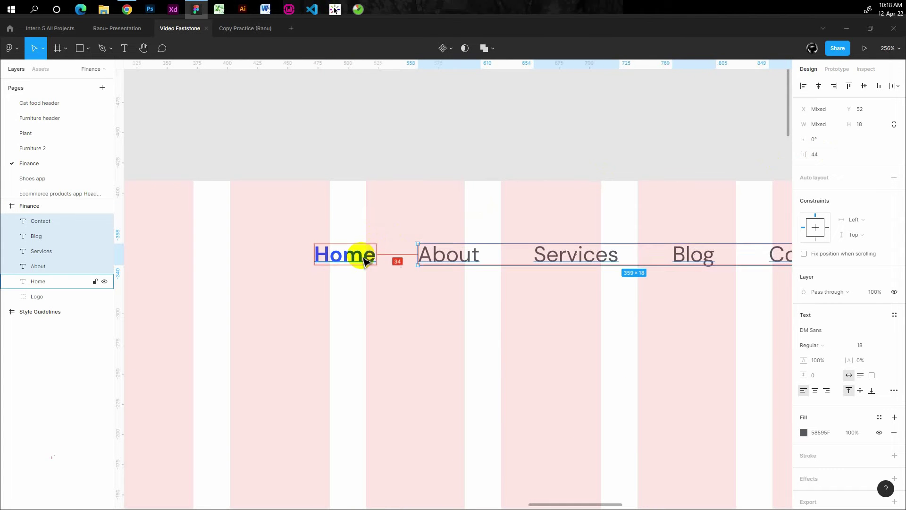
{"action": "key", "text": "shift+Right"}
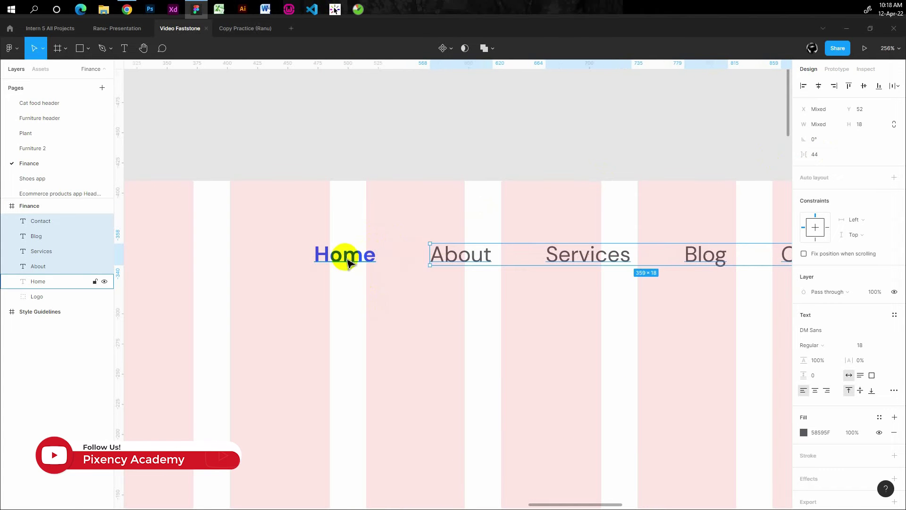
Group Home with the other four links into one nav row and reposition it
{"action": "left_click", "coordinate": [344, 256], "text": "shift"}
{"action": "scroll", "coordinate": [347, 313], "scroll_direction": "down", "scroll_amount": 3}
{"action": "scroll", "coordinate": [348, 313], "scroll_direction": "down", "scroll_amount": 3}
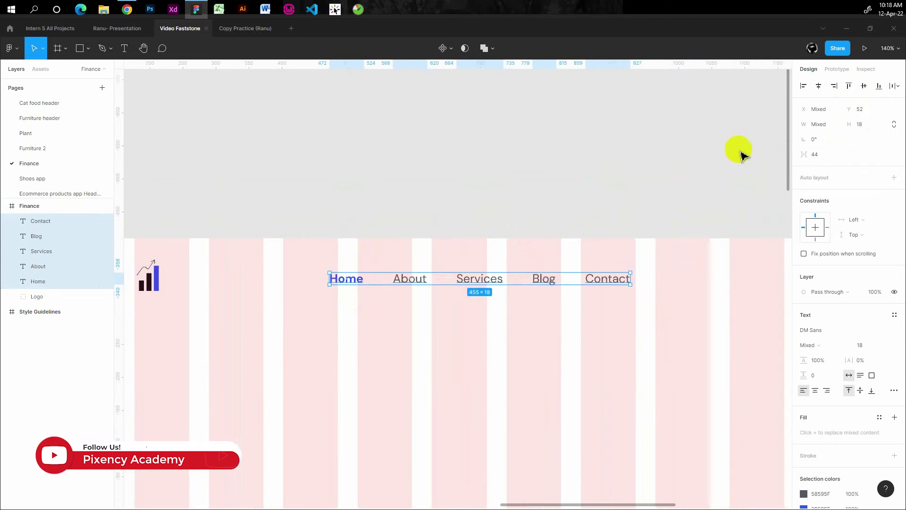
{"action": "key", "text": "ctrl+g"}
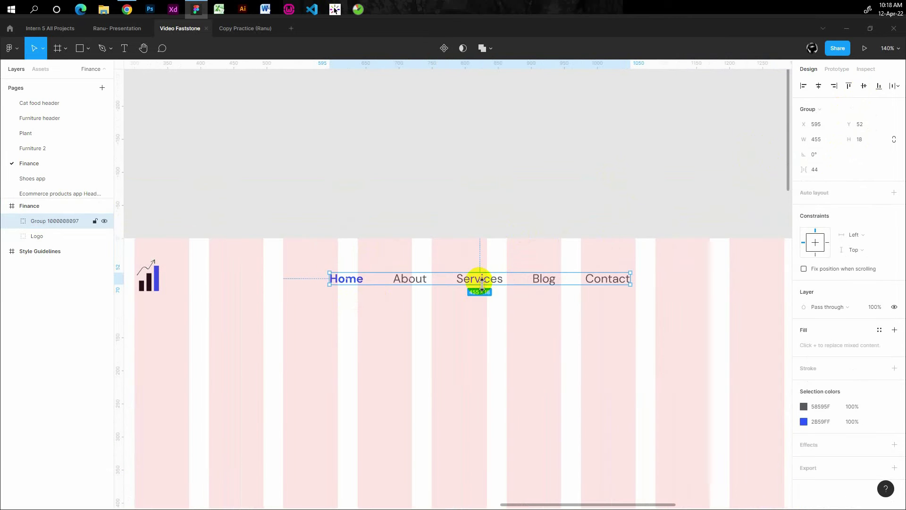
{"action": "mouse_move", "coordinate": [482, 283]}
{"action": "left_mouse_down"}
{"action": "mouse_move", "coordinate": [426, 283]}
{"action": "mouse_move", "coordinate": [491, 283]}
{"action": "left_mouse_up"}
{"action": "scroll", "coordinate": [426, 283], "scroll_direction": "down", "scroll_amount": 2}
{"action": "scroll", "coordinate": [433, 283], "scroll_direction": "down", "scroll_amount": 2}
{"action": "scroll", "coordinate": [486, 288], "scroll_direction": "down", "scroll_amount": 3}
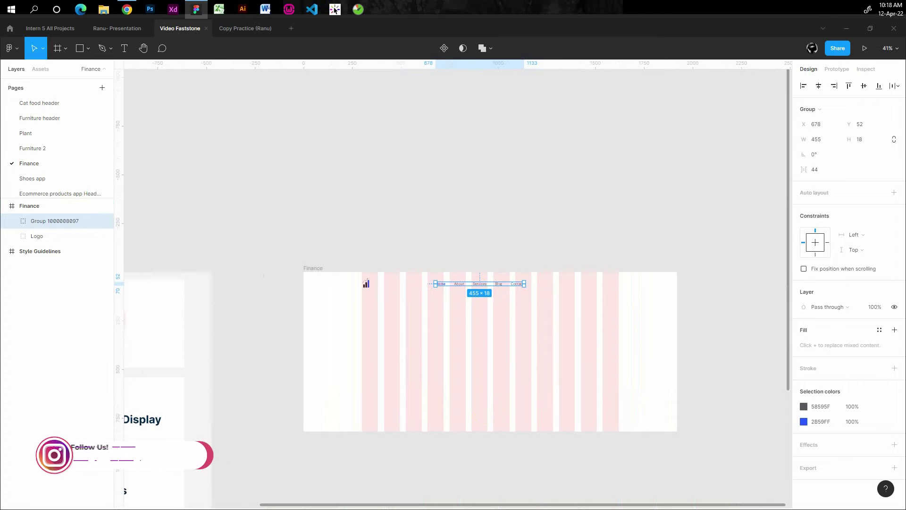
Draw a 124×40 rectangle with corner radius 100 right of the nav links
{"action": "left_click", "coordinate": [79, 48]}
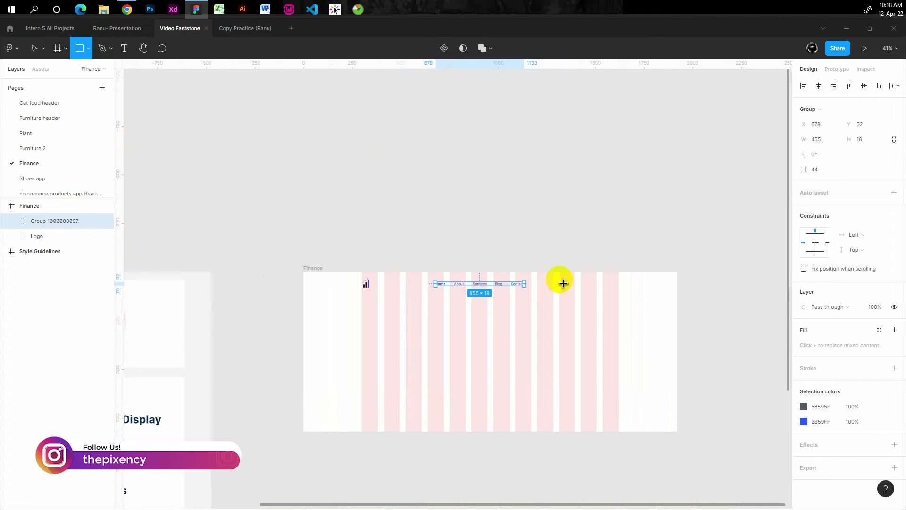
{"action": "left_click_drag", "start_coordinate": [560, 279], "coordinate": [606, 293]}
{"action": "scroll", "coordinate": [606, 293], "scroll_direction": "up", "scroll_amount": 4}
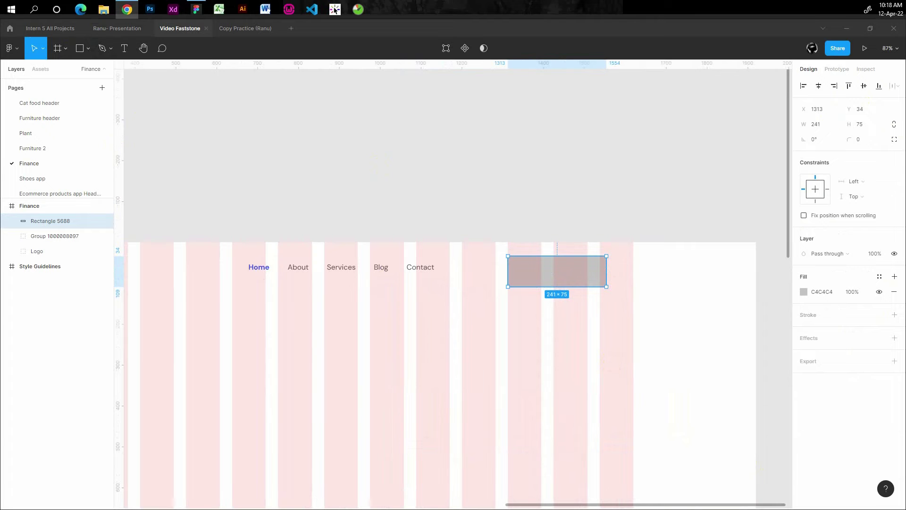
{"action": "left_click", "coordinate": [818, 125]}
{"action": "type", "text": "12"}
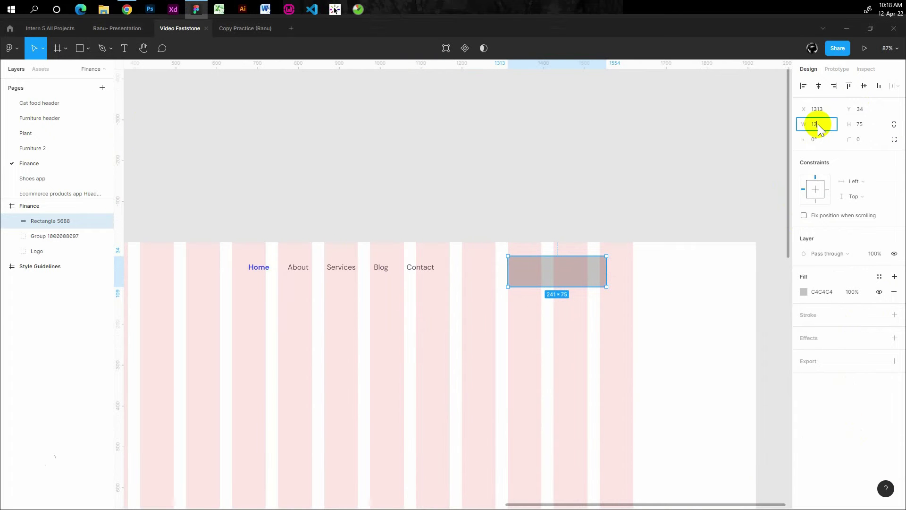
{"action": "type", "text": "4"}
{"action": "left_click", "coordinate": [862, 127]}
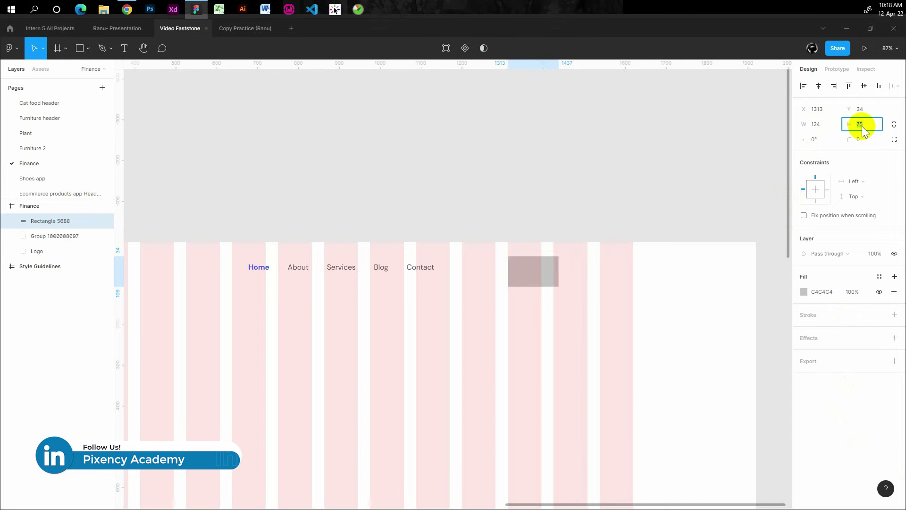
{"action": "type", "text": "40"}
{"action": "key", "text": "Return"}
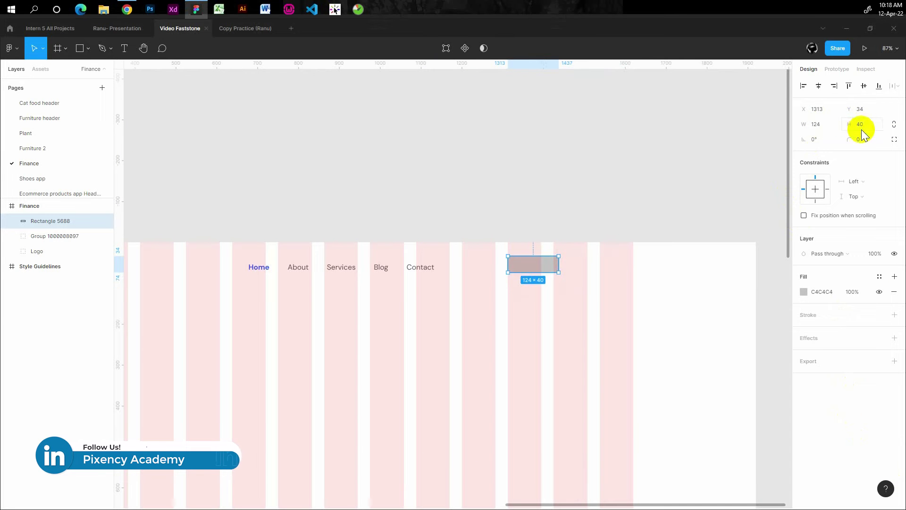
{"action": "left_click", "coordinate": [860, 138]}
{"action": "type", "text": "100"}
{"action": "key", "text": "Return"}
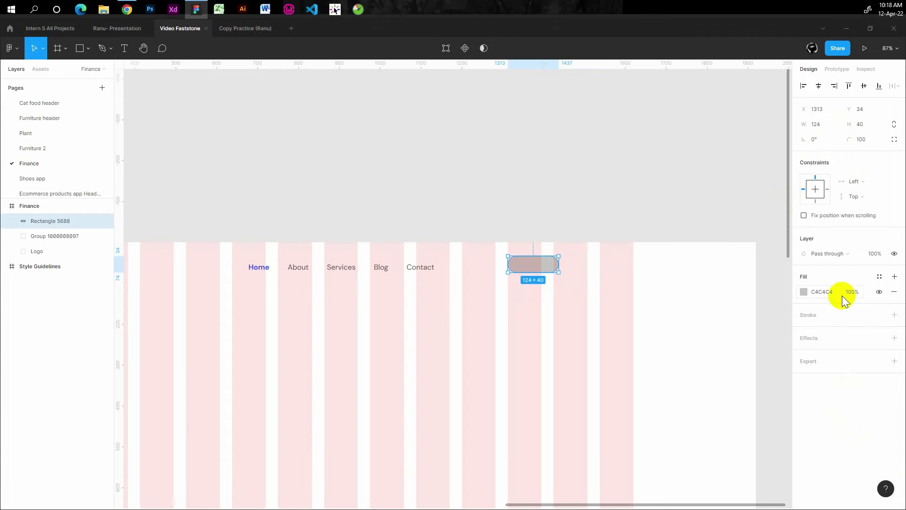
Give the pill a blue 2B59FF stroke from the swatch and level it with the nav
{"action": "left_click", "coordinate": [823, 314]}
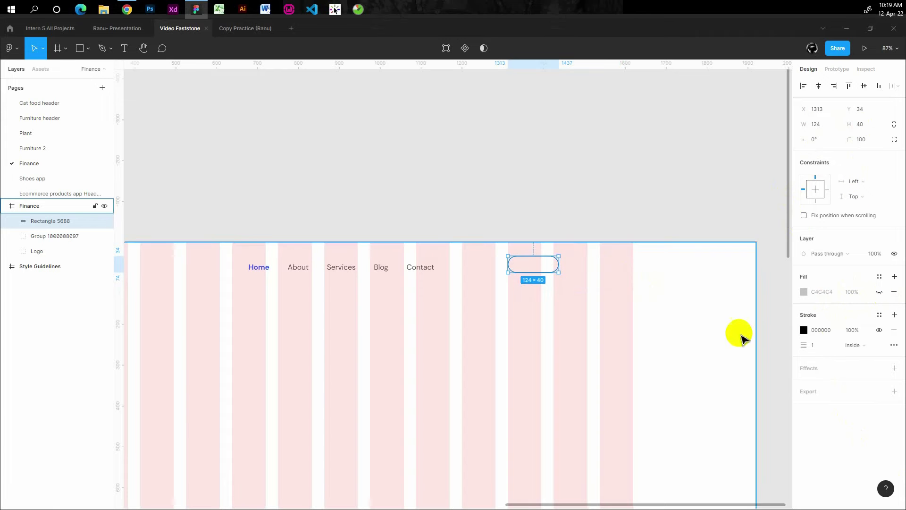
{"action": "left_click", "coordinate": [803, 329]}
{"action": "left_click", "coordinate": [692, 403]}
{"action": "scroll", "coordinate": [658, 398], "scroll_direction": "down", "scroll_amount": 3}
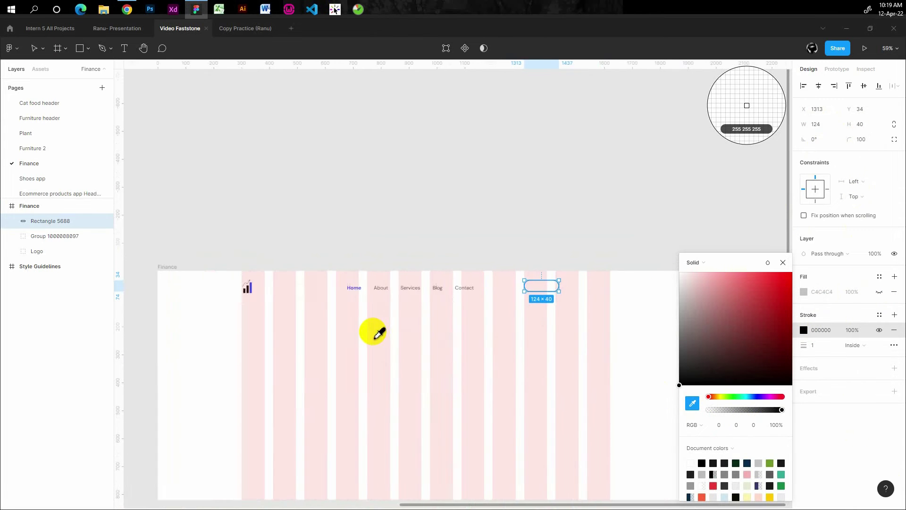
{"action": "scroll", "coordinate": [372, 329], "scroll_direction": "left", "scroll_amount": 3}
{"action": "scroll", "coordinate": [311, 317], "scroll_direction": "left", "scroll_amount": 3}
{"action": "scroll", "coordinate": [340, 299], "scroll_direction": "left", "scroll_amount": 4}
{"action": "scroll", "coordinate": [229, 326], "scroll_direction": "left", "scroll_amount": 3}
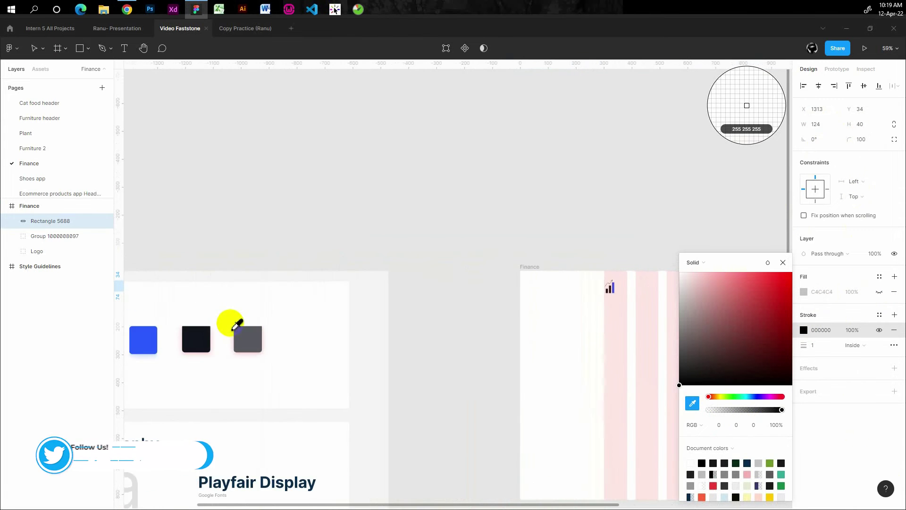
{"action": "scroll", "coordinate": [178, 340], "scroll_direction": "left", "scroll_amount": 1}
{"action": "left_click", "coordinate": [178, 339]}
{"action": "scroll", "coordinate": [448, 317], "scroll_direction": "right", "scroll_amount": 4}
{"action": "scroll", "coordinate": [469, 282], "scroll_direction": "right", "scroll_amount": 5}
{"action": "scroll", "coordinate": [468, 282], "scroll_direction": "up", "scroll_amount": 5}
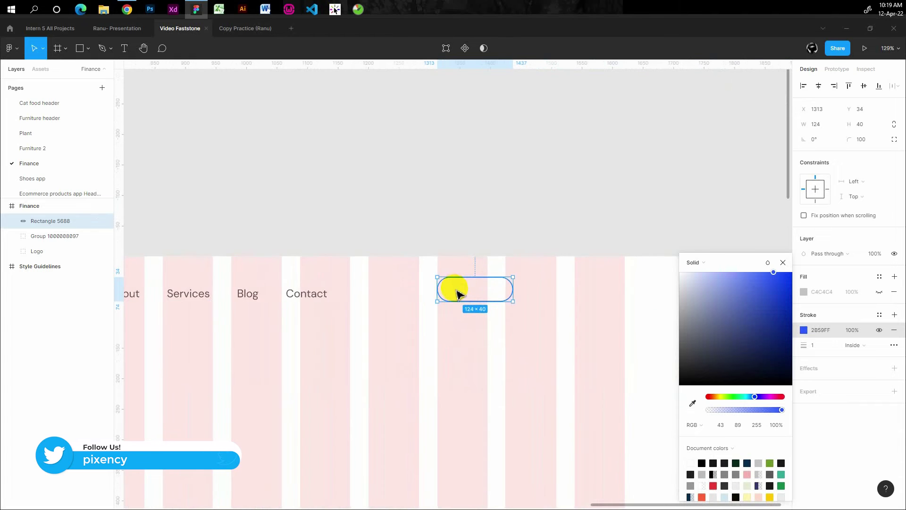
{"action": "left_click_drag", "start_coordinate": [455, 289], "coordinate": [464, 299]}
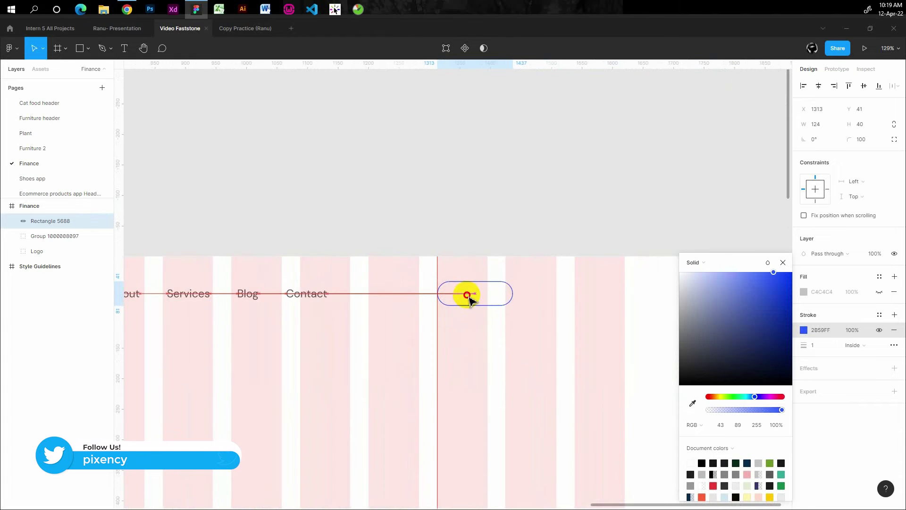
Copy the Contact label into the pill and edit it to read 'Contact us'
{"action": "double_click", "coordinate": [302, 300]}
{"action": "key", "text": "ctrl+c"}
{"action": "scroll", "coordinate": [448, 293], "scroll_direction": "up", "scroll_amount": 3}
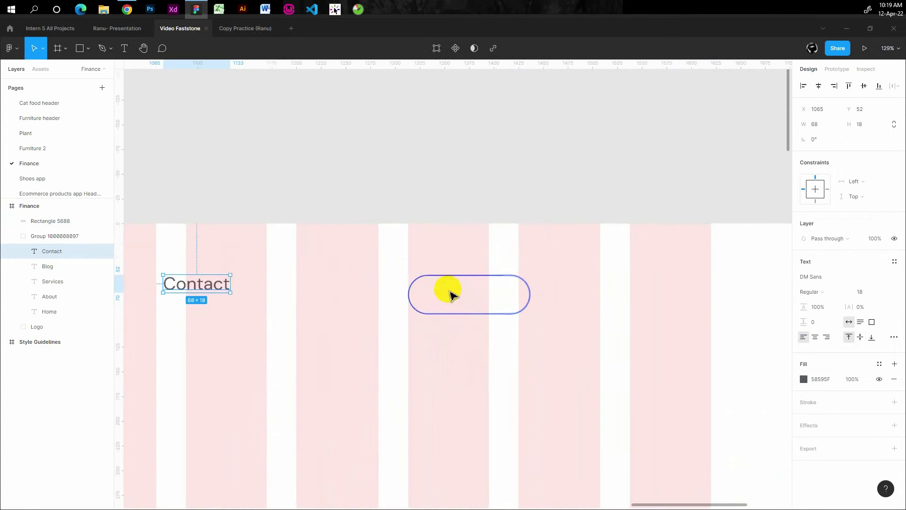
{"action": "scroll", "coordinate": [431, 299], "scroll_direction": "up", "scroll_amount": 2}
{"action": "left_click", "coordinate": [429, 300]}
{"action": "key", "text": "ctrl+v"}
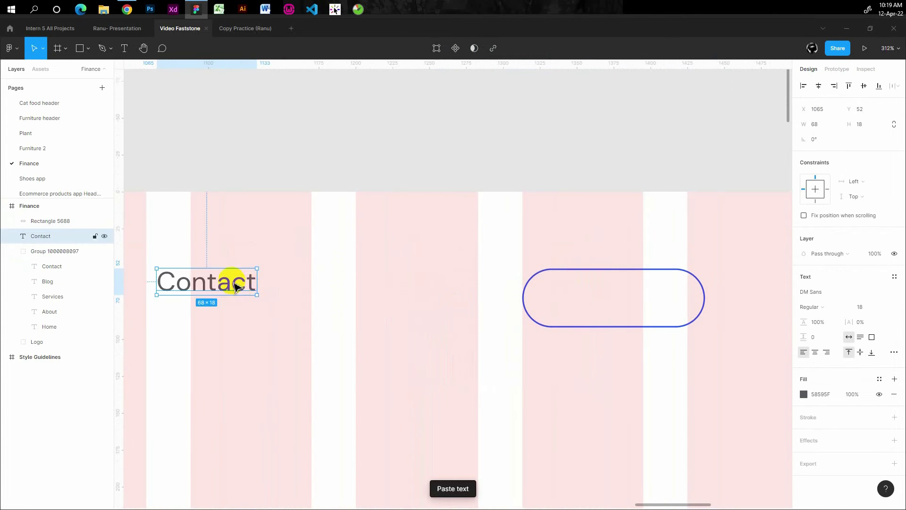
{"action": "left_click_drag", "start_coordinate": [234, 286], "coordinate": [641, 300]}
{"action": "double_click", "coordinate": [609, 297]}
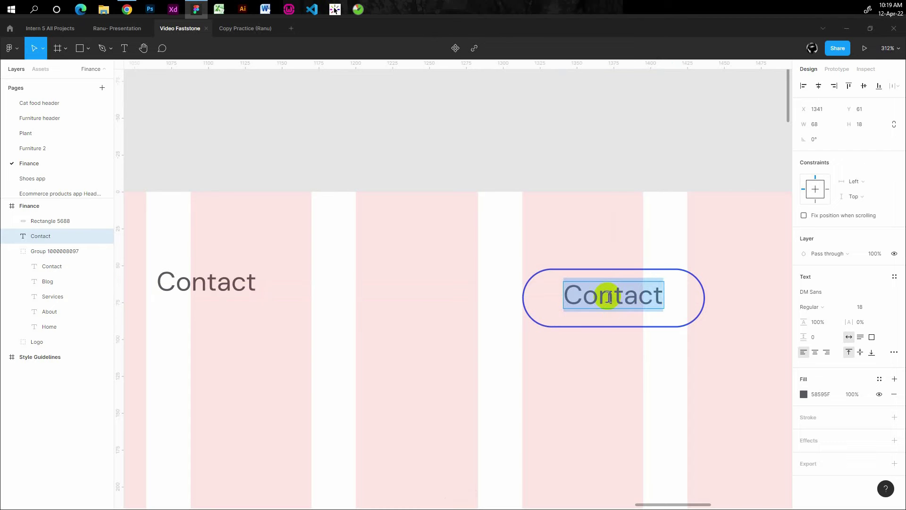
{"action": "left_click", "coordinate": [664, 294]}
{"action": "type", "text": "us"}
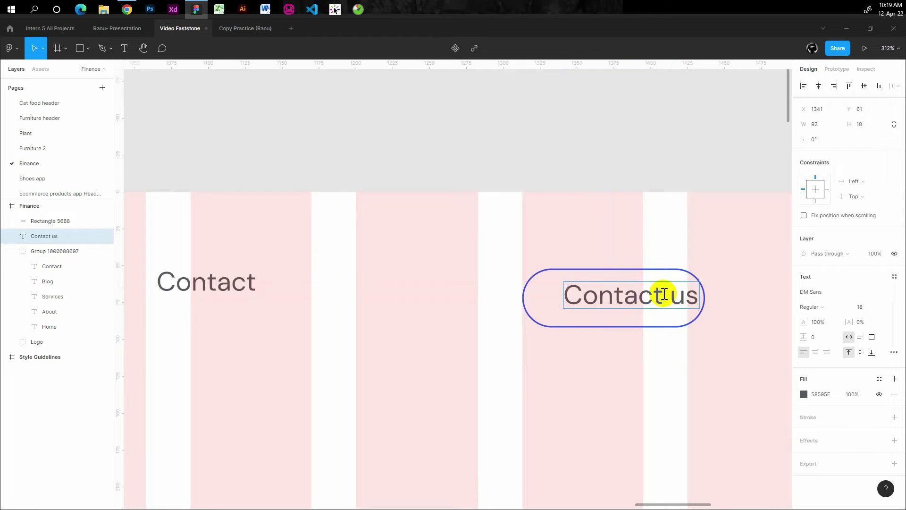
{"action": "key", "text": "Escape"}
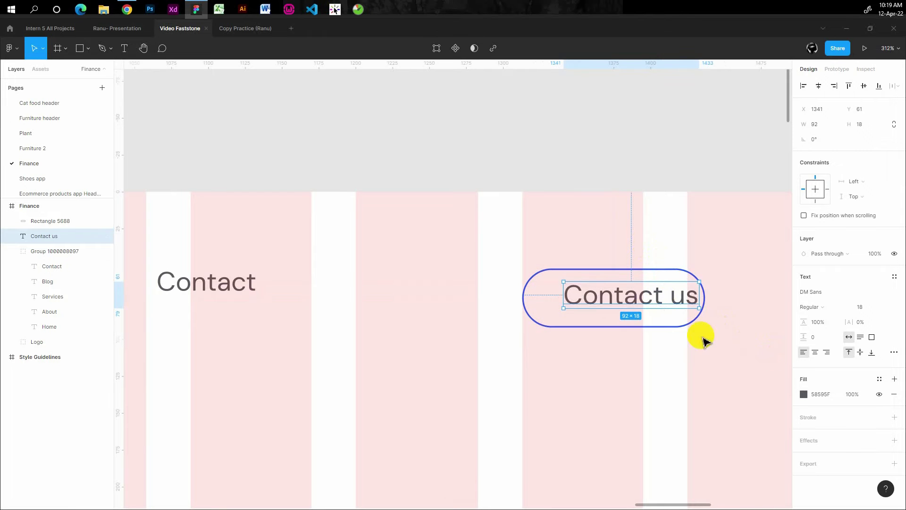
Colour the Contact us text 2B59FF and select it together with the pill
{"action": "left_click", "coordinate": [670, 326]}
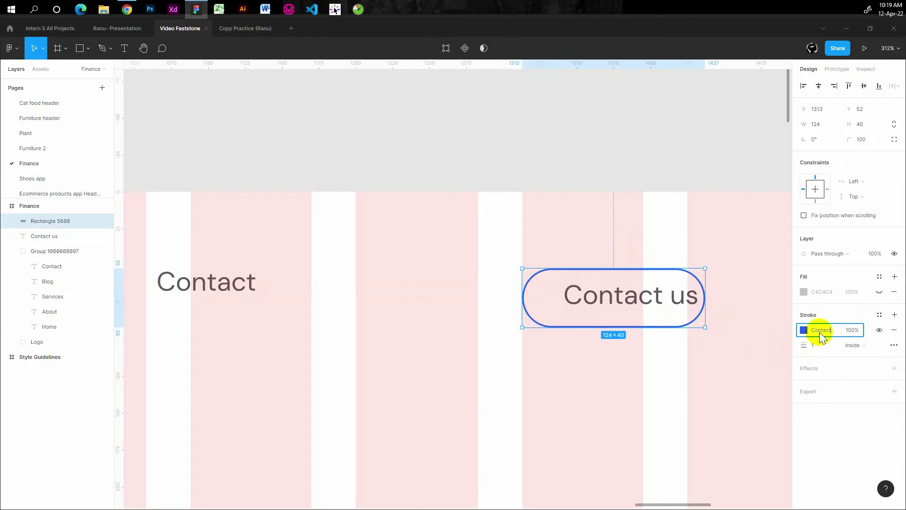
{"action": "left_click", "coordinate": [669, 297]}
{"action": "left_click", "coordinate": [819, 394]}
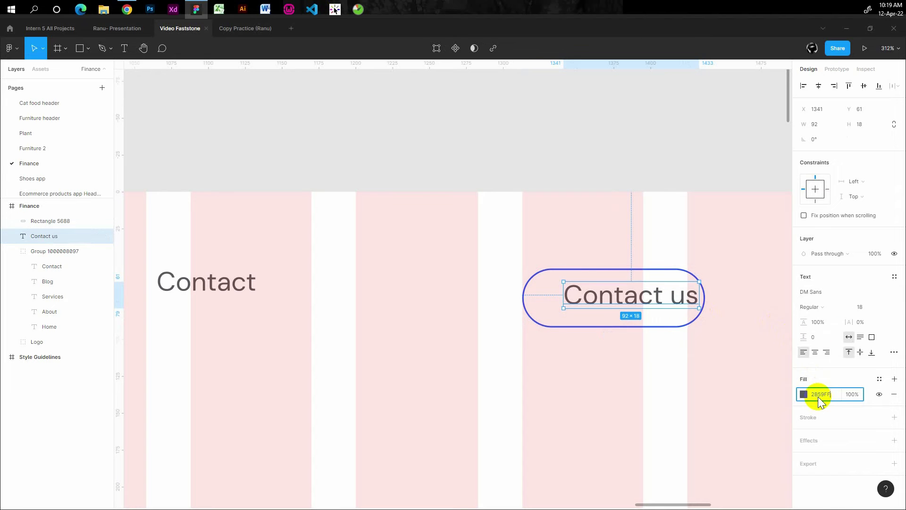
{"action": "key", "text": "Return"}
{"action": "left_click", "coordinate": [670, 325], "text": "shift"}
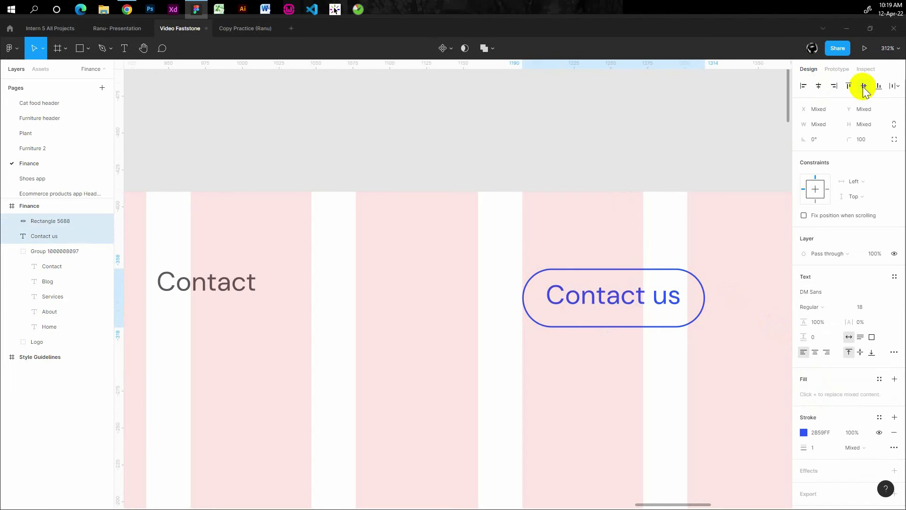
{"action": "scroll", "coordinate": [502, 239], "scroll_direction": "down", "scroll_amount": 3}
{"action": "scroll", "coordinate": [502, 239], "scroll_direction": "down", "scroll_amount": 2}
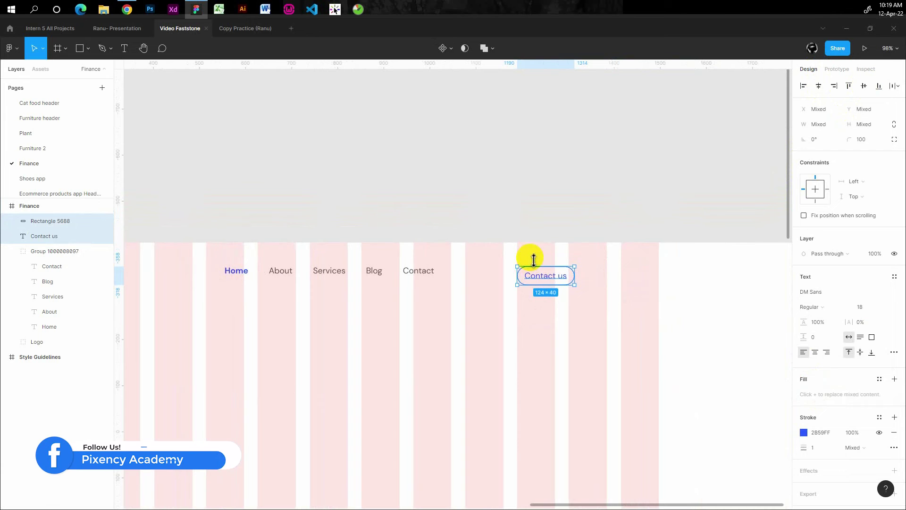
Group the pill with its label and make the Contact us text Medium weight
{"action": "key", "text": "ctrl+g"}
{"action": "key", "text": "Return"}
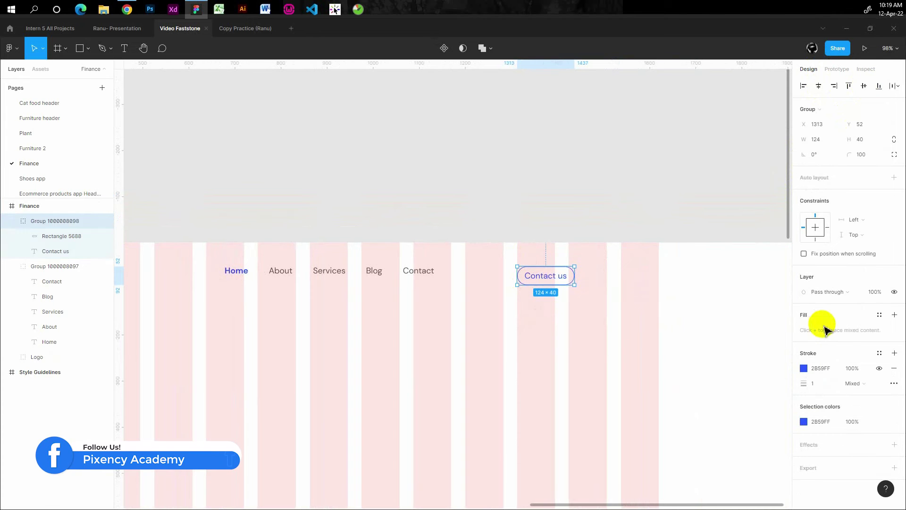
{"action": "left_click", "coordinate": [821, 292]}
{"action": "scroll", "coordinate": [566, 276], "scroll_direction": "up", "scroll_amount": 2}
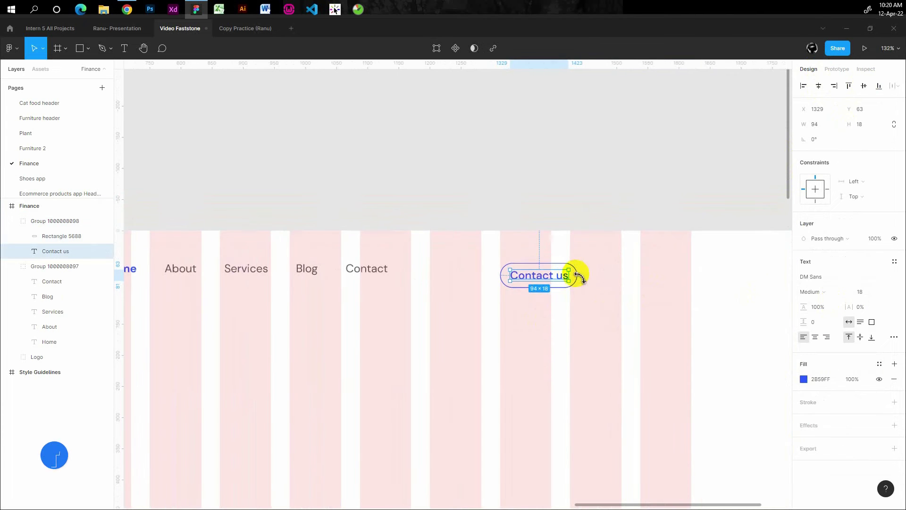
{"action": "key", "text": "Escape"}
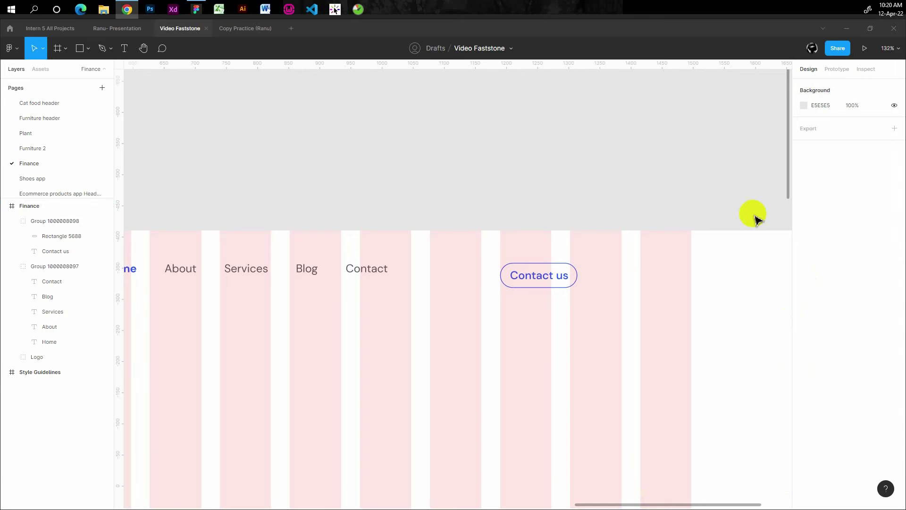
Re-centre the Contact us label in its pill and select the button with the nav links
{"action": "double_click", "coordinate": [562, 278]}
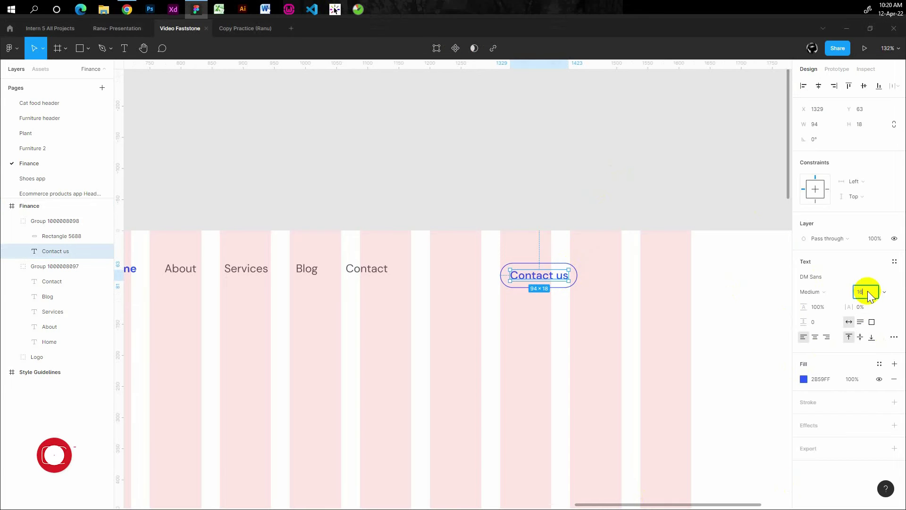
{"action": "left_click", "coordinate": [581, 274], "text": "shift"}
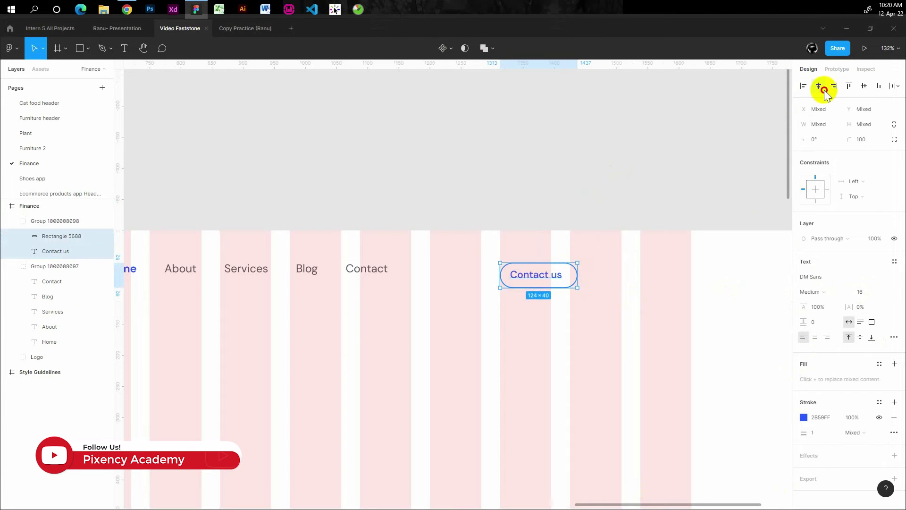
{"action": "left_click", "coordinate": [542, 185]}
{"action": "scroll", "coordinate": [542, 186], "scroll_direction": "down", "scroll_amount": 3}
{"action": "left_click", "coordinate": [541, 245]}
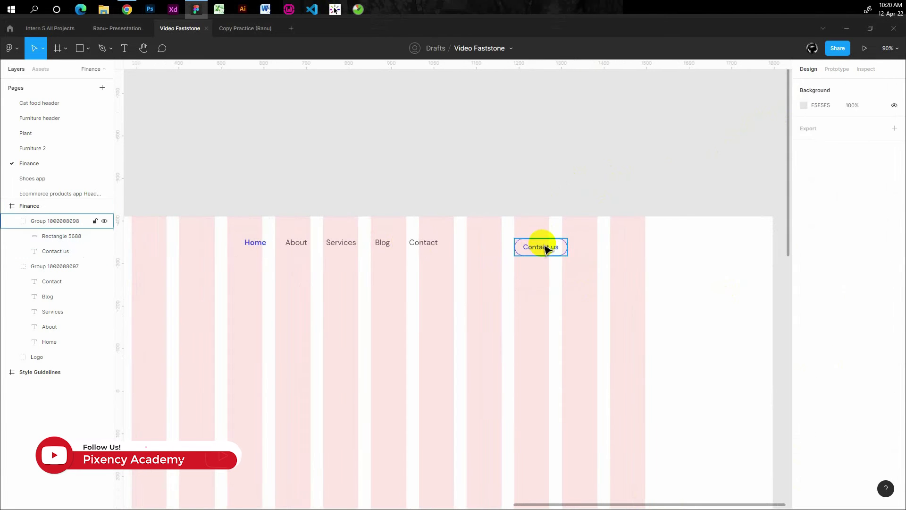
{"action": "left_click", "coordinate": [409, 247], "text": "shift"}
{"action": "scroll", "coordinate": [415, 243], "scroll_direction": "left", "scroll_amount": 1}
{"action": "scroll", "coordinate": [415, 243], "scroll_direction": "left", "scroll_amount": 4}
Vertically centre the logo, nav links and button, and shift the button further right
{"action": "left_click", "coordinate": [257, 243], "text": "shift"}
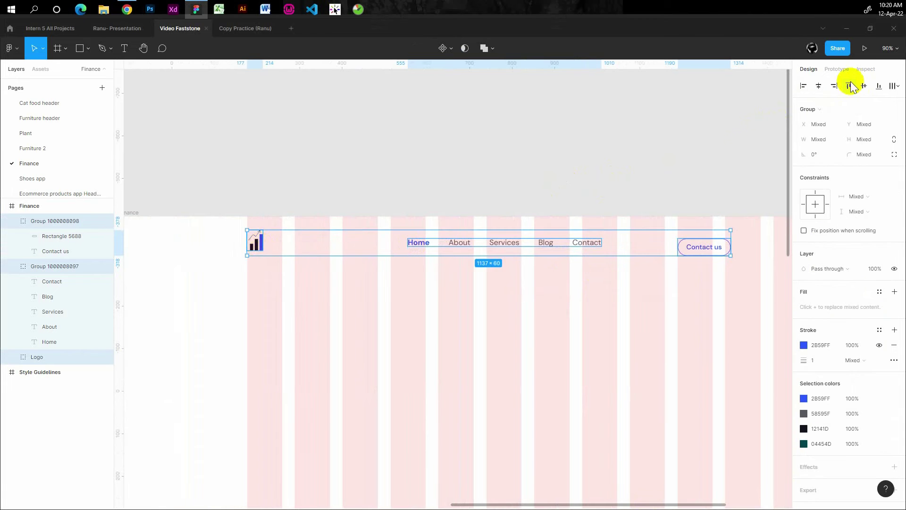
{"action": "left_click", "coordinate": [863, 86]}
{"action": "scroll", "coordinate": [652, 179], "scroll_direction": "right", "scroll_amount": 1}
{"action": "scroll", "coordinate": [644, 176], "scroll_direction": "right", "scroll_amount": 1}
{"action": "scroll", "coordinate": [632, 212], "scroll_direction": "right", "scroll_amount": 2}
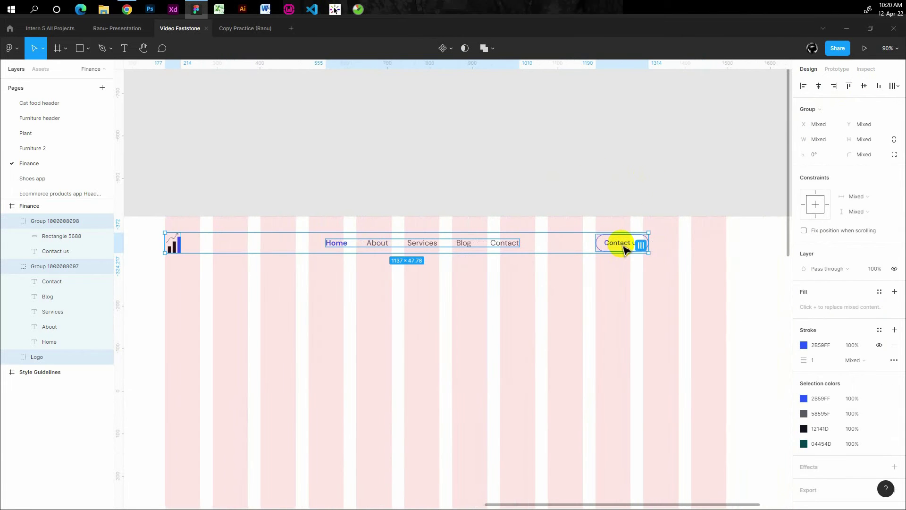
{"action": "left_click", "coordinate": [623, 246]}
{"action": "left_click_drag", "start_coordinate": [623, 245], "coordinate": [700, 244]}
{"action": "left_click", "coordinate": [462, 244]}
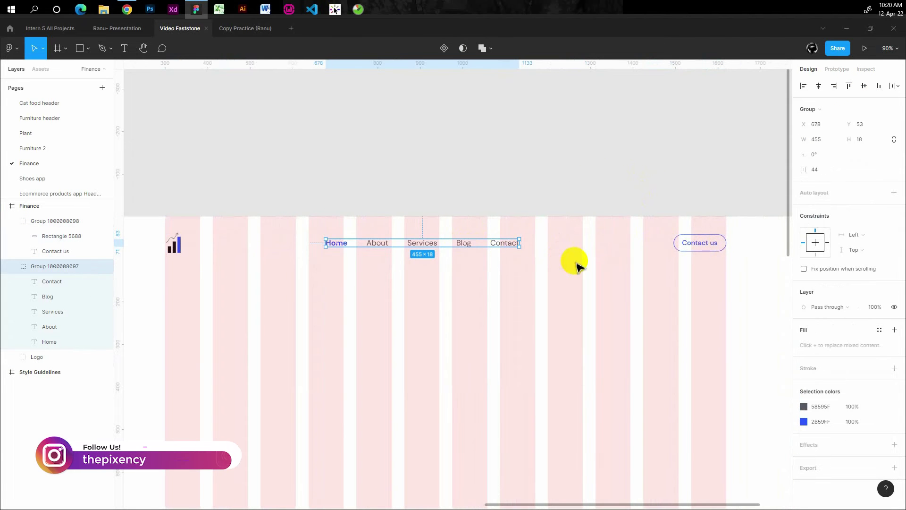
Group the logo, nav links and Contact us button into one header and nudge it up to y 32
{"action": "scroll", "coordinate": [574, 263], "scroll_direction": "down", "scroll_amount": 3, "text": "ctrl"}
{"action": "left_click", "coordinate": [355, 240]}
{"action": "left_click", "coordinate": [279, 245]}
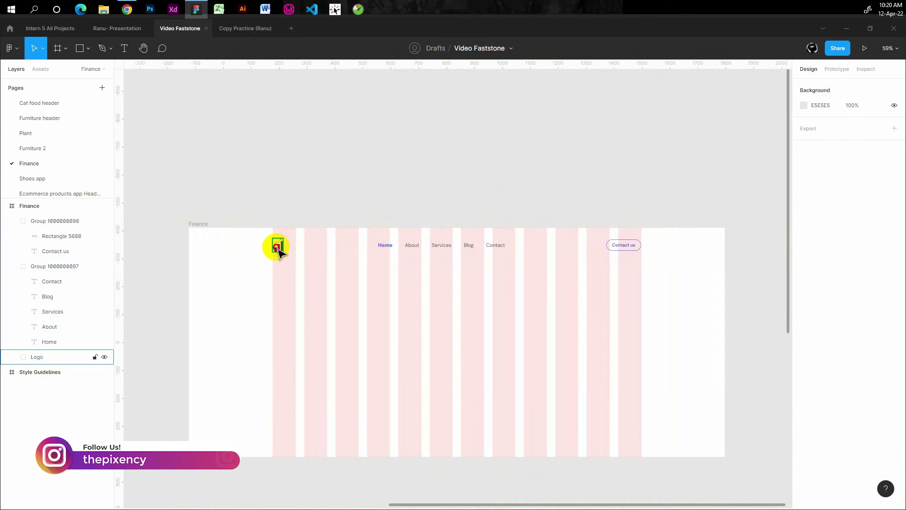
{"action": "left_click", "coordinate": [434, 245], "text": "shift"}
{"action": "left_click", "coordinate": [618, 246], "text": "shift"}
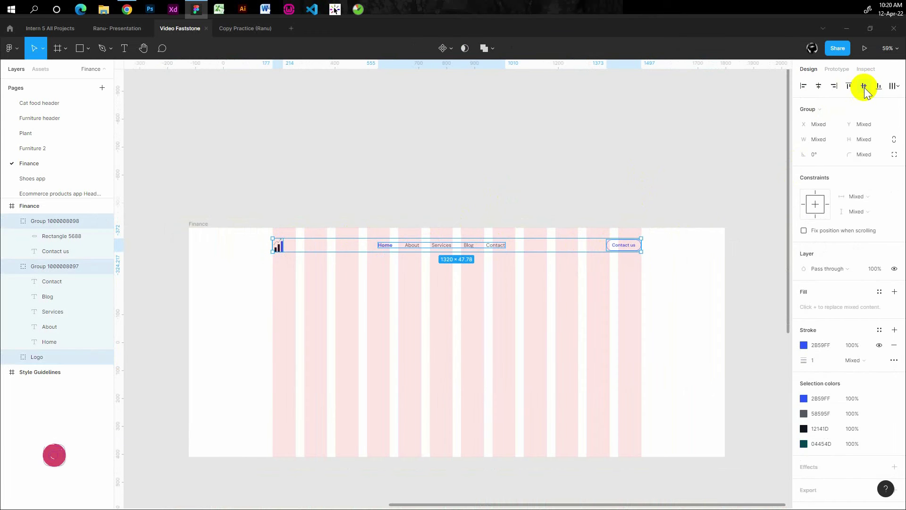
{"action": "key", "text": "ctrl+g"}
{"action": "key", "text": "alt"}
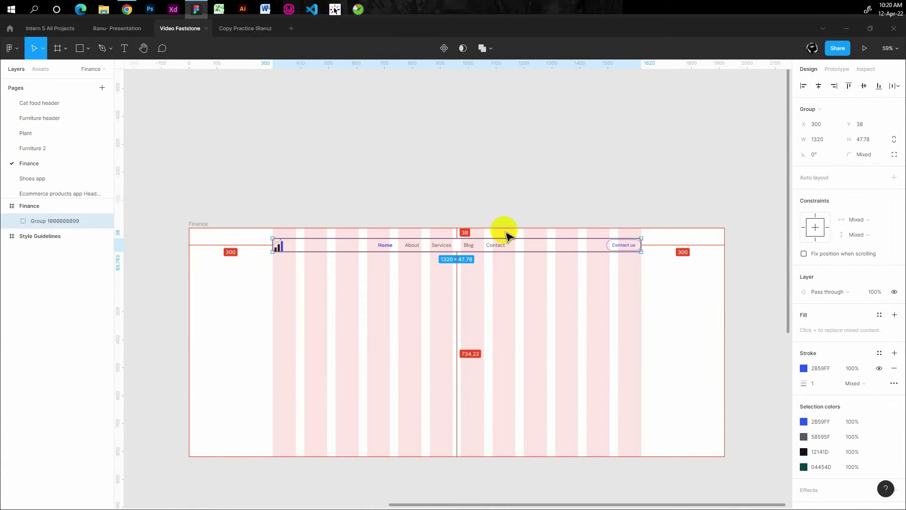
{"action": "key", "text": "Up"}
{"action": "key", "text": "Up"}
{"action": "key", "text": "Up"}
{"action": "key", "text": "Up"}
{"action": "key", "text": "Up"}
{"action": "key", "text": "Up"}
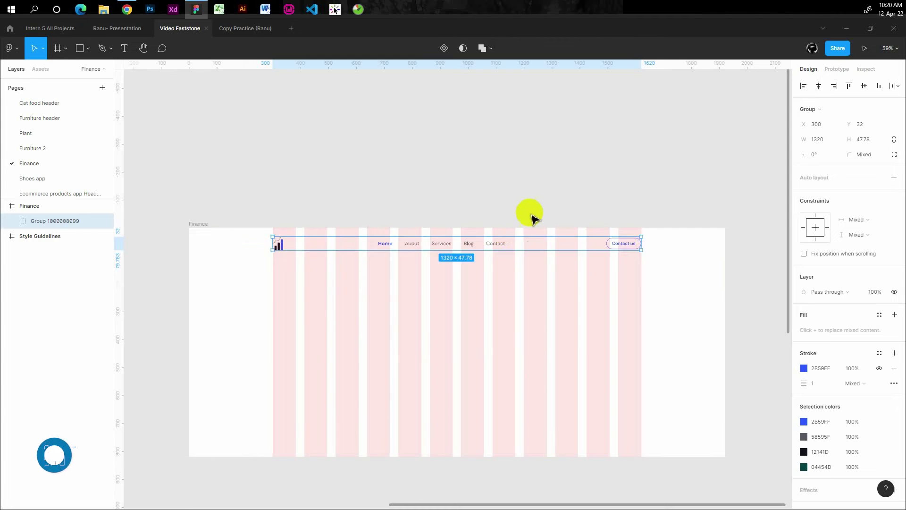
{"action": "left_click", "coordinate": [533, 217]}
{"action": "scroll", "coordinate": [535, 213], "scroll_direction": "down", "scroll_amount": 4, "text": "ctrl"}
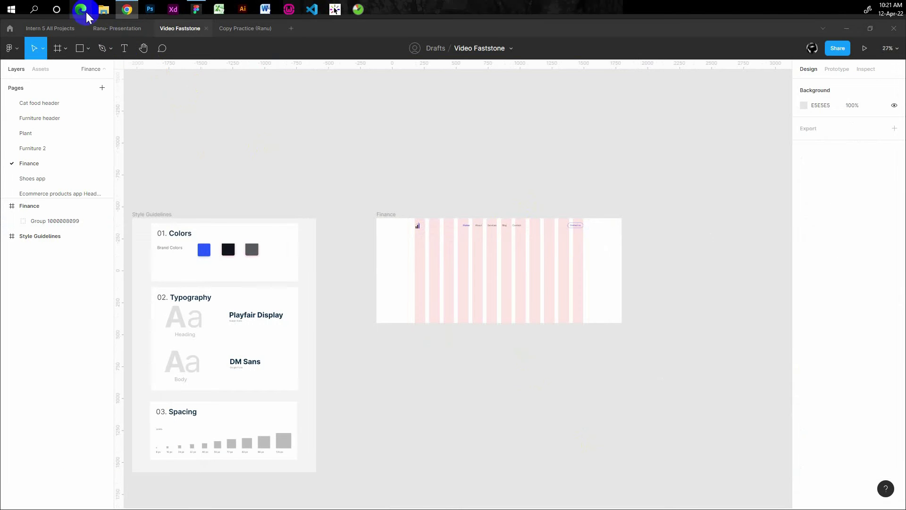
Add a text box below the nav, set in Playfair Display Bold at size 72
{"action": "key", "text": "t"}
{"action": "scroll", "coordinate": [470, 239], "scroll_direction": "up", "scroll_amount": 3, "text": "ctrl"}
{"action": "left_click", "coordinate": [384, 260]}
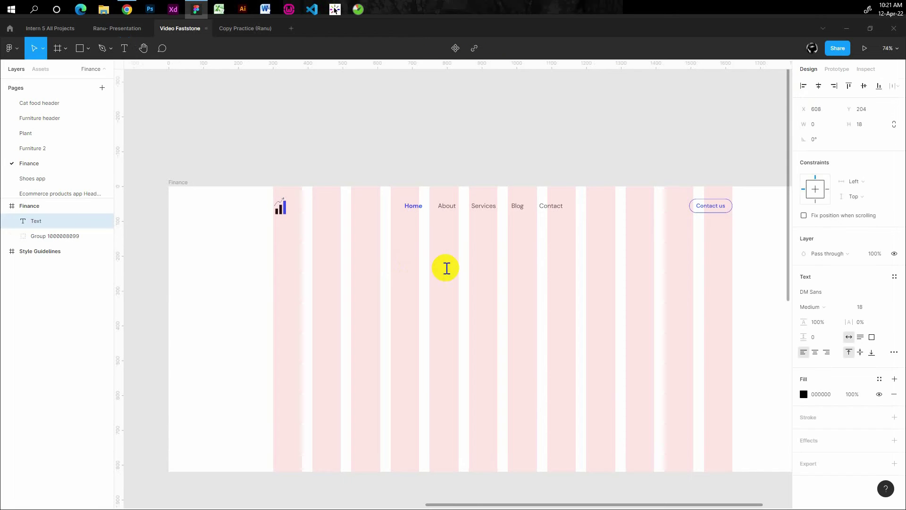
{"action": "type", "text": "gdg"}
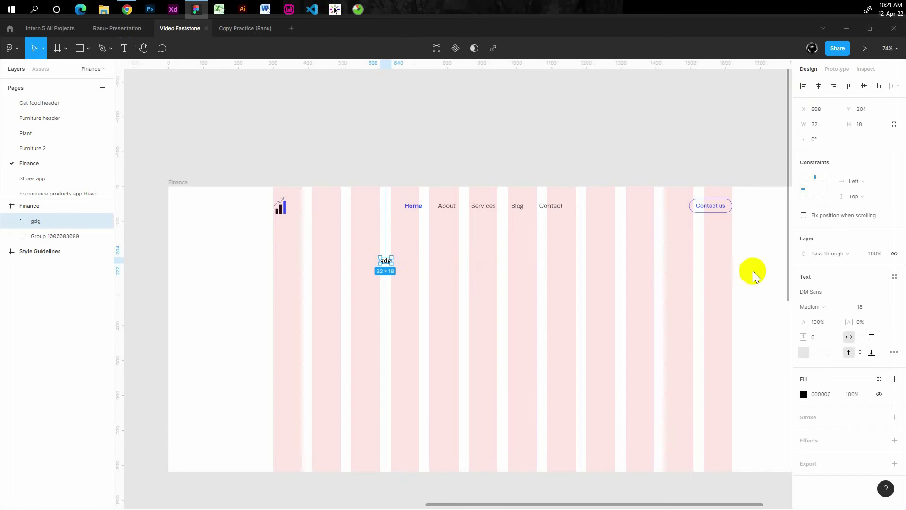
{"action": "type", "text": "72"}
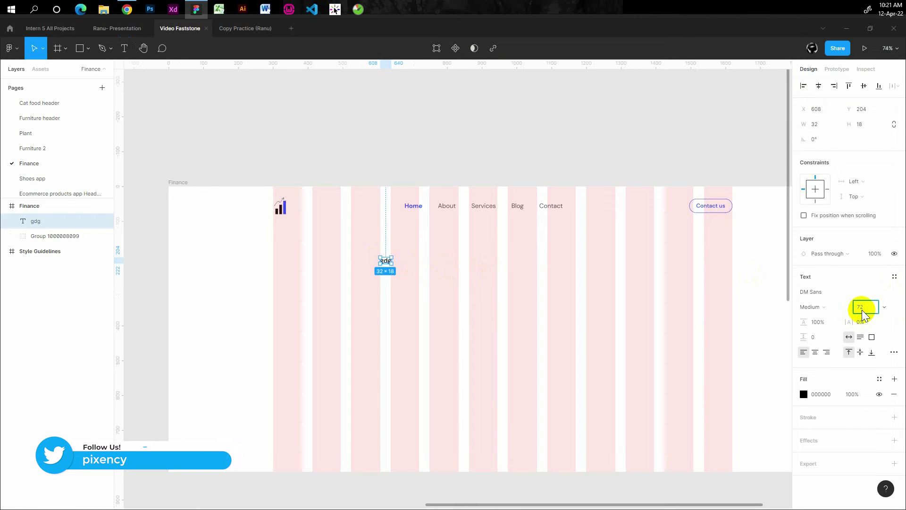
{"action": "key", "text": "Return"}
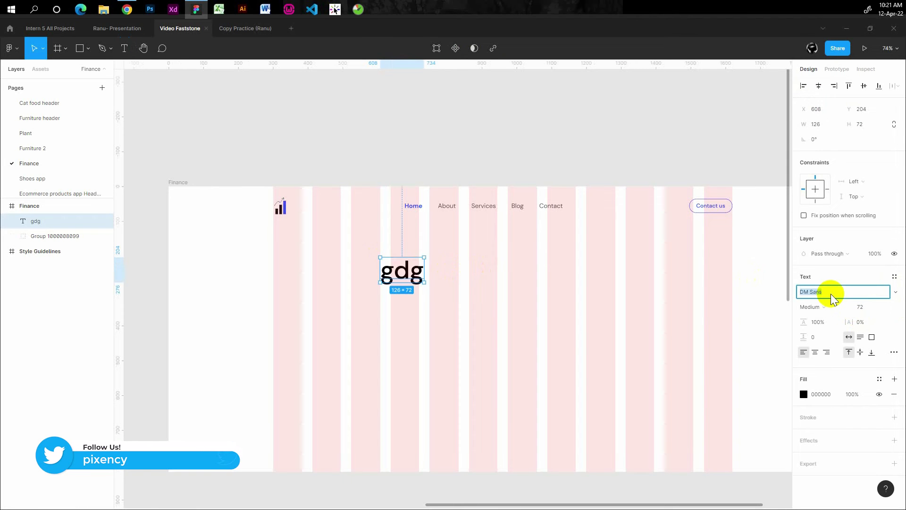
{"action": "type", "text": "yfair Display"}
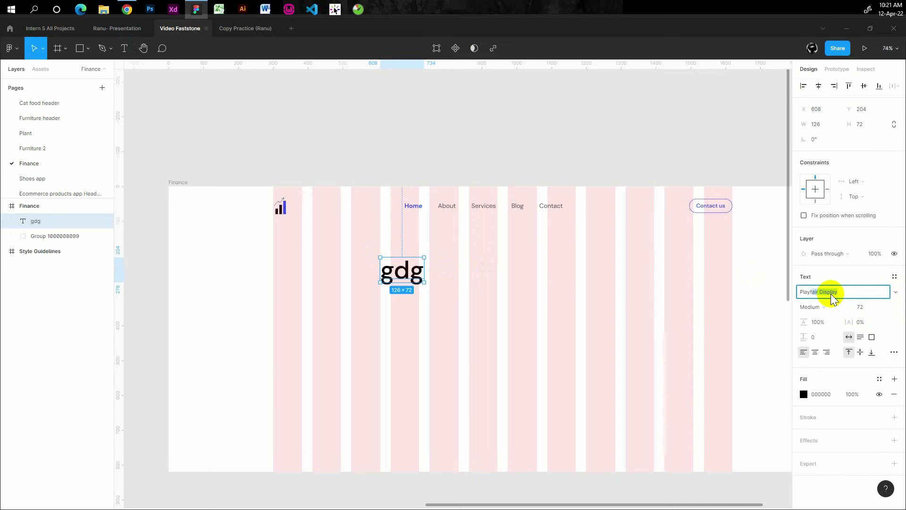
{"action": "key", "text": "Return"}
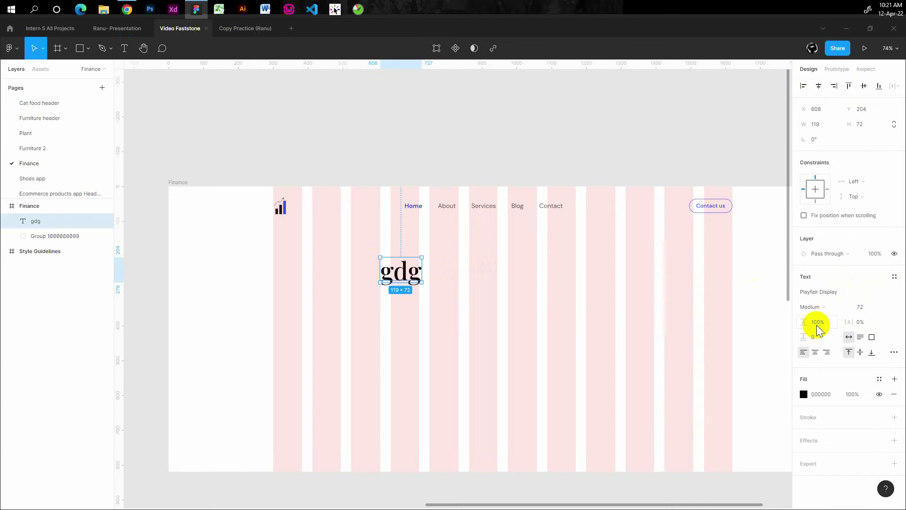
{"action": "left_click", "coordinate": [832, 307]}
{"action": "left_click", "coordinate": [826, 330]}
{"action": "type", "text": "120"}
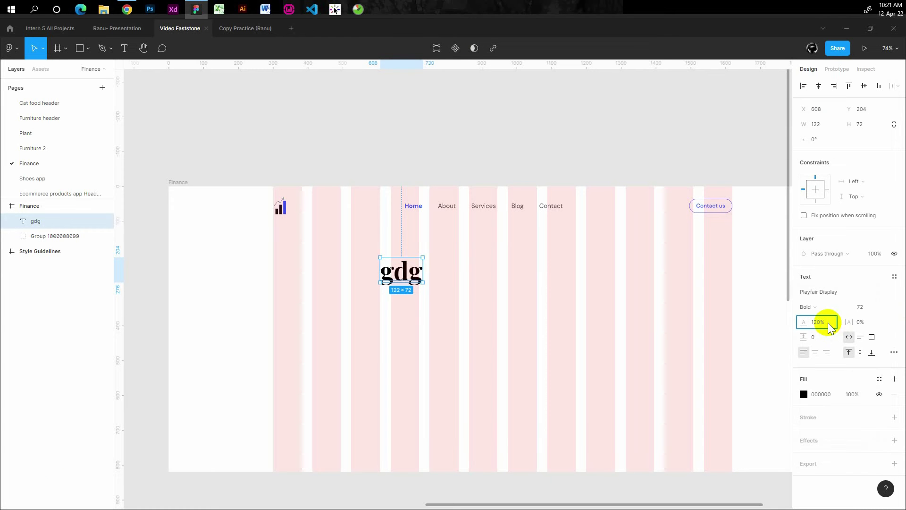
Type the heading 'Financial Cosulting Planing Execution and Strategy', centre-align it and move it toward the frame centre
{"action": "double_click", "coordinate": [404, 277]}
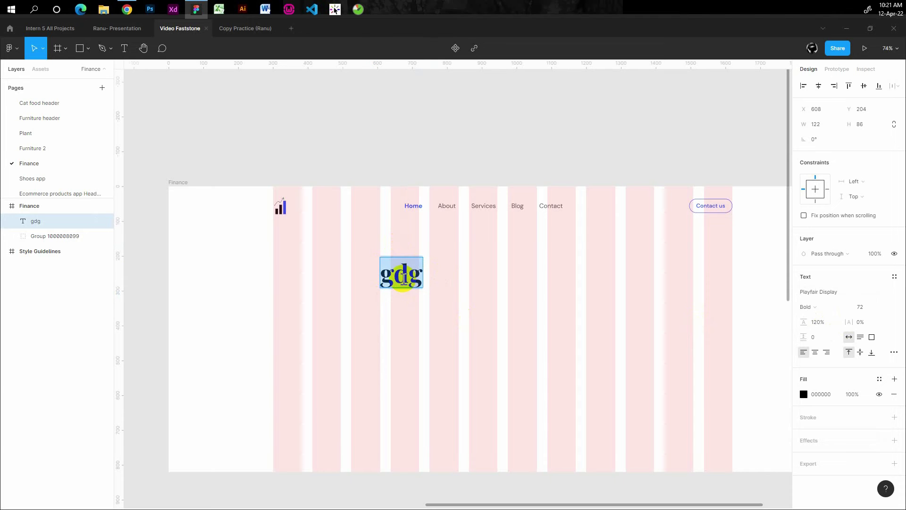
{"action": "type", "text": "Financial Cosulting"}
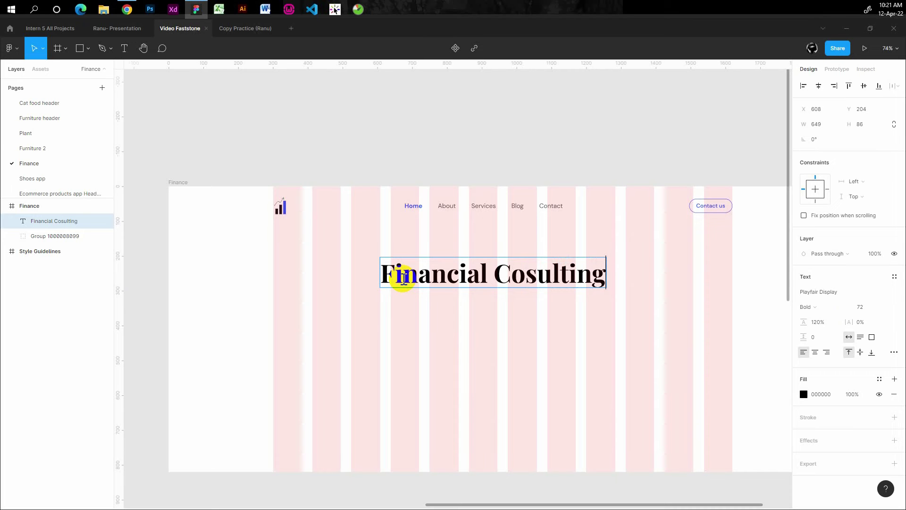
{"action": "key", "text": "Return"}
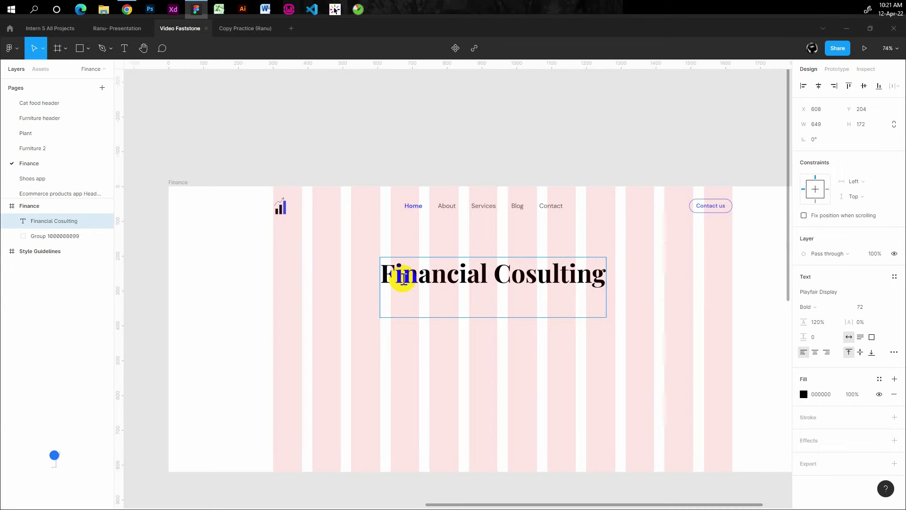
{"action": "type", "text": " Planing Ex"}
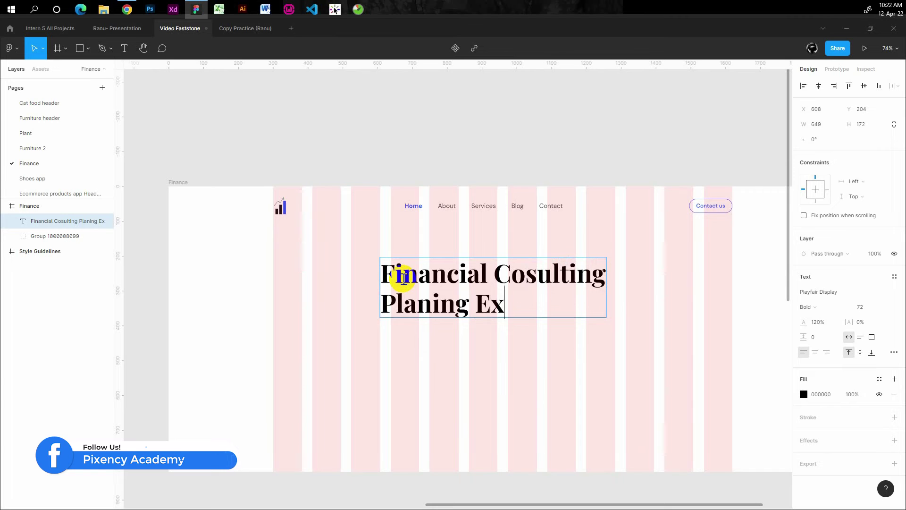
{"action": "type", "text": "ecution and"}
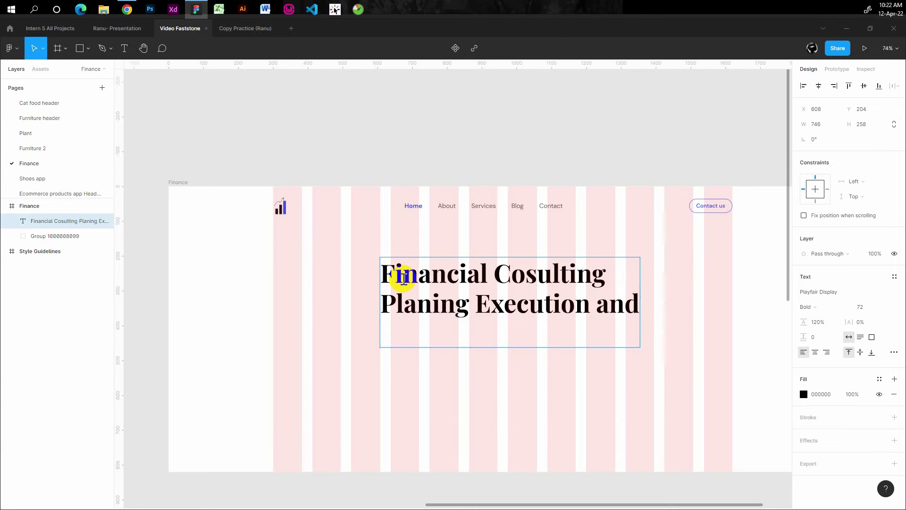
{"action": "type", "text": "rate"}
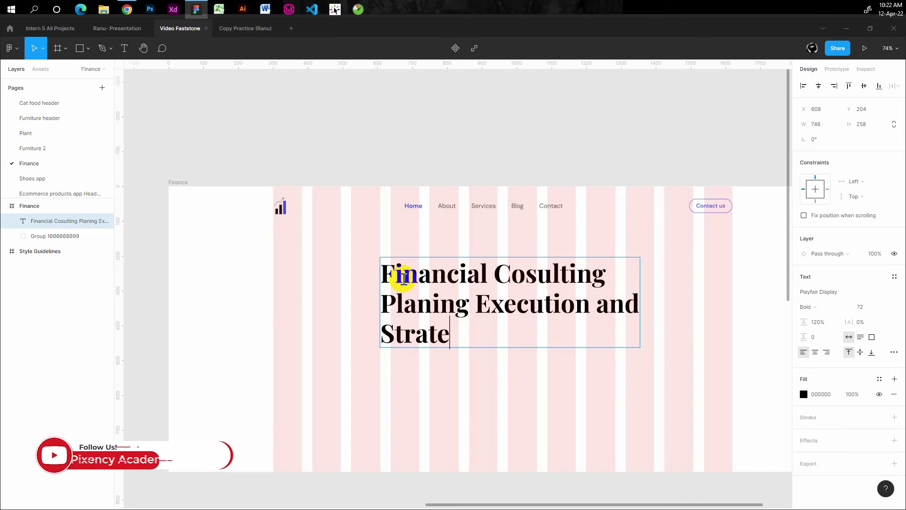
{"action": "type", "text": "gy"}
{"action": "key", "text": "Escape"}
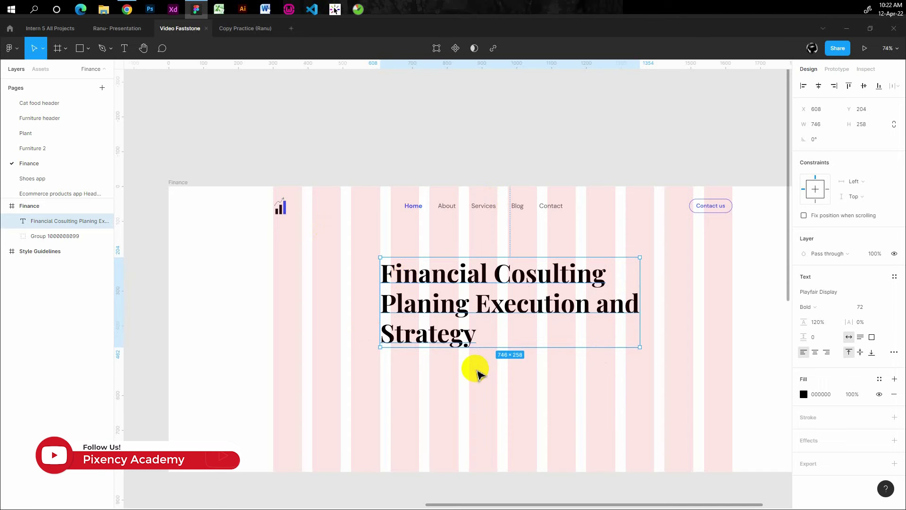
{"action": "left_click", "coordinate": [815, 352]}
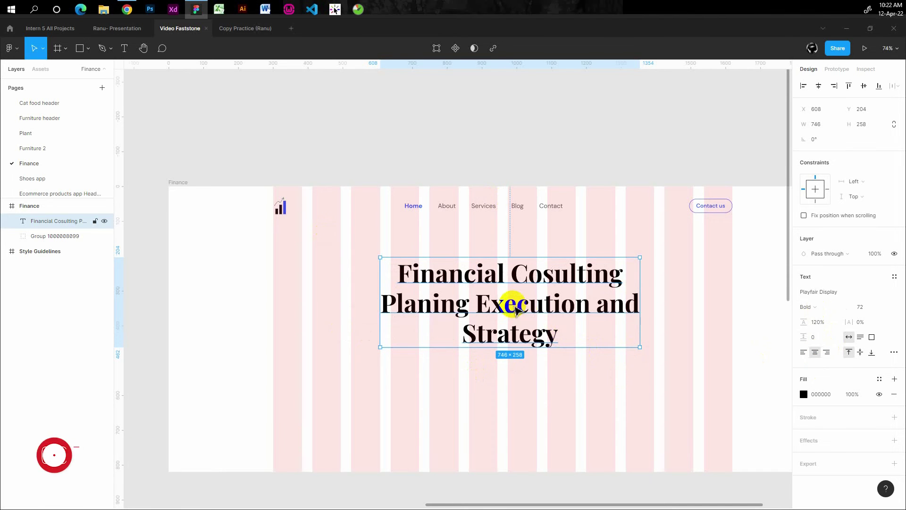
{"action": "left_click_drag", "start_coordinate": [512, 299], "coordinate": [489, 314]}
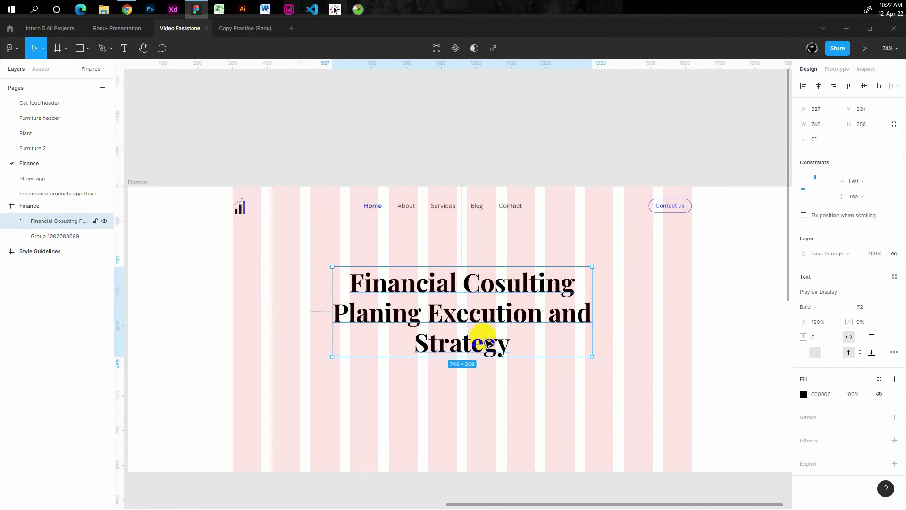
{"action": "scroll", "coordinate": [487, 343], "scroll_direction": "down", "scroll_amount": 2}
Draw a 735×94 rectangle centred over the heading's first line
{"action": "key", "text": "r"}
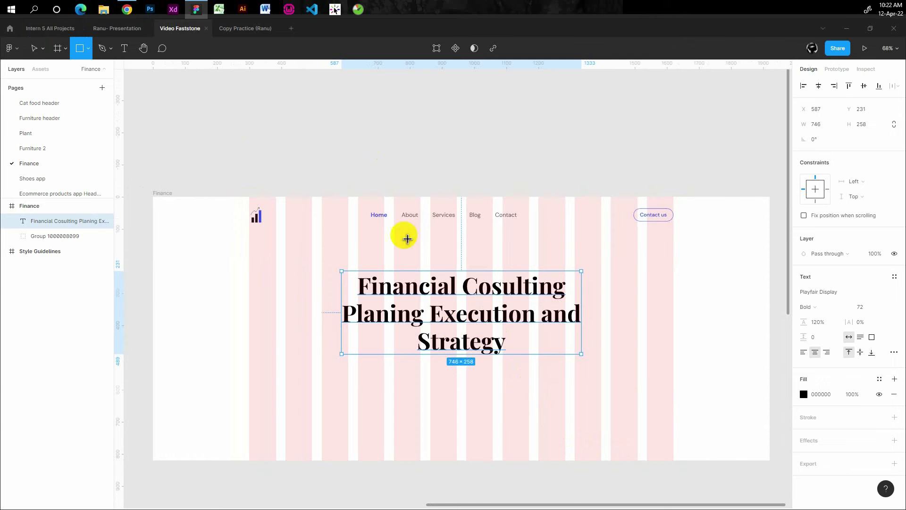
{"action": "left_click_drag", "start_coordinate": [359, 249], "coordinate": [564, 273]}
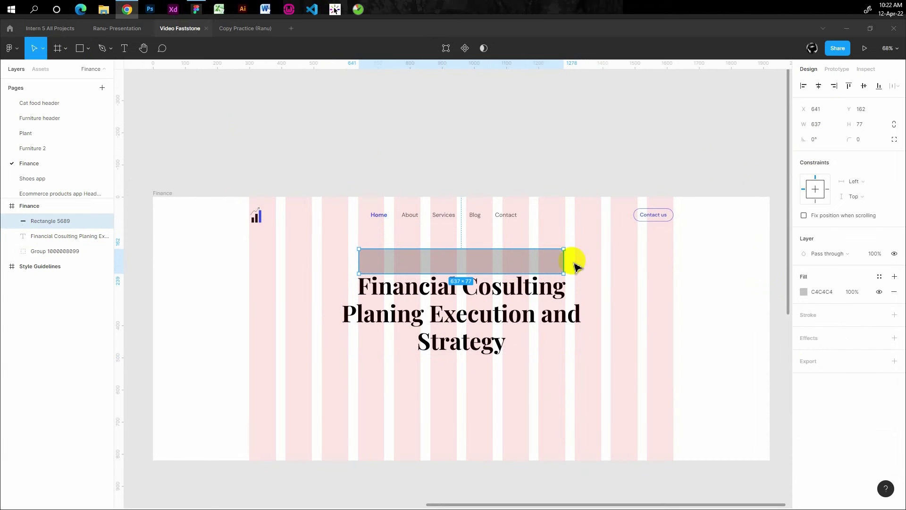
{"action": "left_click", "coordinate": [818, 125]}
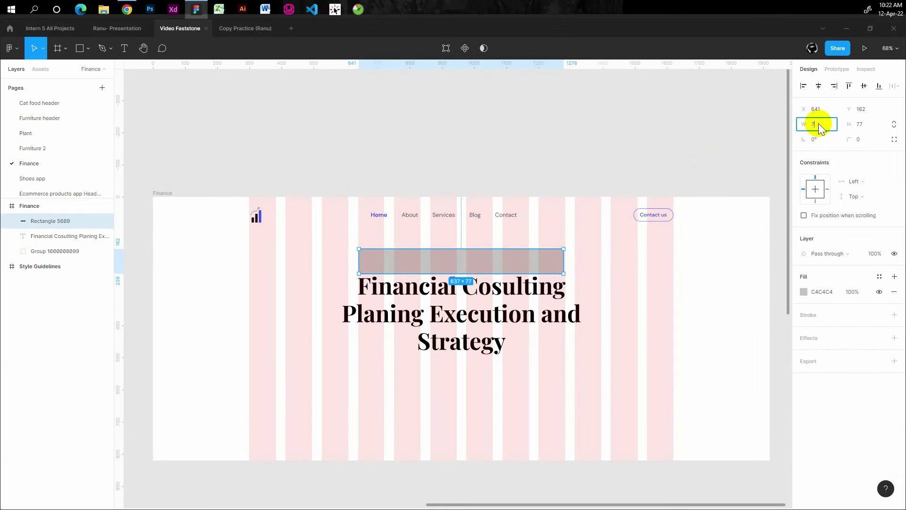
{"action": "type", "text": "35"}
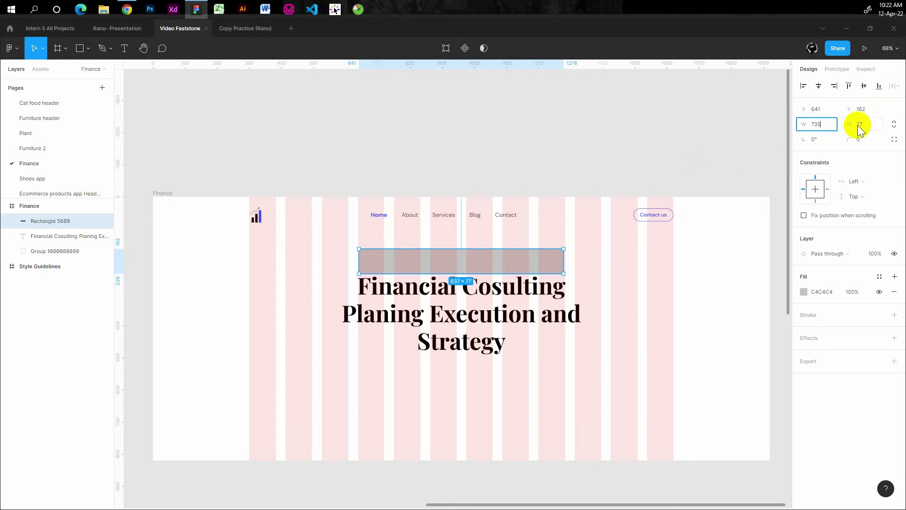
{"action": "left_click", "coordinate": [858, 126]}
{"action": "key", "text": "Return"}
{"action": "scroll", "coordinate": [515, 268], "scroll_direction": "down", "scroll_amount": 3}
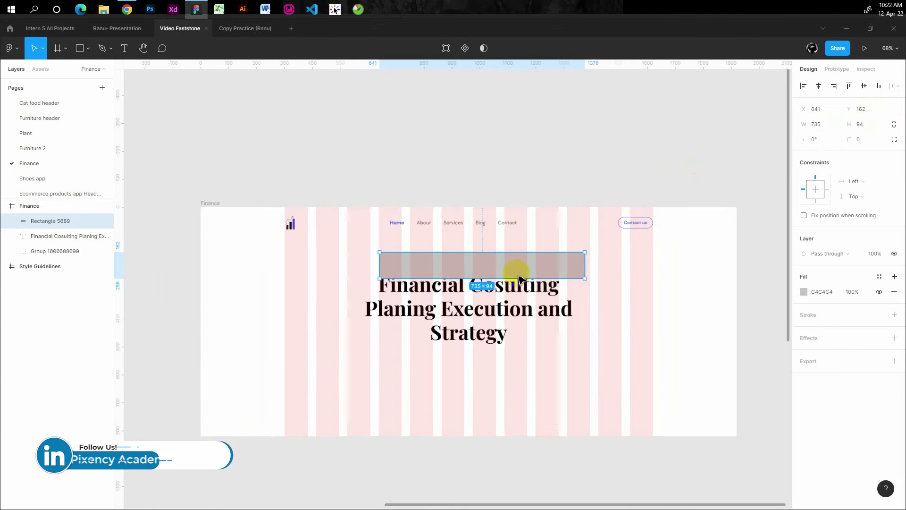
{"action": "left_click_drag", "start_coordinate": [515, 269], "coordinate": [508, 274]}
Fill the rectangle with brand blue 2B59FF, then move the heading onto it and bring it forward
{"action": "scroll", "coordinate": [497, 272], "scroll_direction": "down", "scroll_amount": 3}
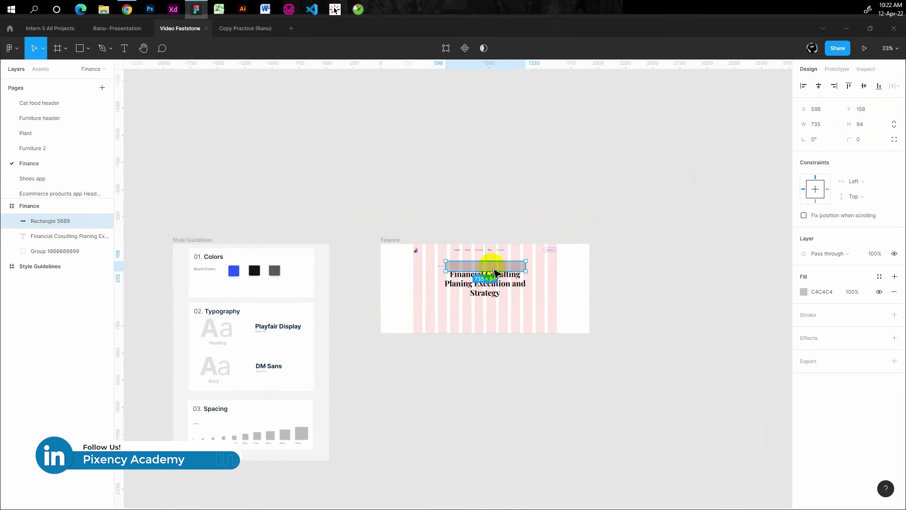
{"action": "key", "text": "i"}
{"action": "left_click", "coordinate": [232, 267]}
{"action": "scroll", "coordinate": [503, 278], "scroll_direction": "up", "scroll_amount": 3}
{"action": "scroll", "coordinate": [501, 278], "scroll_direction": "up", "scroll_amount": 5}
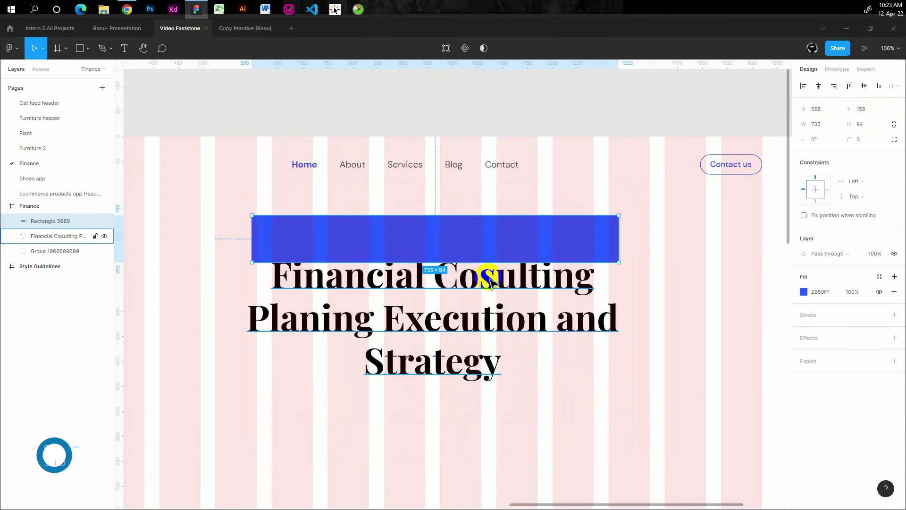
{"action": "left_click", "coordinate": [469, 283]}
{"action": "mouse_move", "coordinate": [469, 283]}
{"action": "left_mouse_down"}
{"action": "mouse_move", "coordinate": [472, 253]}
{"action": "mouse_move", "coordinate": [511, 256]}
{"action": "left_mouse_up"}
{"action": "right_click", "coordinate": [474, 252]}
{"action": "left_click", "coordinate": [486, 305]}
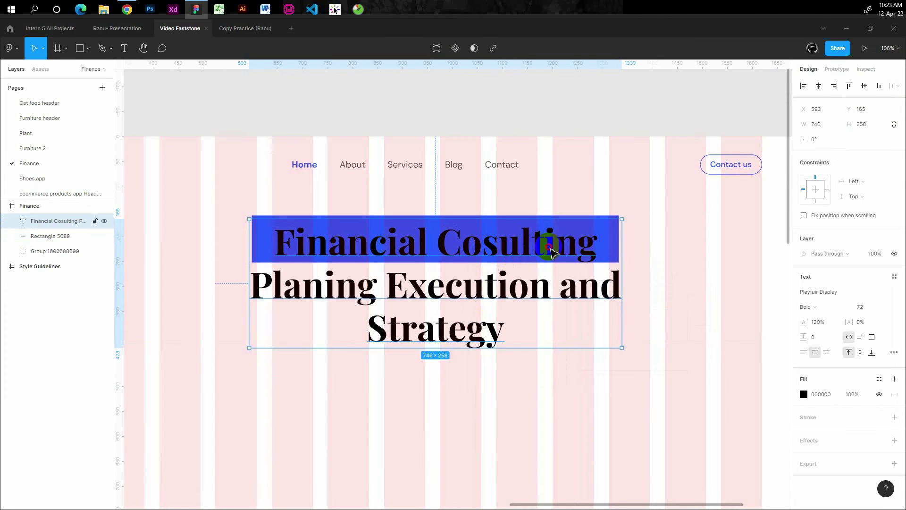
Make the words 'Financial Cosulting' white FFFFFF
{"action": "double_click", "coordinate": [550, 246]}
{"action": "left_click_drag", "start_coordinate": [598, 239], "coordinate": [294, 239]}
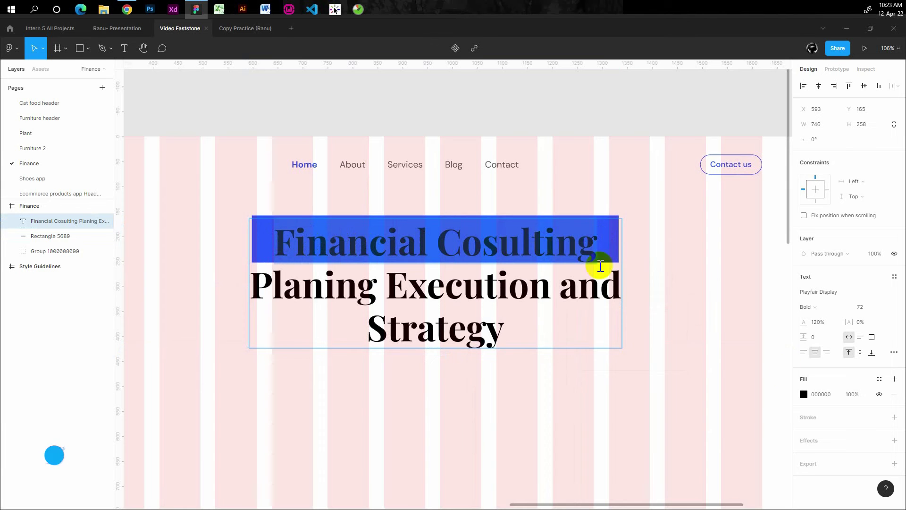
{"action": "left_click", "coordinate": [803, 394]}
{"action": "left_click_drag", "start_coordinate": [743, 342], "coordinate": [625, 242]}
{"action": "scroll", "coordinate": [457, 216], "scroll_direction": "down", "scroll_amount": 2}
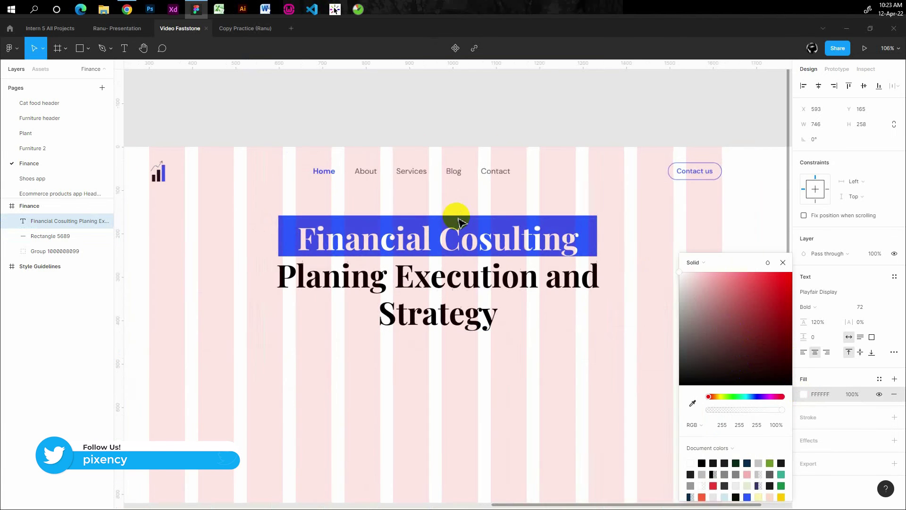
{"action": "key", "text": "Escape"}
{"action": "key", "text": "Escape"}
Colour the remaining heading text near-black 12141D and nudge it to centre on the bar
{"action": "left_click", "coordinate": [803, 457]}
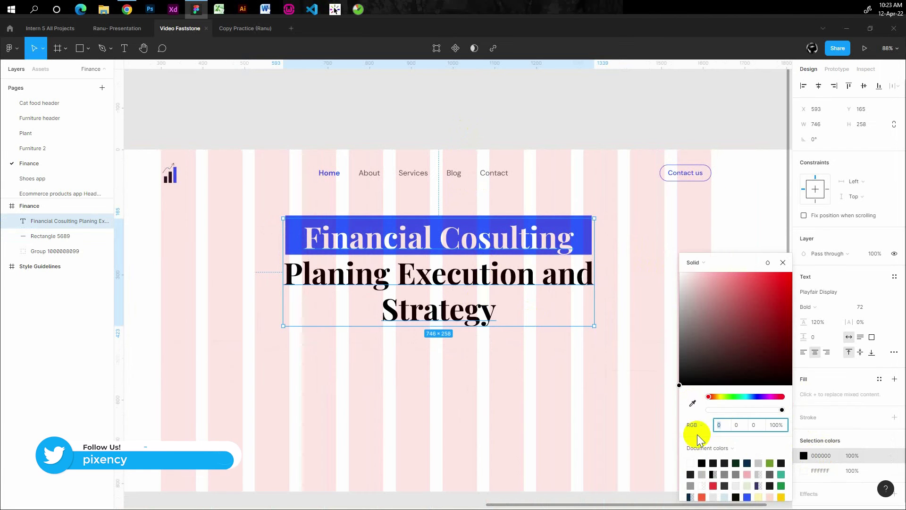
{"action": "left_click", "coordinate": [692, 403]}
{"action": "scroll", "coordinate": [534, 373], "scroll_direction": "down", "scroll_amount": 5}
{"action": "scroll", "coordinate": [534, 372], "scroll_direction": "left", "scroll_amount": 3}
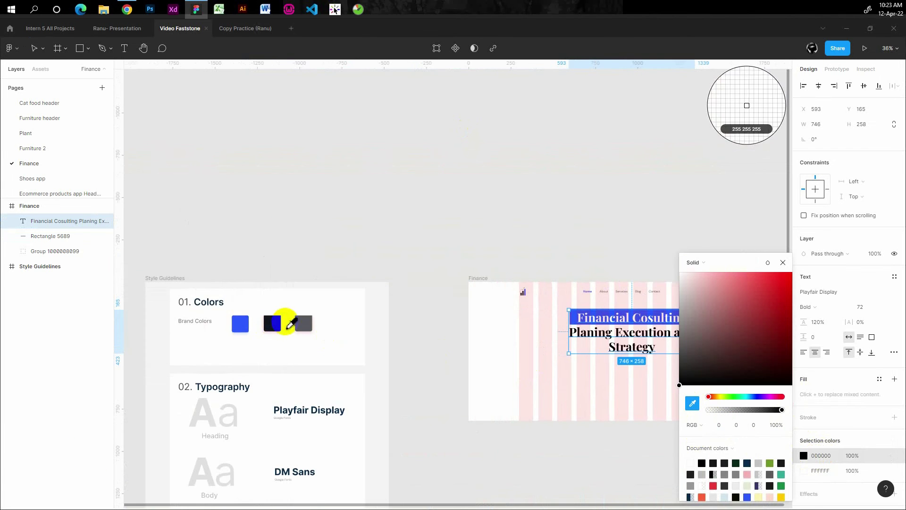
{"action": "left_click", "coordinate": [273, 322]}
{"action": "scroll", "coordinate": [522, 327], "scroll_direction": "right", "scroll_amount": 3}
{"action": "scroll", "coordinate": [389, 332], "scroll_direction": "up", "scroll_amount": 3}
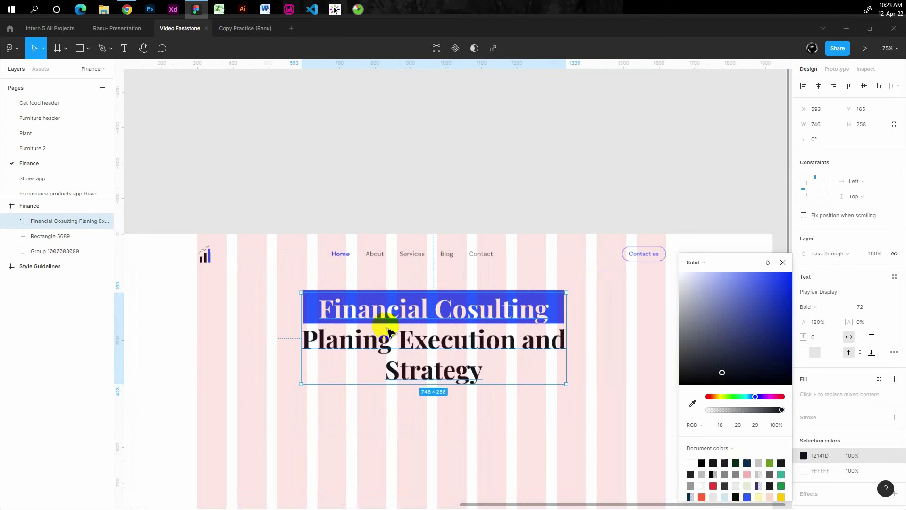
{"action": "left_click", "coordinate": [491, 406]}
{"action": "left_click", "coordinate": [469, 340]}
{"action": "left_click_drag", "start_coordinate": [469, 343], "coordinate": [472, 340]}
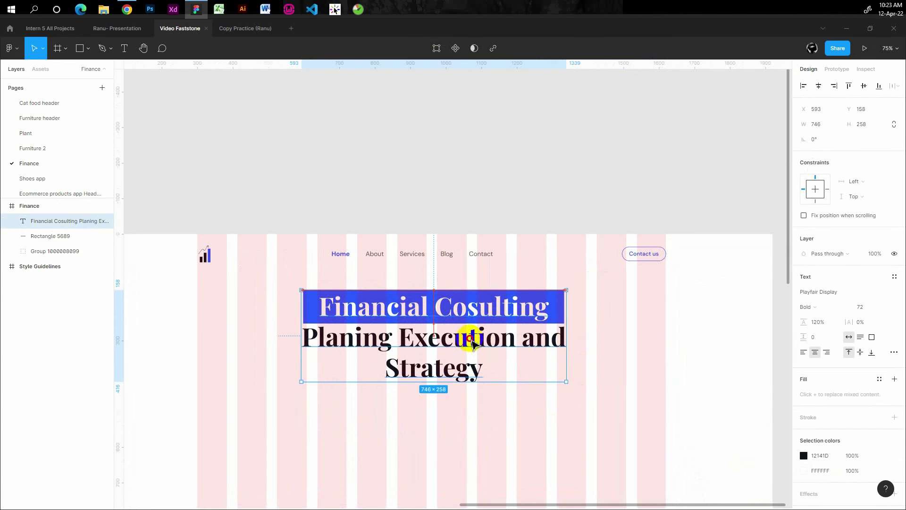
Group the heading text with the blue rectangle
{"action": "scroll", "coordinate": [566, 311], "scroll_direction": "up", "scroll_amount": 5}
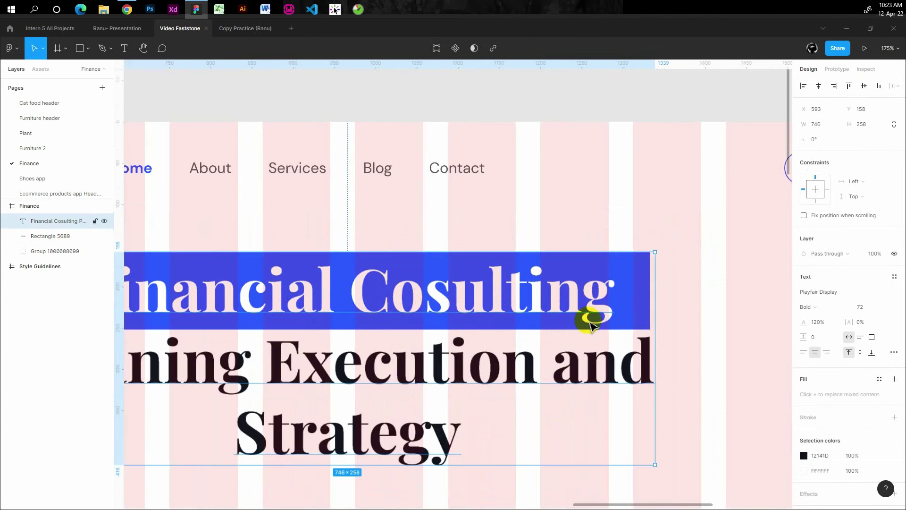
{"action": "key", "text": "Escape"}
{"action": "scroll", "coordinate": [616, 315], "scroll_direction": "down", "scroll_amount": 5}
{"action": "left_click", "coordinate": [630, 287]}
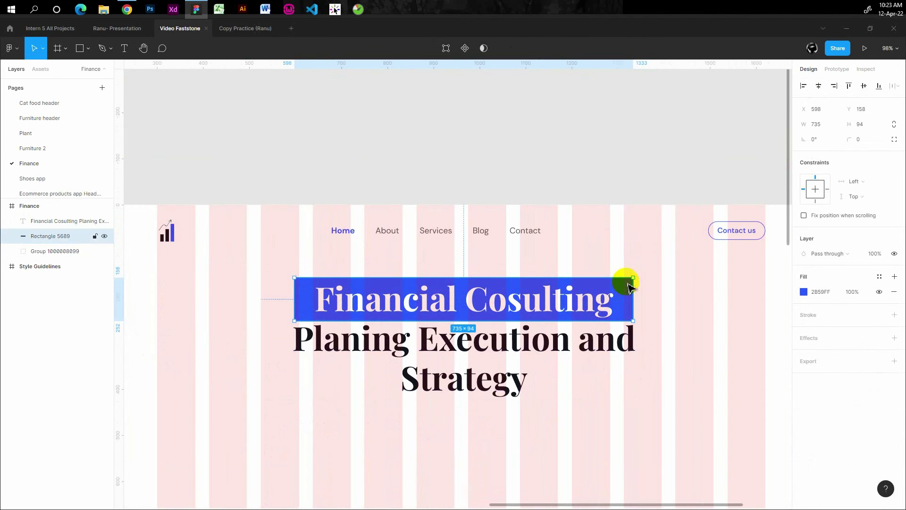
{"action": "left_click", "coordinate": [524, 352], "text": "shift"}
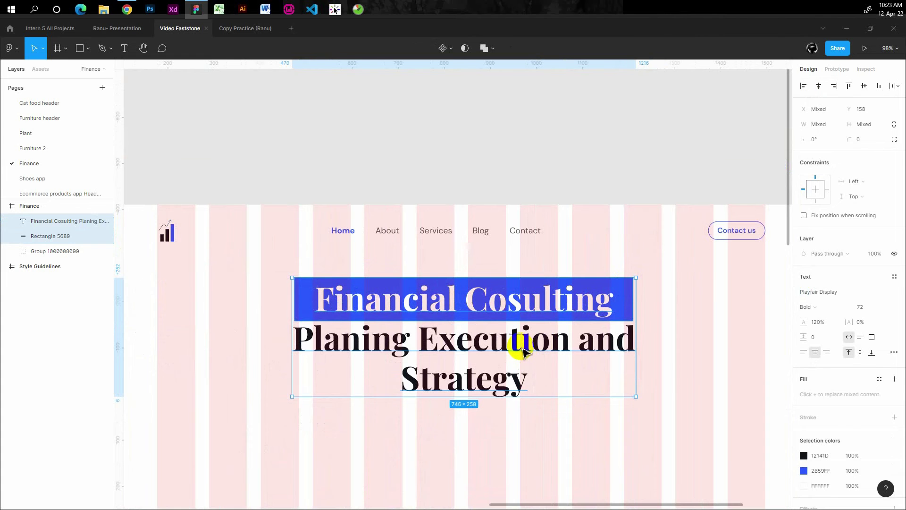
{"action": "key", "text": "ctrl+g"}
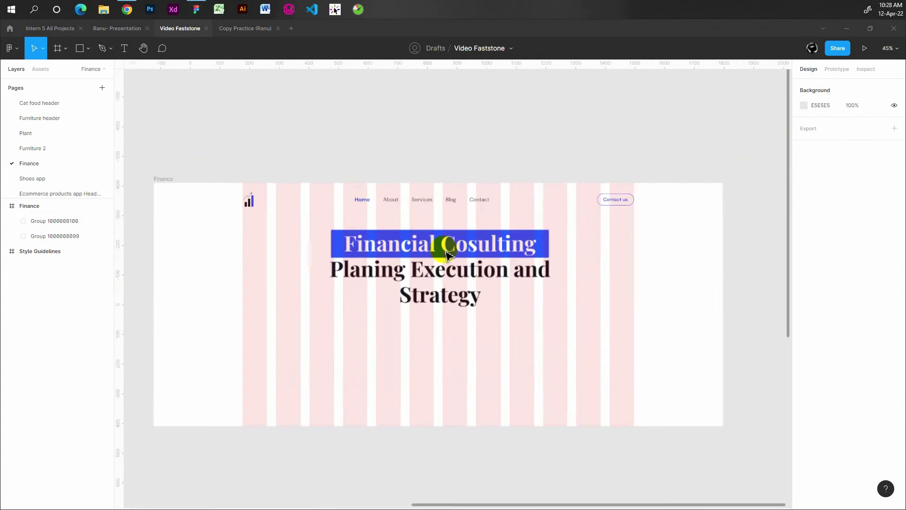
{"action": "left_click", "coordinate": [440, 286]}
Paste the lorem ipsum paragraph from the browser below the heading
{"action": "left_click_drag", "start_coordinate": [439, 287], "coordinate": [439, 286]}
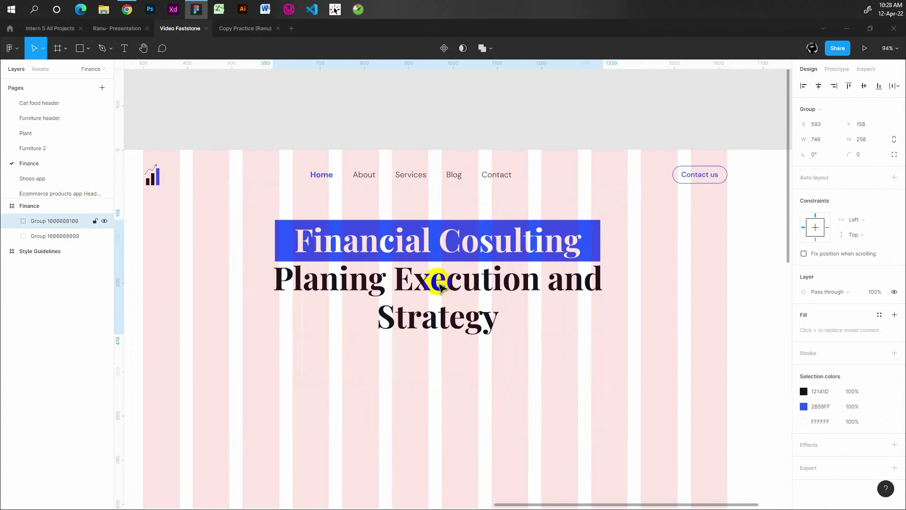
{"action": "scroll", "coordinate": [439, 286], "scroll_direction": "down", "scroll_amount": 5}
{"action": "left_click", "coordinate": [674, 283]}
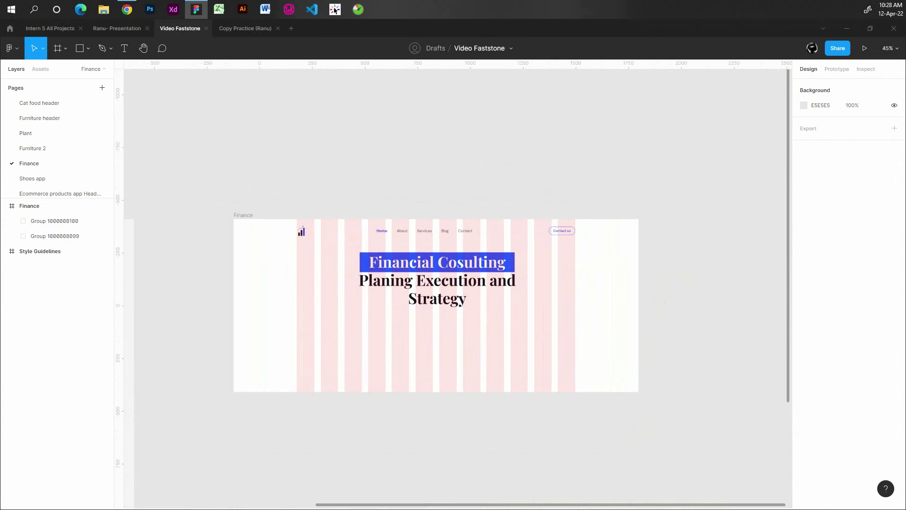
{"action": "key", "text": "alt+Tab"}
{"action": "scroll", "coordinate": [449, 334], "scroll_direction": "up", "scroll_amount": 5}
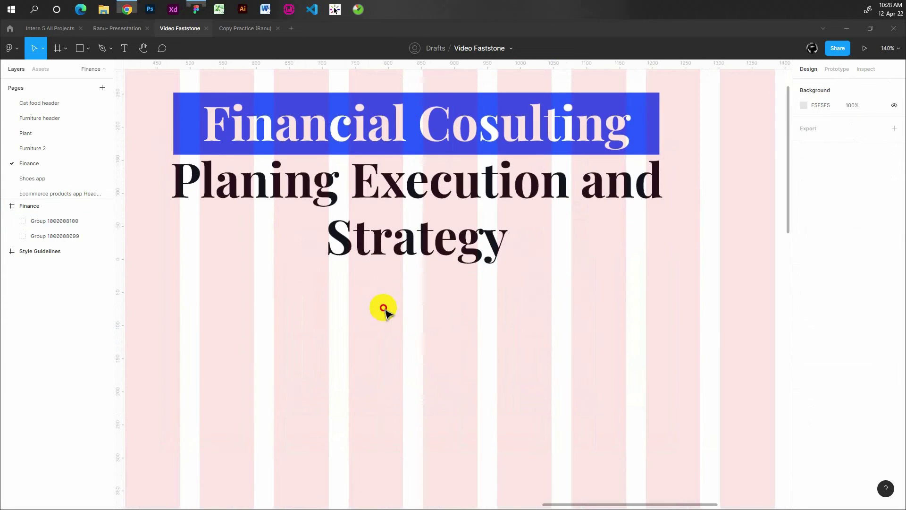
{"action": "left_click", "coordinate": [383, 309]}
{"action": "key", "text": "ctrl+v"}
{"action": "scroll", "coordinate": [408, 300], "scroll_direction": "down", "scroll_amount": 3}
{"action": "left_click_drag", "start_coordinate": [443, 293], "coordinate": [430, 317]}
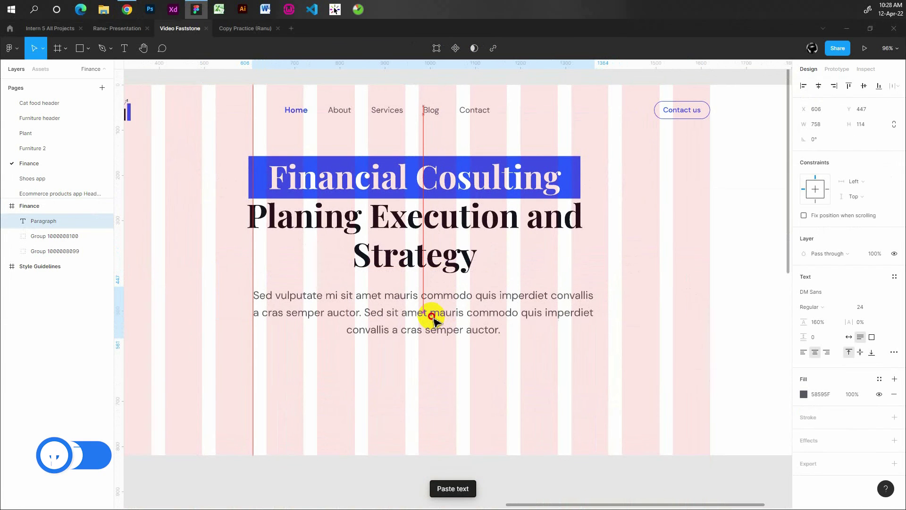
Align the paragraph's horizontal centre with the heading group
{"action": "left_click", "coordinate": [859, 307]}
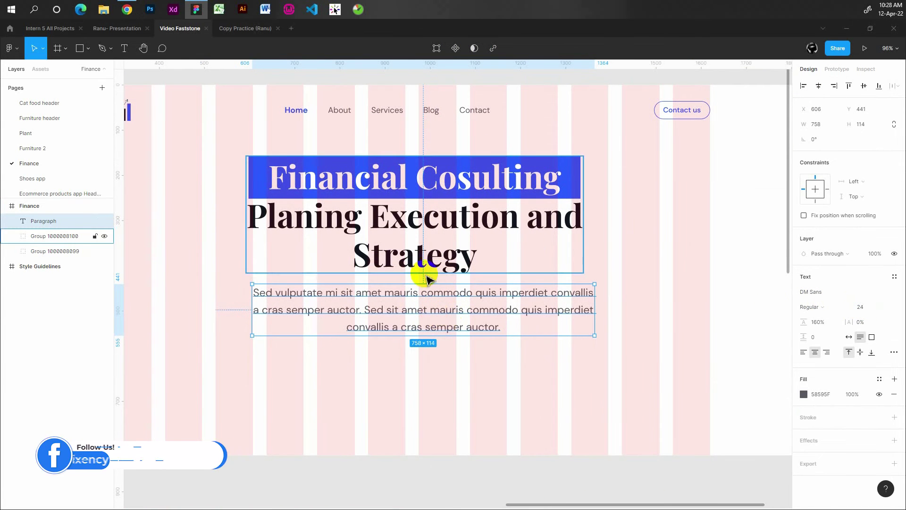
{"action": "left_click", "coordinate": [427, 253], "text": "shift"}
{"action": "left_click", "coordinate": [818, 85]}
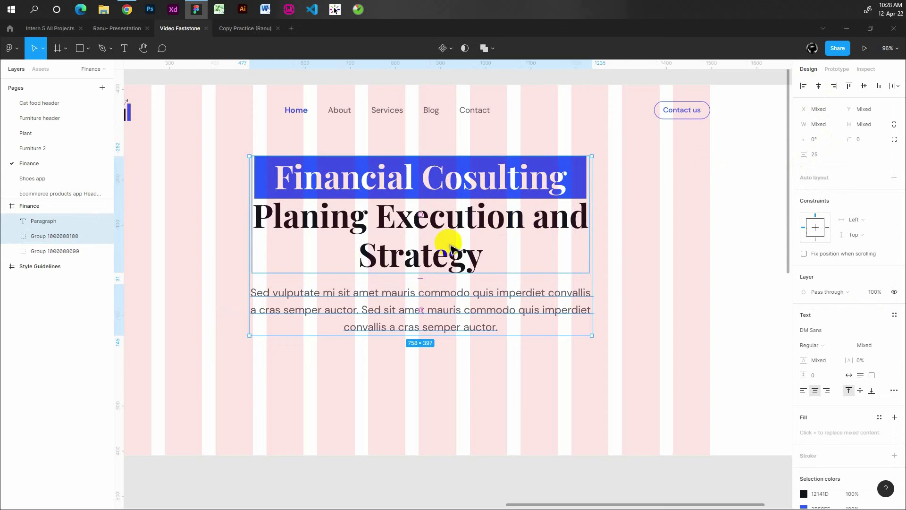
{"action": "left_click", "coordinate": [443, 304]}
{"action": "scroll", "coordinate": [433, 256], "scroll_direction": "down", "scroll_amount": 5}
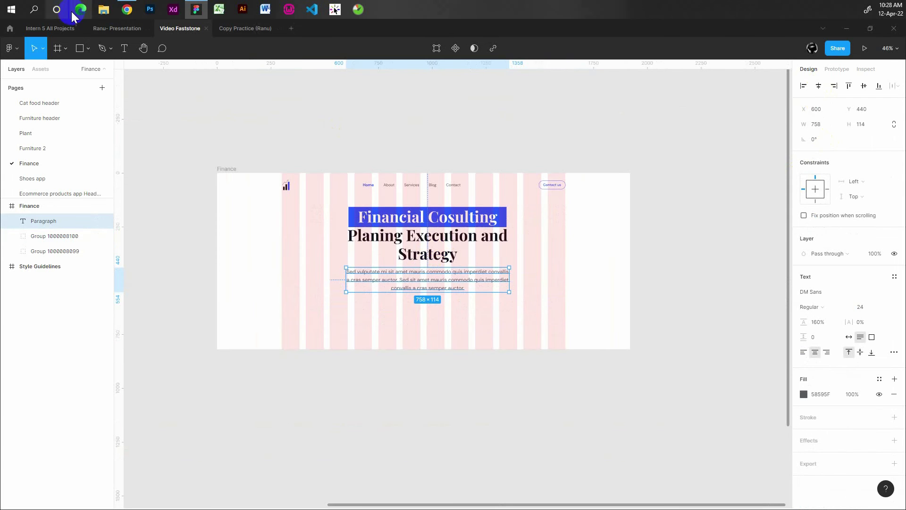
{"action": "left_click", "coordinate": [80, 49]}
Draw a 192×66 pill with corner radius 100 below the paragraph, filled blue 2B59FF
{"action": "scroll", "coordinate": [402, 312], "scroll_direction": "up", "scroll_amount": 1}
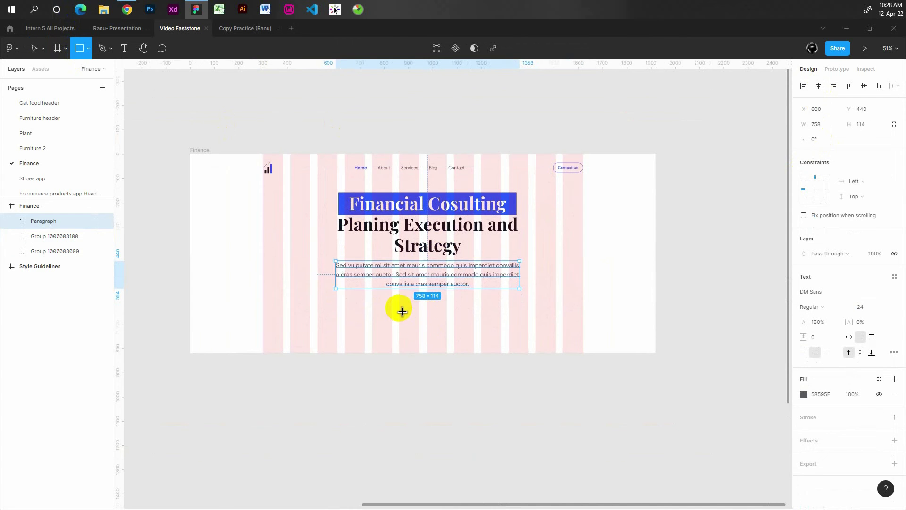
{"action": "left_click_drag", "start_coordinate": [408, 303], "coordinate": [458, 319]}
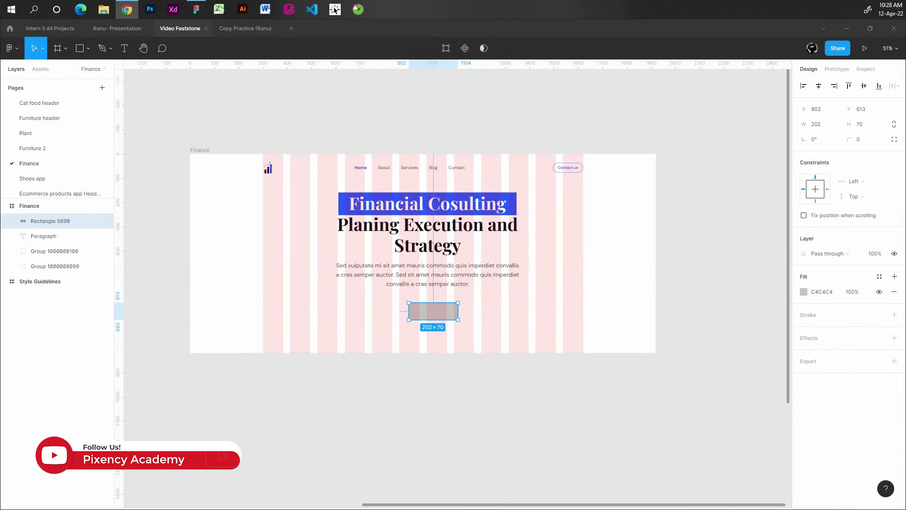
{"action": "left_click", "coordinate": [822, 125]}
{"action": "type", "text": "192"}
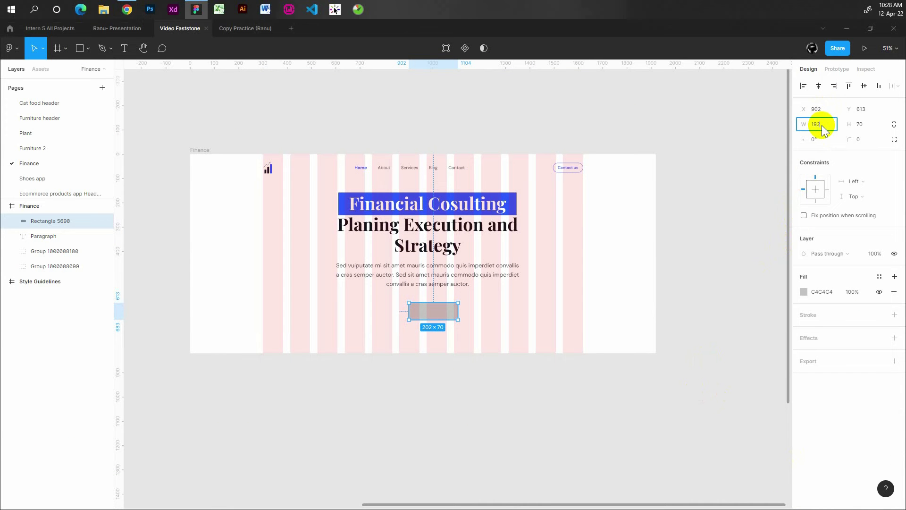
{"action": "left_click", "coordinate": [862, 127]}
{"action": "type", "text": "66"}
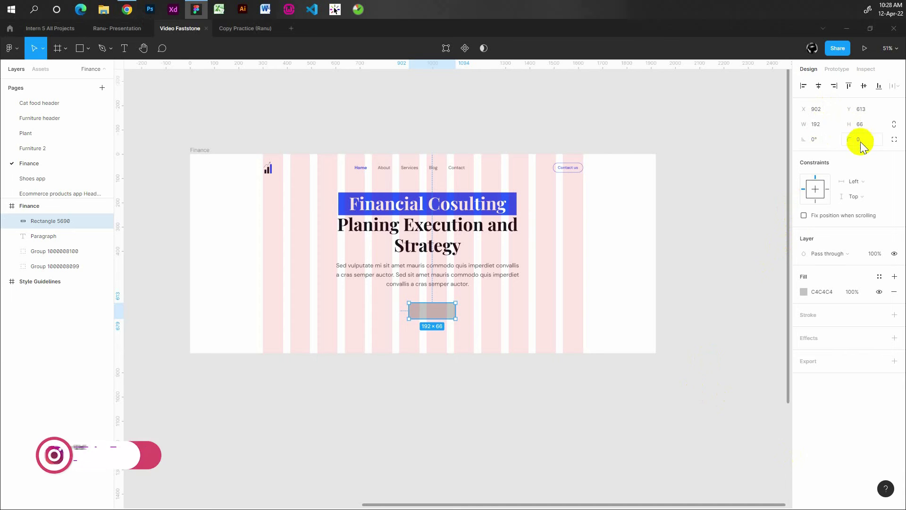
{"action": "left_click", "coordinate": [859, 141]}
{"action": "type", "text": "100"}
{"action": "key", "text": "Return"}
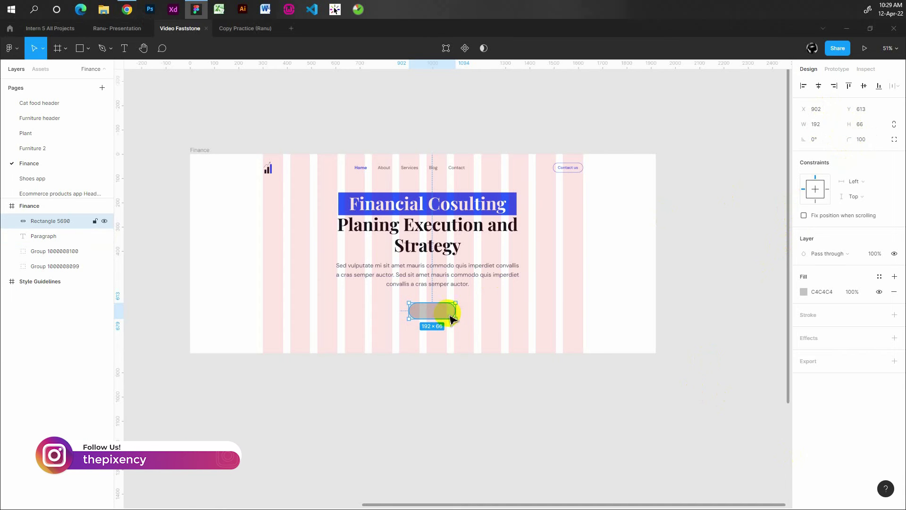
{"action": "key", "text": "i"}
{"action": "left_click", "coordinate": [510, 196]}
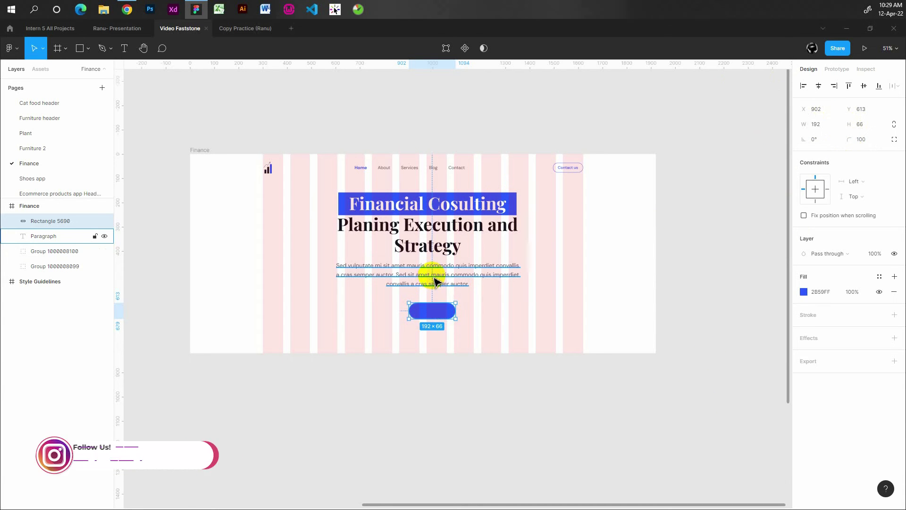
{"action": "left_click", "coordinate": [436, 282]}
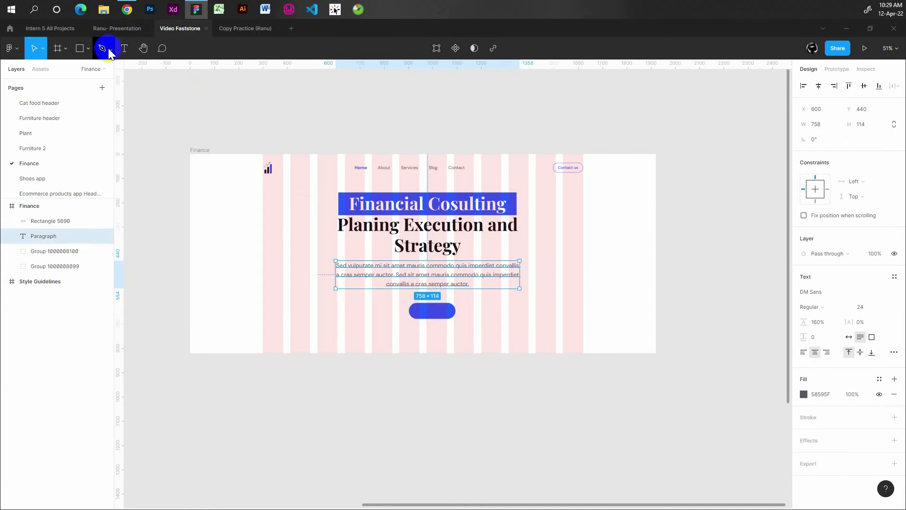
Add a 'Learn More' label on the button, layered above the shape and centred horizontally
{"action": "left_click", "coordinate": [124, 48]}
{"action": "scroll", "coordinate": [420, 306], "scroll_direction": "up", "scroll_amount": 3, "text": "ctrl"}
{"action": "left_click", "coordinate": [421, 314]}
{"action": "type", "text": "Learn M"}
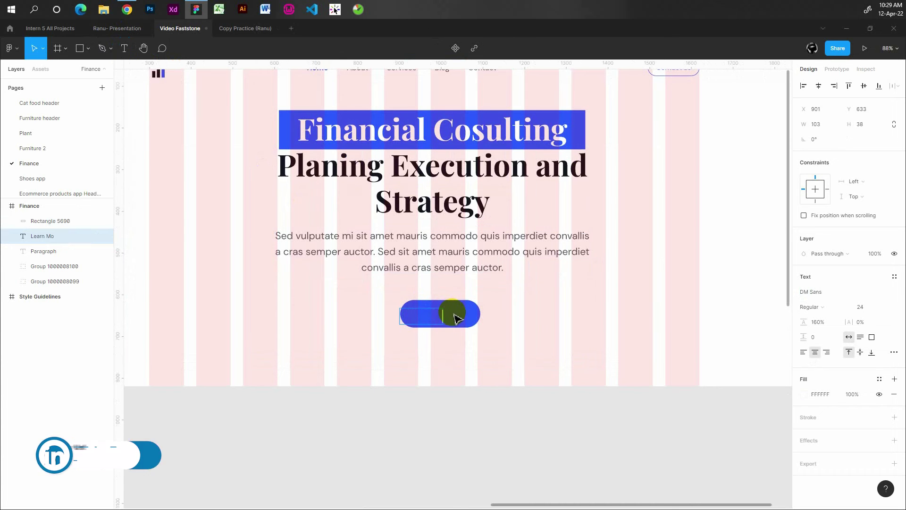
{"action": "type", "text": "ore"}
{"action": "key", "text": "Escape"}
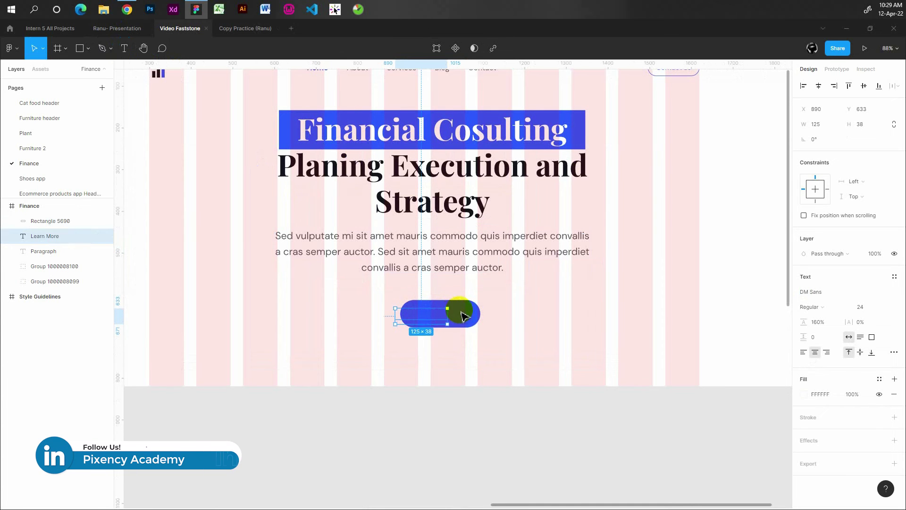
{"action": "right_click", "coordinate": [423, 319]}
{"action": "left_click", "coordinate": [425, 315]}
{"action": "left_click_drag", "start_coordinate": [423, 315], "coordinate": [445, 313]}
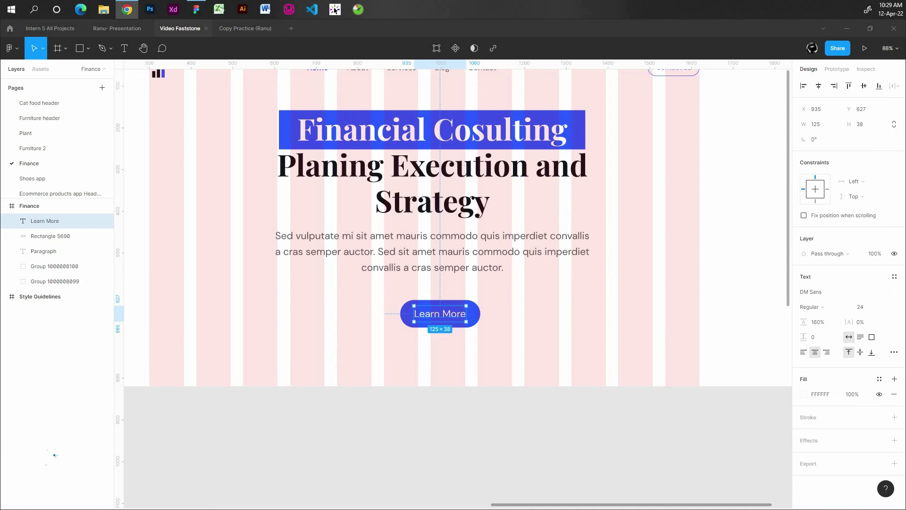
Set the label to 18 Medium with 100% line height and centre it vertically on the button
{"action": "left_click", "coordinate": [862, 307]}
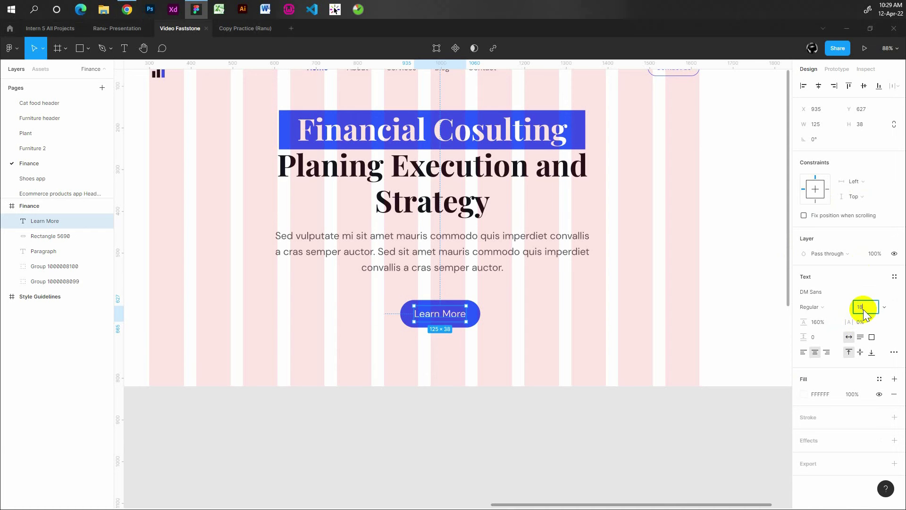
{"action": "type", "text": "18"}
{"action": "left_click", "coordinate": [820, 324]}
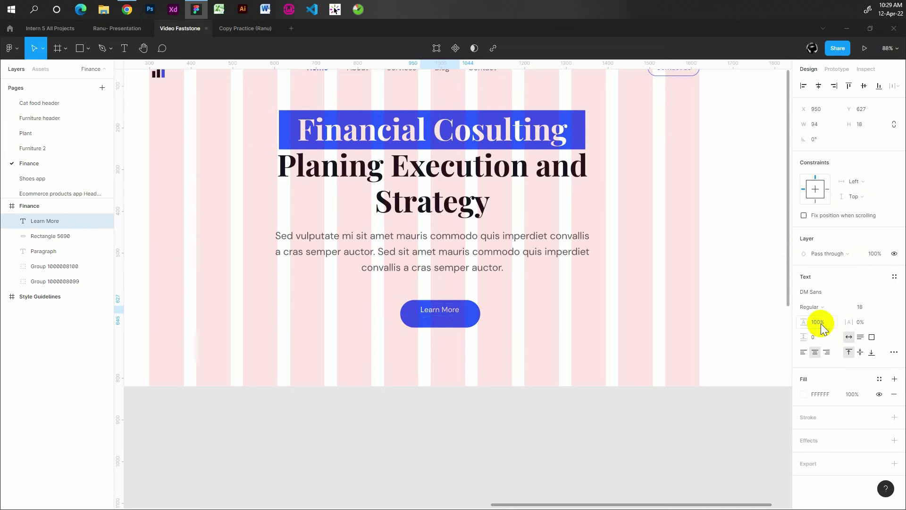
{"action": "key", "text": "Return"}
{"action": "left_click", "coordinate": [840, 307]}
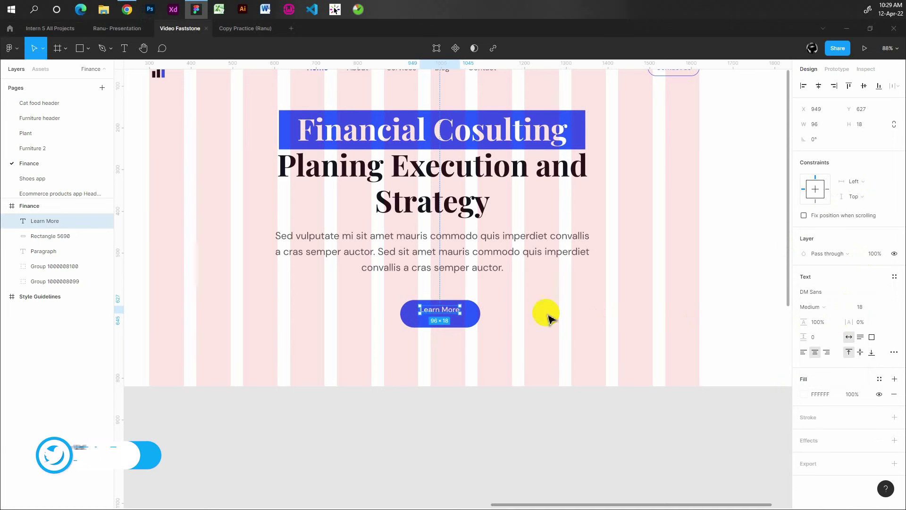
{"action": "left_click", "coordinate": [470, 314], "text": "shift"}
{"action": "left_click", "coordinate": [863, 86]}
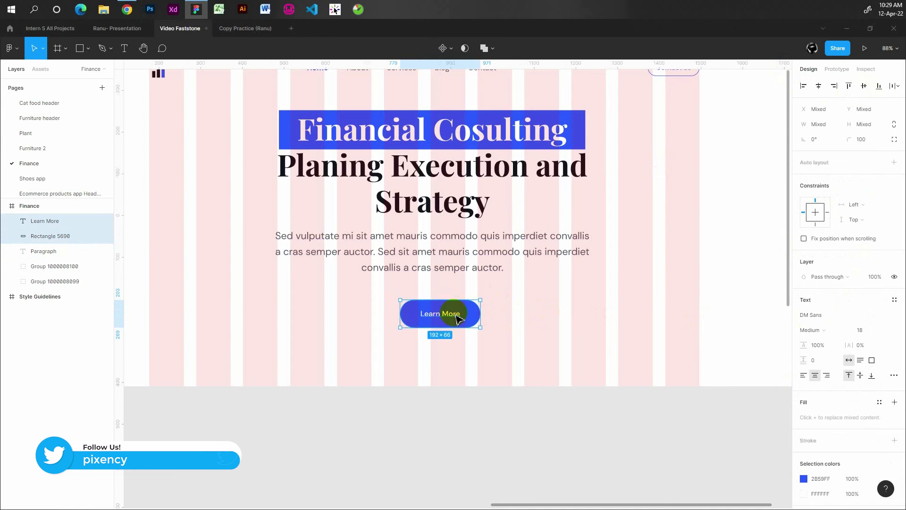
{"action": "scroll", "coordinate": [453, 319], "scroll_direction": "up", "scroll_amount": 5}
{"action": "left_click", "coordinate": [424, 314]}
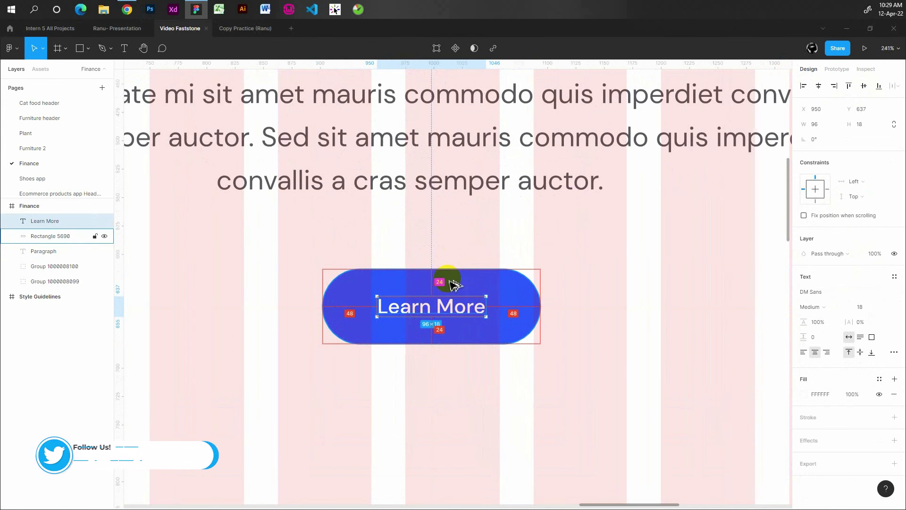
Group the label and button shape as BTN, then select it with the paragraph
{"action": "scroll", "coordinate": [453, 285], "scroll_direction": "down", "scroll_amount": 2}
{"action": "left_click", "coordinate": [486, 286], "text": "shift"}
{"action": "key", "text": "ctrl+g"}
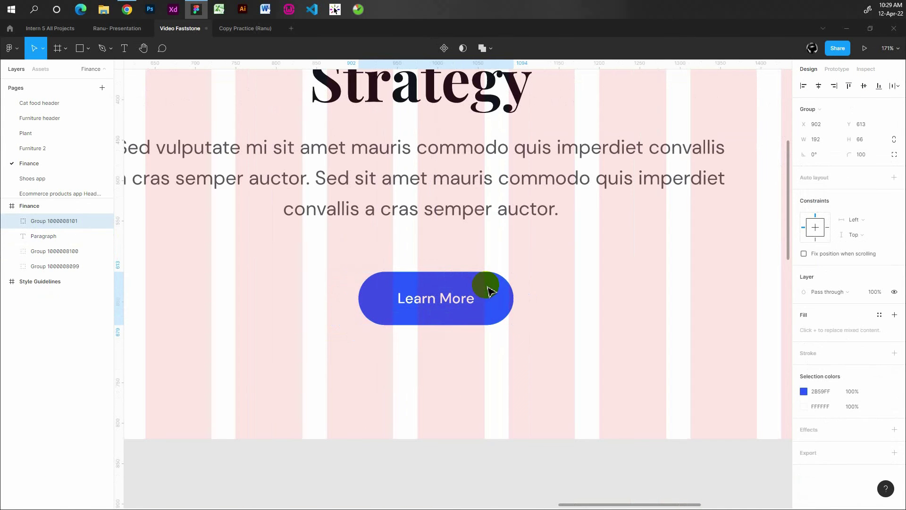
{"action": "left_click", "coordinate": [51, 222]}
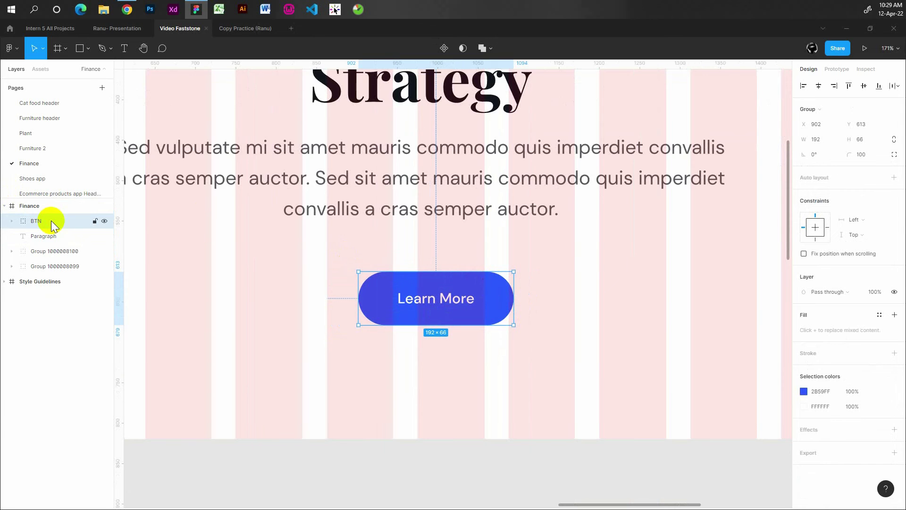
{"action": "scroll", "coordinate": [142, 224], "scroll_direction": "down", "scroll_amount": 2}
{"action": "scroll", "coordinate": [299, 226], "scroll_direction": "down", "scroll_amount": 1}
{"action": "scroll", "coordinate": [340, 226], "scroll_direction": "down", "scroll_amount": 1}
{"action": "scroll", "coordinate": [398, 232], "scroll_direction": "down", "scroll_amount": 1}
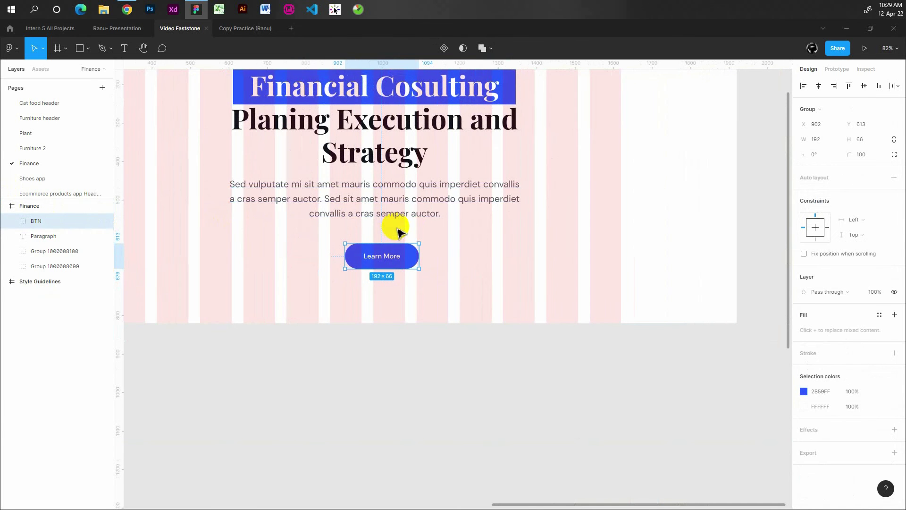
{"action": "scroll", "coordinate": [396, 229], "scroll_direction": "down", "scroll_amount": 1}
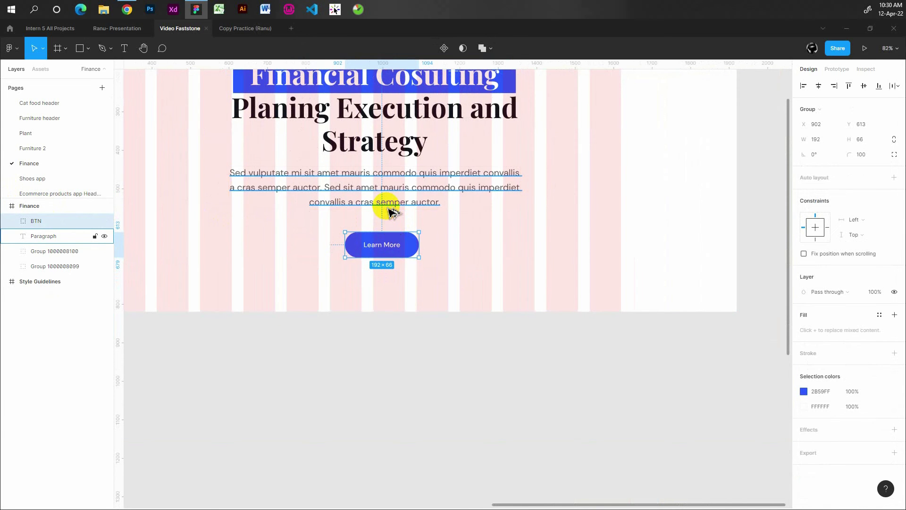
{"action": "left_click", "coordinate": [392, 203], "text": "shift"}
{"action": "scroll", "coordinate": [430, 181], "scroll_direction": "down", "scroll_amount": 1}
Check the placement of the Learn More button group in the frame
{"action": "left_click", "coordinate": [434, 327]}
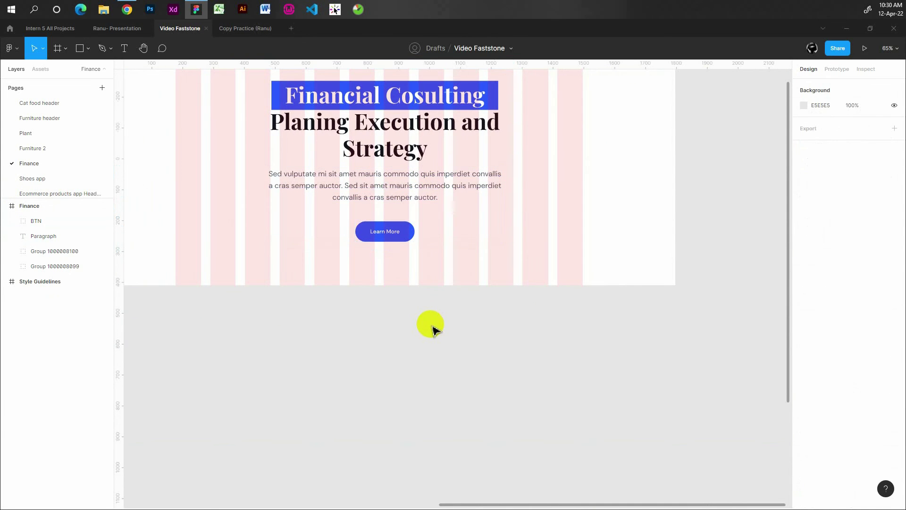
{"action": "left_click", "coordinate": [334, 9]}
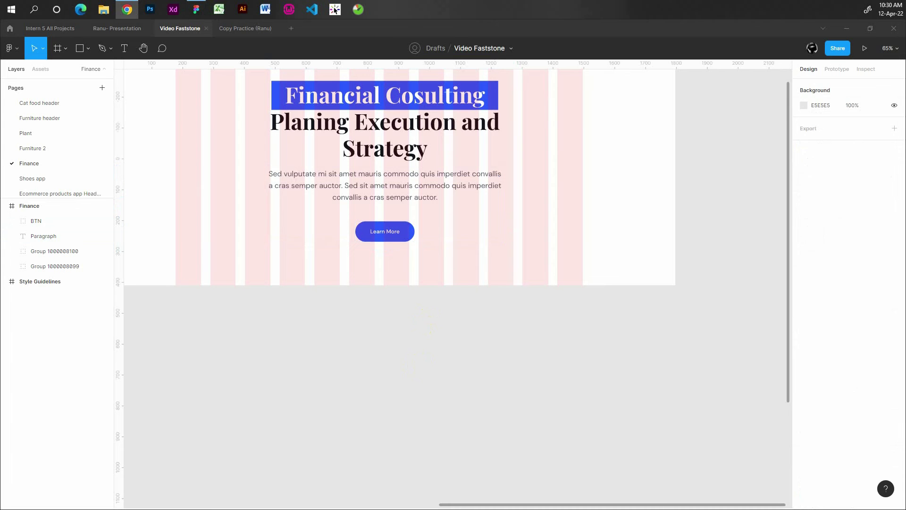
{"action": "left_click", "coordinate": [378, 229]}
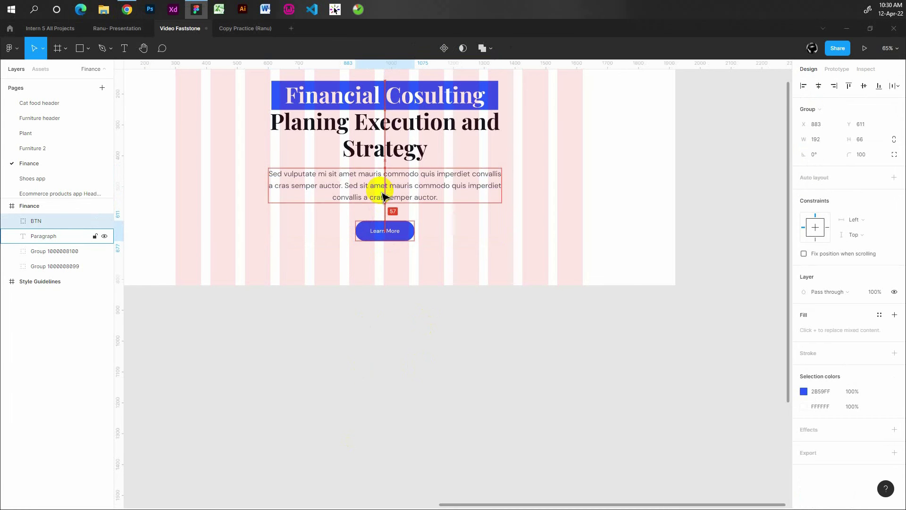
{"action": "scroll", "coordinate": [406, 201], "scroll_direction": "down", "scroll_amount": 3, "text": "ctrl"}
{"action": "left_click", "coordinate": [441, 241]}
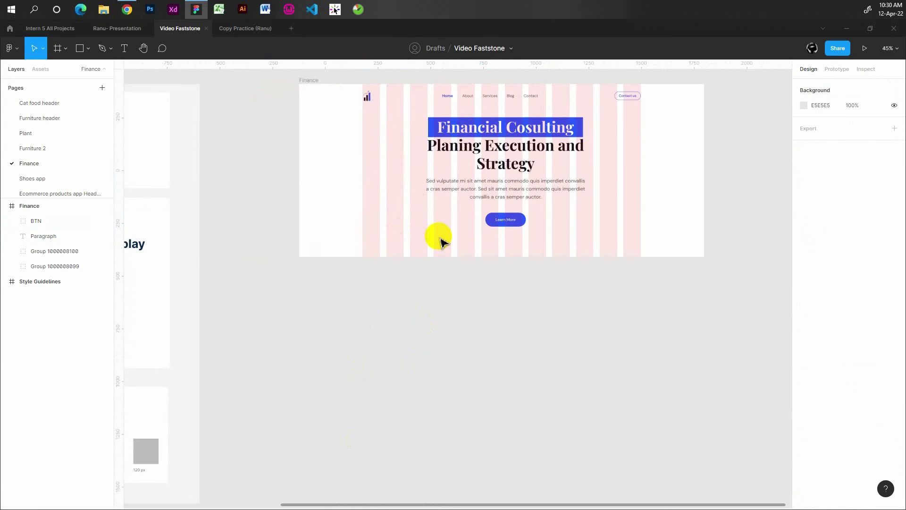
{"action": "scroll", "coordinate": [441, 241], "scroll_direction": "up", "scroll_amount": 2}
Draw grey ellipse circles: a smaller one lower left and a larger one upper right
{"action": "left_click", "coordinate": [88, 48]}
{"action": "left_click", "coordinate": [61, 104]}
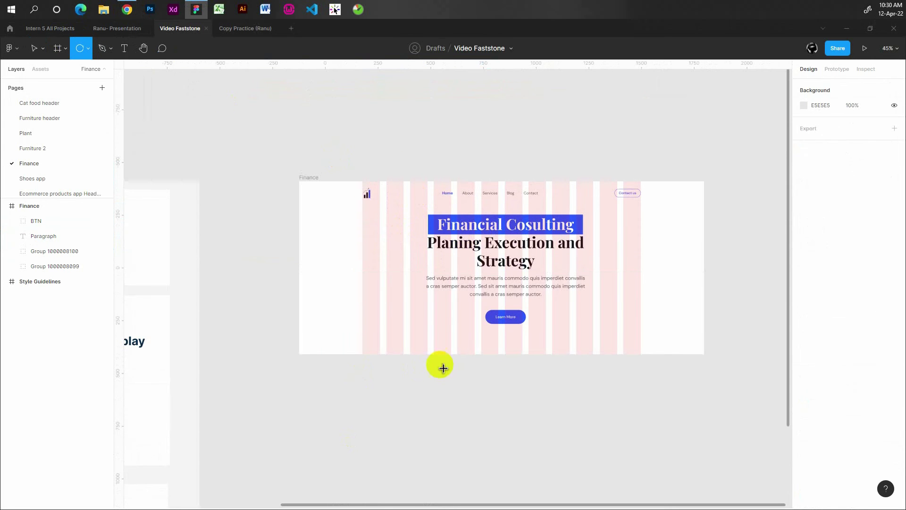
{"action": "mouse_move", "coordinate": [355, 274]}
{"action": "left_mouse_down"}
{"action": "mouse_move", "coordinate": [410, 330]}
{"action": "mouse_move", "coordinate": [360, 309]}
{"action": "left_mouse_up"}
{"action": "scroll", "coordinate": [358, 307], "scroll_direction": "down", "scroll_amount": 3, "text": "ctrl"}
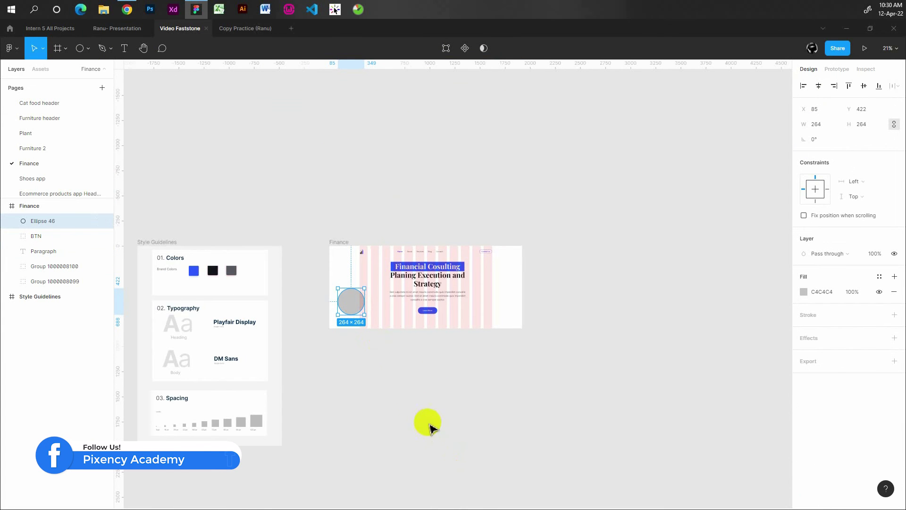
{"action": "scroll", "coordinate": [367, 338], "scroll_direction": "up", "scroll_amount": 1, "text": "ctrl"}
{"action": "mouse_move", "coordinate": [364, 312]}
{"action": "left_mouse_down"}
{"action": "mouse_move", "coordinate": [357, 299]}
{"action": "mouse_move", "coordinate": [357, 308]}
{"action": "mouse_move", "coordinate": [520, 267]}
{"action": "left_mouse_up"}
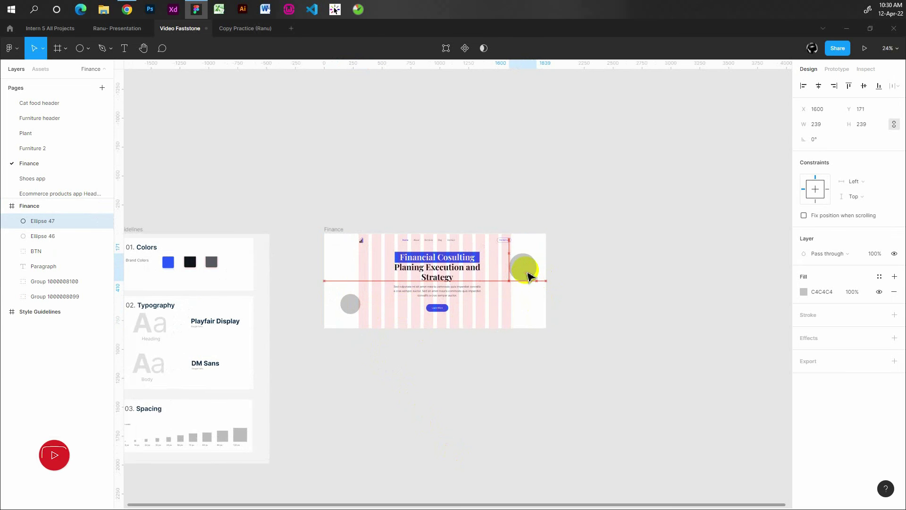
{"action": "scroll", "coordinate": [461, 313], "scroll_direction": "down", "scroll_amount": 2, "text": "ctrl"}
{"action": "left_click", "coordinate": [468, 468]}
{"action": "key", "text": "alt+Tab"}
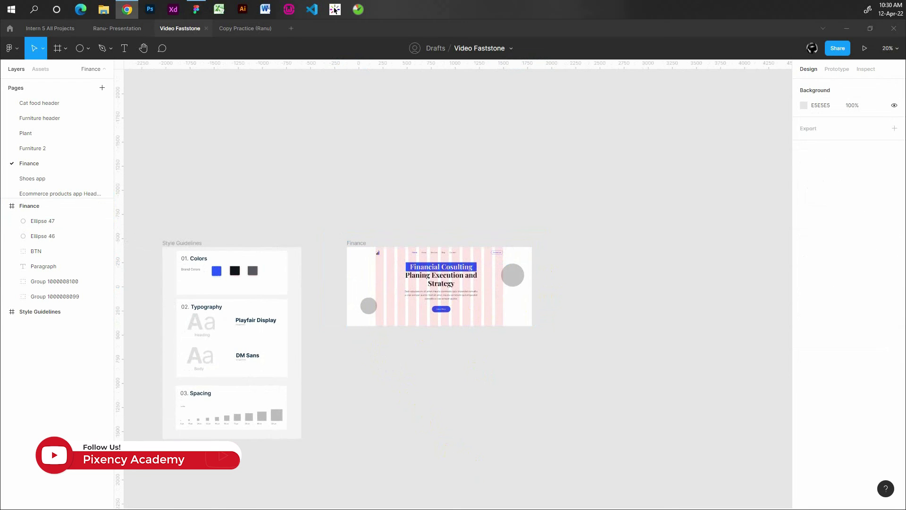
Replace the left grey circle with the woman's round portrait on green
{"action": "left_click", "coordinate": [376, 259]}
{"action": "scroll", "coordinate": [377, 269], "scroll_direction": "up", "scroll_amount": 5}
{"action": "left_click", "coordinate": [376, 319]}
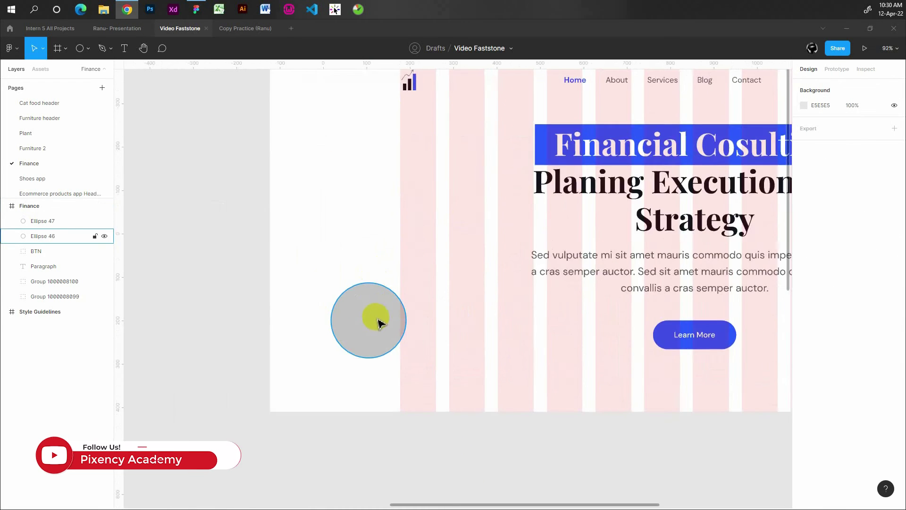
{"action": "scroll", "coordinate": [380, 317], "scroll_direction": "up", "scroll_amount": 3}
{"action": "key", "text": "Delete"}
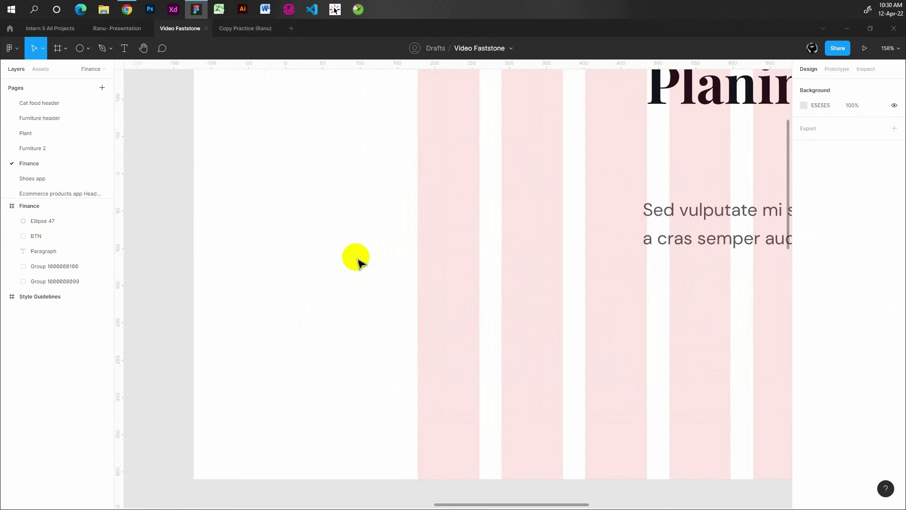
{"action": "key", "text": "ctrl+v"}
{"action": "mouse_move", "coordinate": [478, 281]}
{"action": "left_mouse_down"}
{"action": "mouse_move", "coordinate": [393, 268]}
{"action": "mouse_move", "coordinate": [391, 245]}
{"action": "left_mouse_up"}
Replace the top-right grey circle with the man's round portrait on orange
{"action": "scroll", "coordinate": [392, 245], "scroll_direction": "down", "scroll_amount": 5, "text": "ctrl"}
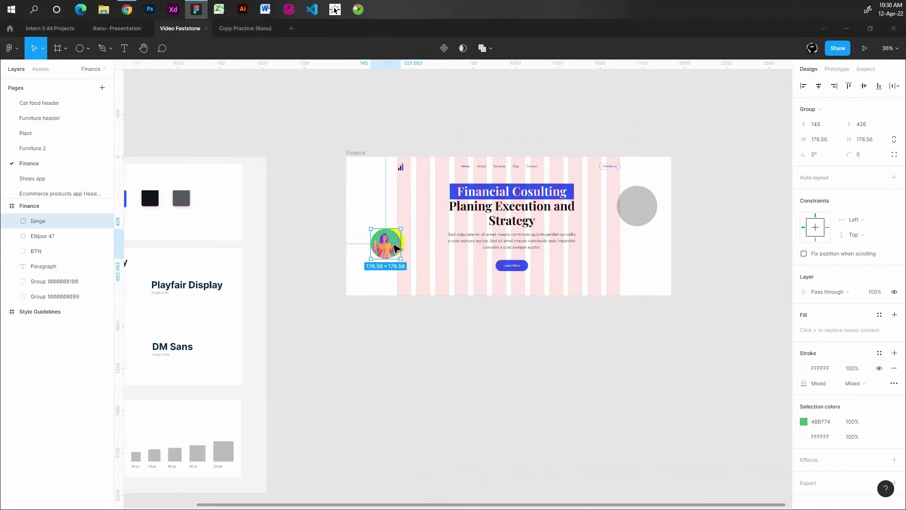
{"action": "scroll", "coordinate": [392, 245], "scroll_direction": "right", "scroll_amount": 3}
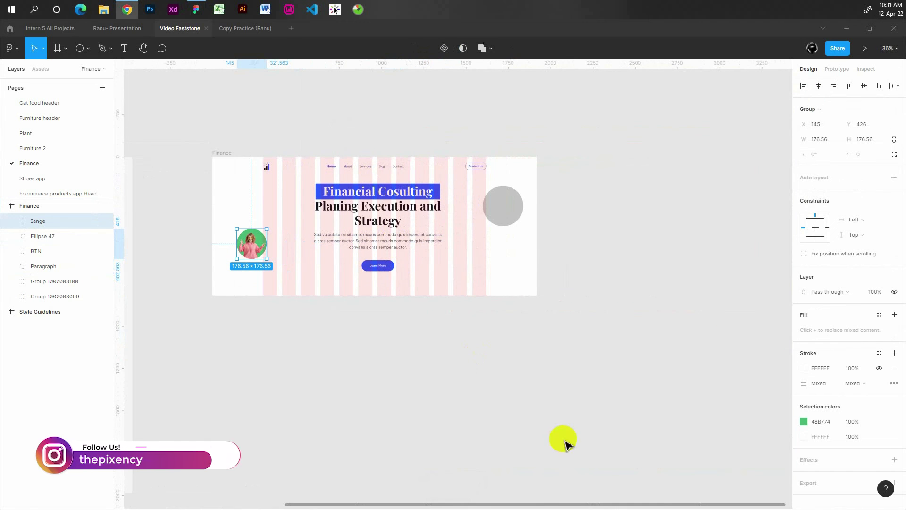
{"action": "scroll", "coordinate": [507, 202], "scroll_direction": "up", "scroll_amount": 5, "text": "ctrl"}
{"action": "left_click", "coordinate": [509, 202]}
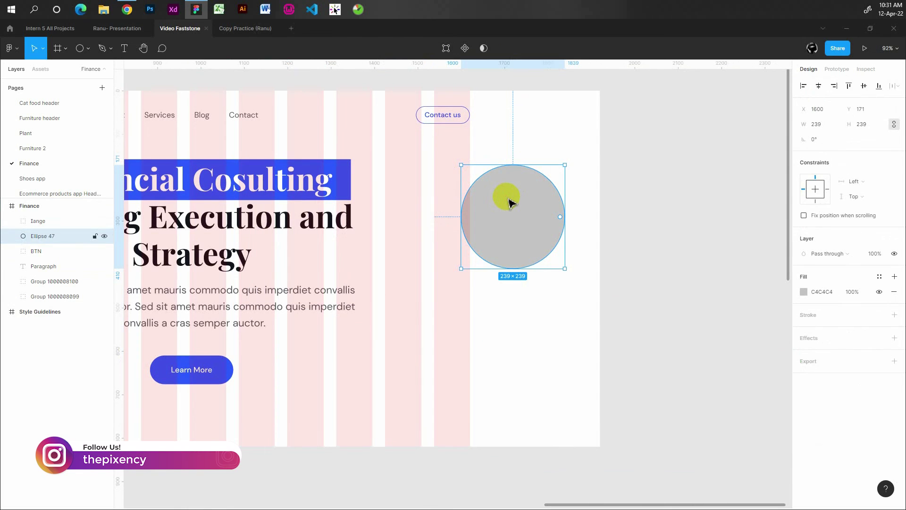
{"action": "key", "text": "Delete"}
{"action": "key", "text": "ctrl+v"}
{"action": "left_click_drag", "start_coordinate": [474, 283], "coordinate": [524, 220]}
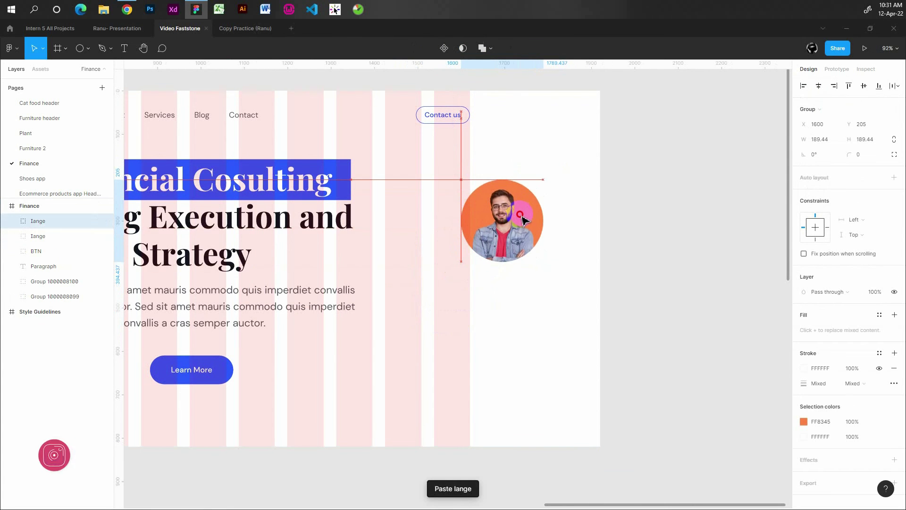
{"action": "scroll", "coordinate": [524, 220], "scroll_direction": "down", "scroll_amount": 3, "text": "ctrl"}
{"action": "scroll", "coordinate": [524, 220], "scroll_direction": "down", "scroll_amount": 2, "text": "ctrl"}
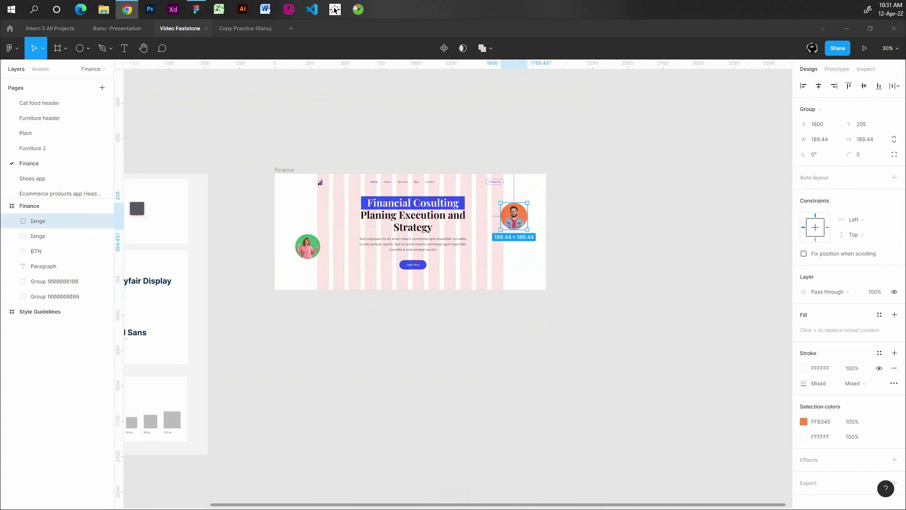
Draw a circle beside the man's portrait, filled with orange FF8345 sampled from his photo
{"action": "left_click", "coordinate": [80, 48]}
{"action": "left_click", "coordinate": [530, 193]}
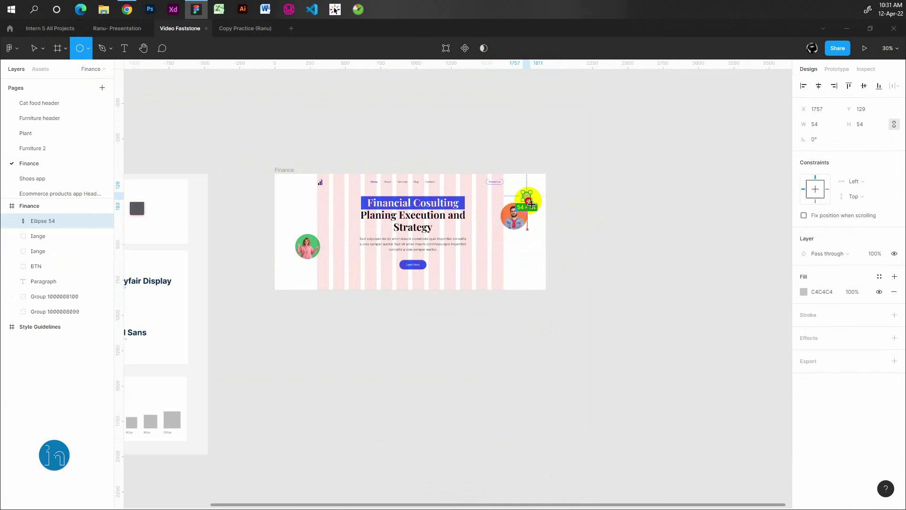
{"action": "left_click_drag", "start_coordinate": [514, 217], "coordinate": [517, 260]}
{"action": "left_click", "coordinate": [534, 203]}
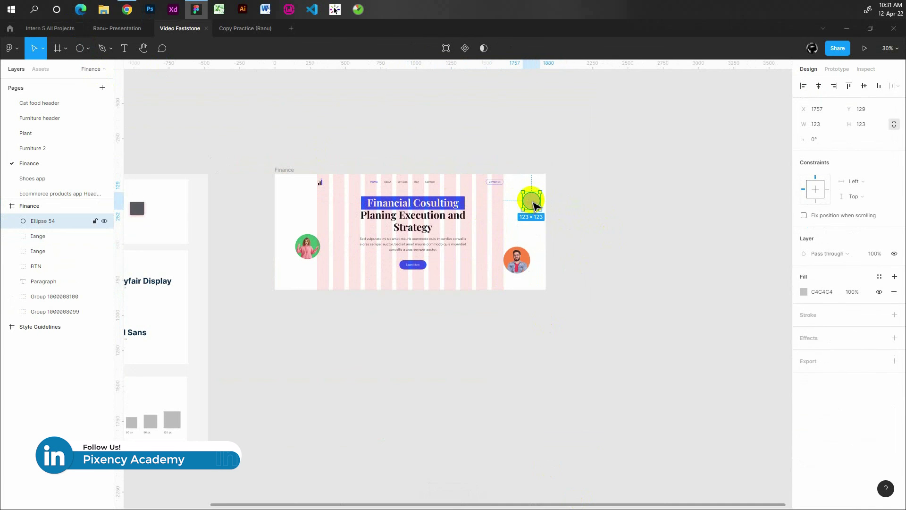
{"action": "key", "text": "i"}
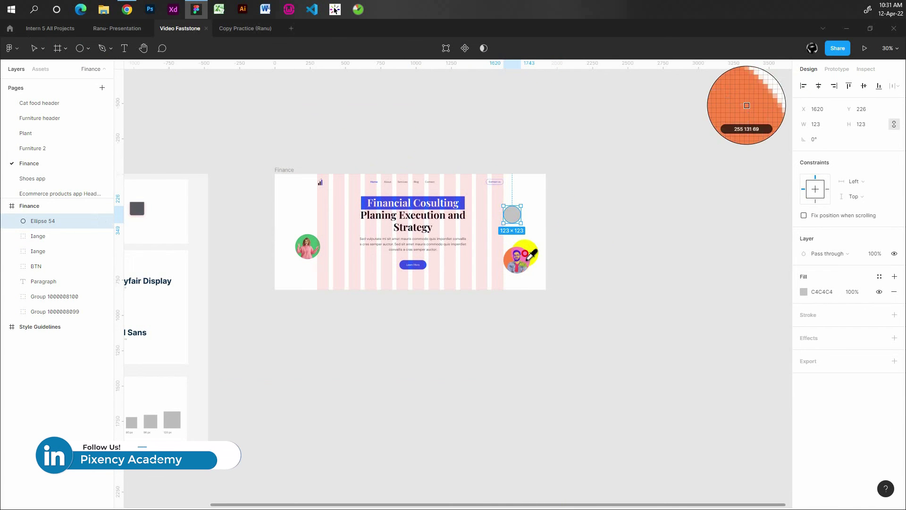
{"action": "left_click", "coordinate": [521, 254]}
Give the orange circle a Layer blur of about 200
{"action": "left_click", "coordinate": [831, 338]}
{"action": "left_click", "coordinate": [865, 354]}
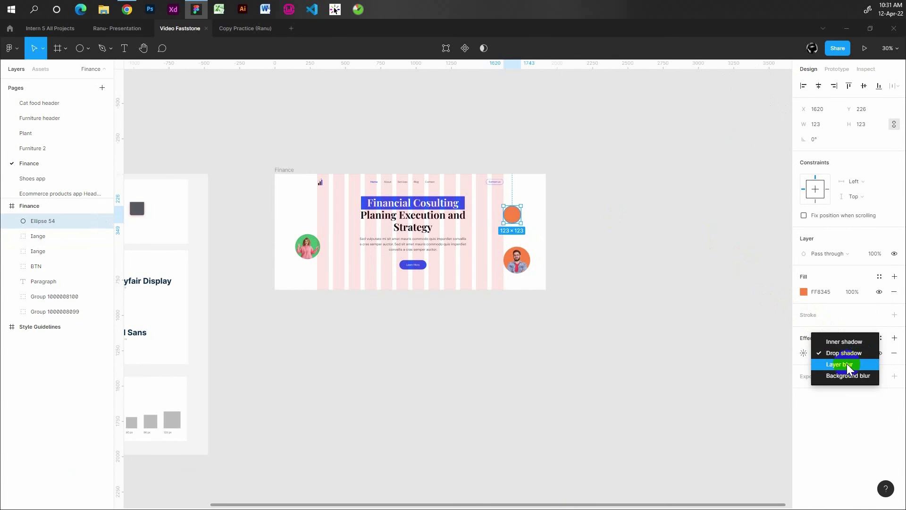
{"action": "left_click", "coordinate": [818, 366]}
{"action": "left_click", "coordinate": [803, 352]}
{"action": "left_click_drag", "start_coordinate": [890, 366], "coordinate": [657, 289]}
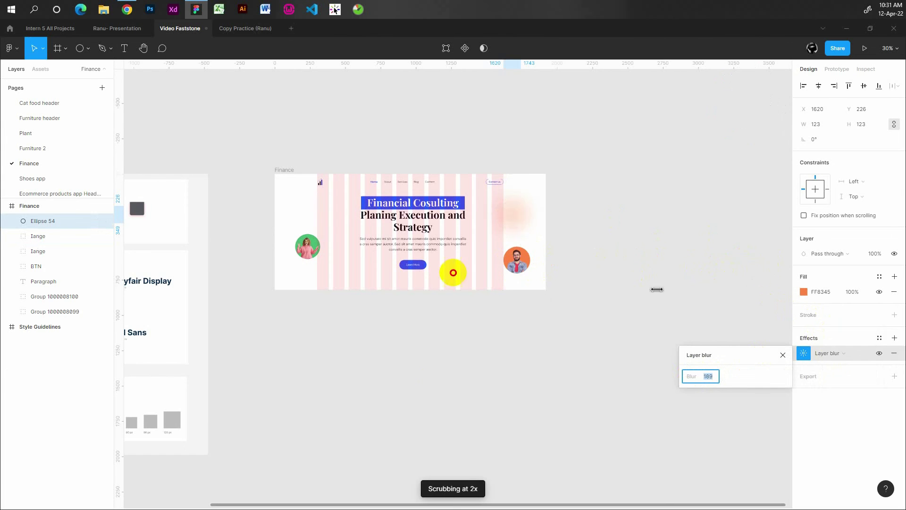
{"action": "scroll", "coordinate": [553, 253], "scroll_direction": "up", "scroll_amount": 3}
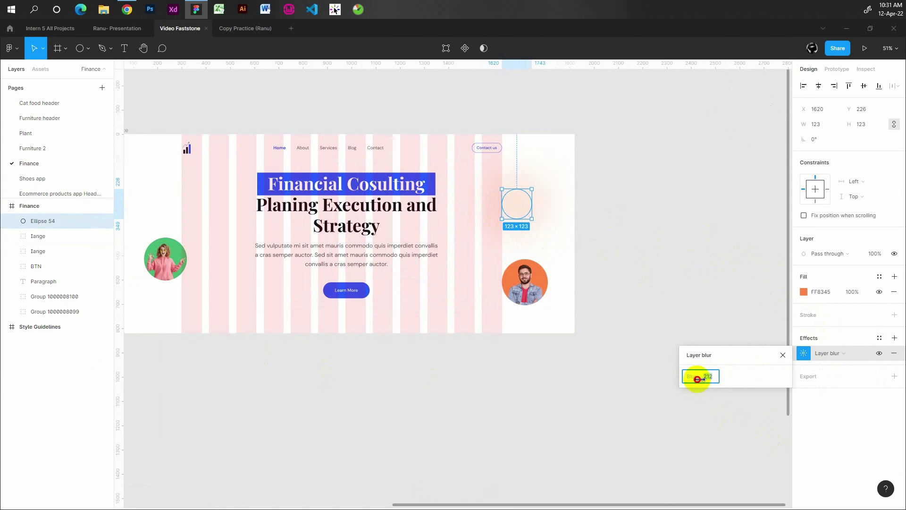
{"action": "left_click", "coordinate": [517, 202]}
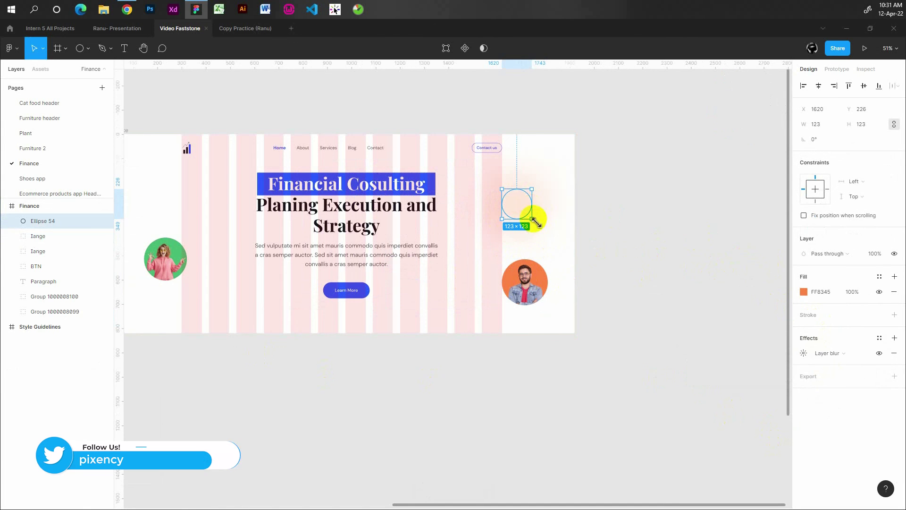
Enlarge the orange glow and move the man's portrait onto it
{"action": "left_click_drag", "start_coordinate": [531, 218], "coordinate": [539, 230]}
{"action": "left_click", "coordinate": [804, 353]}
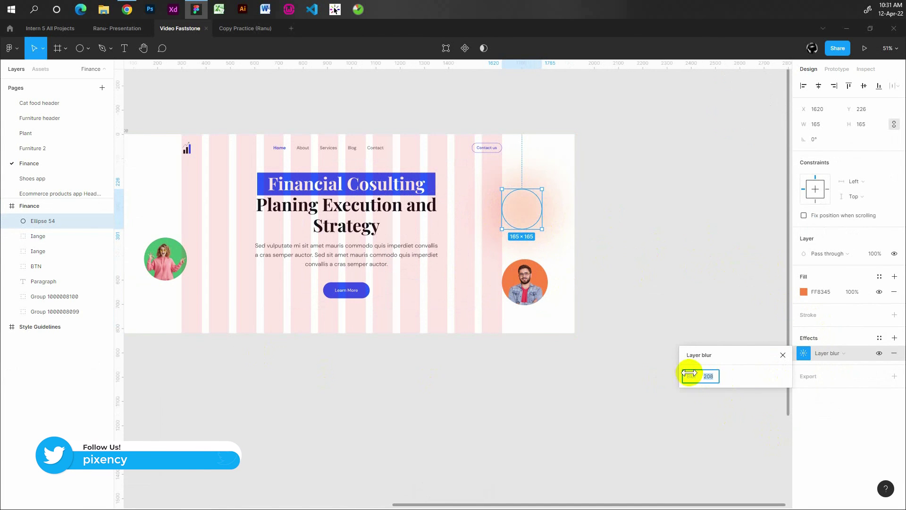
{"action": "left_click_drag", "start_coordinate": [527, 299], "coordinate": [530, 216]}
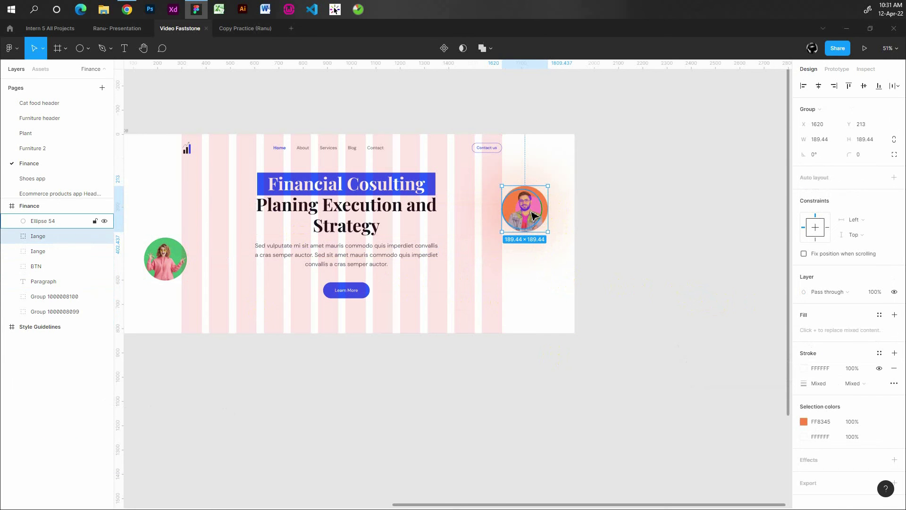
{"action": "left_click", "coordinate": [532, 216], "text": "shift"}
{"action": "left_click_drag", "start_coordinate": [532, 216], "coordinate": [524, 222]}
Draw a circle near the woman's portrait, filled with green 48B774 sampled from her photo
{"action": "scroll", "coordinate": [538, 219], "scroll_direction": "down", "scroll_amount": 5}
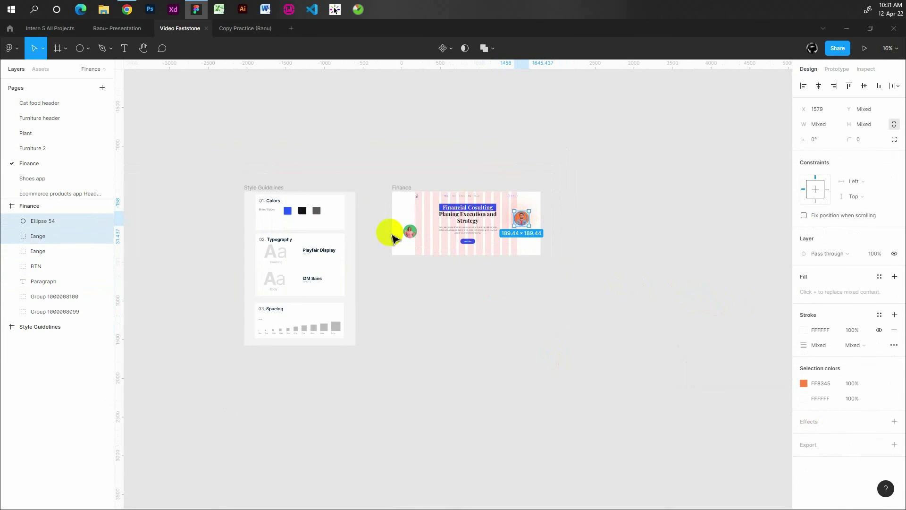
{"action": "scroll", "coordinate": [406, 218], "scroll_direction": "up", "scroll_amount": 5}
{"action": "left_click", "coordinate": [415, 212]}
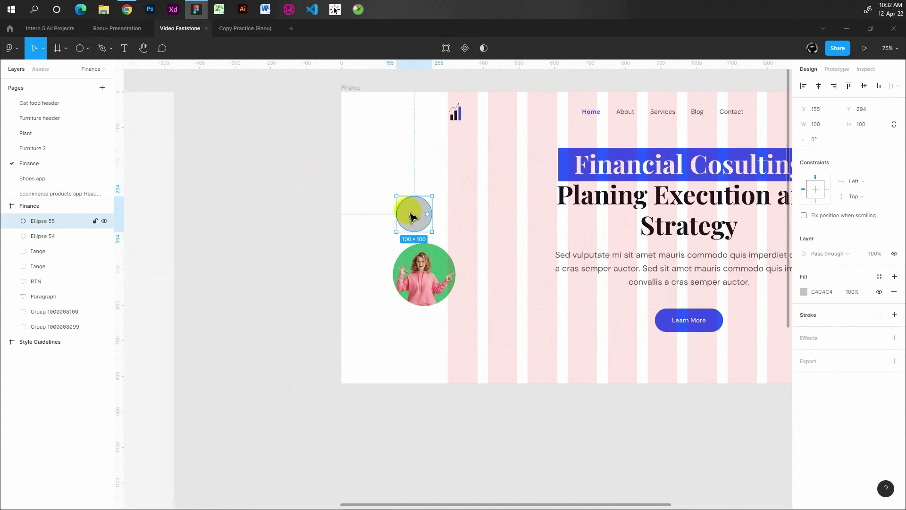
{"action": "scroll", "coordinate": [417, 217], "scroll_direction": "left", "scroll_amount": 3}
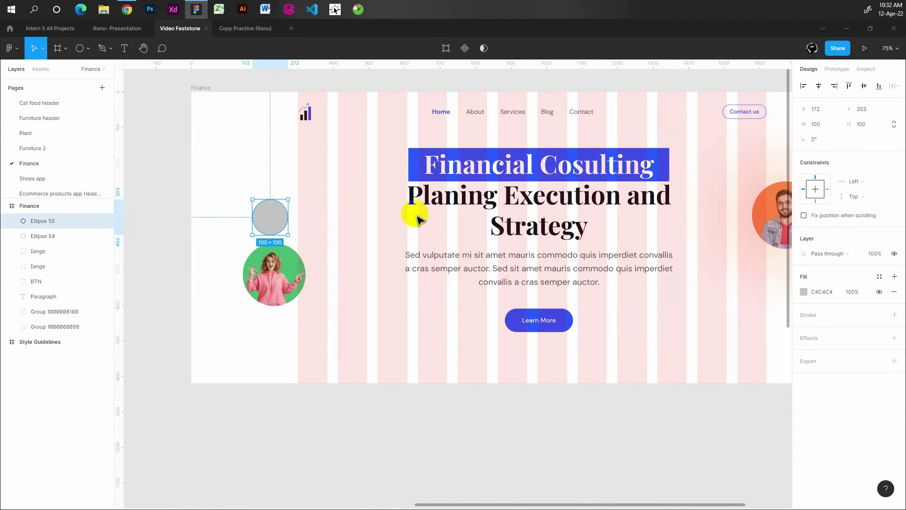
{"action": "left_click", "coordinate": [244, 283]}
Give the green circle a Layer blur
{"action": "scroll", "coordinate": [415, 255], "scroll_direction": "down", "scroll_amount": 3}
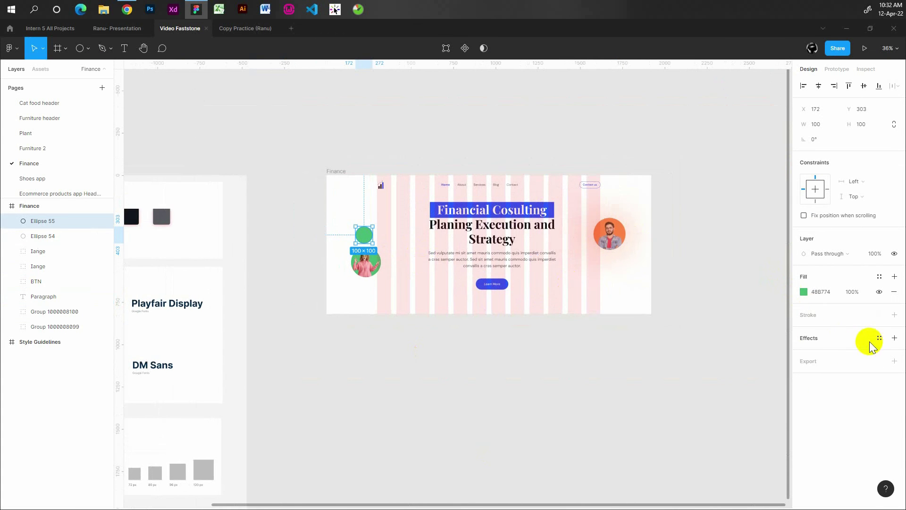
{"action": "left_click", "coordinate": [894, 338]}
{"action": "left_click", "coordinate": [849, 353]}
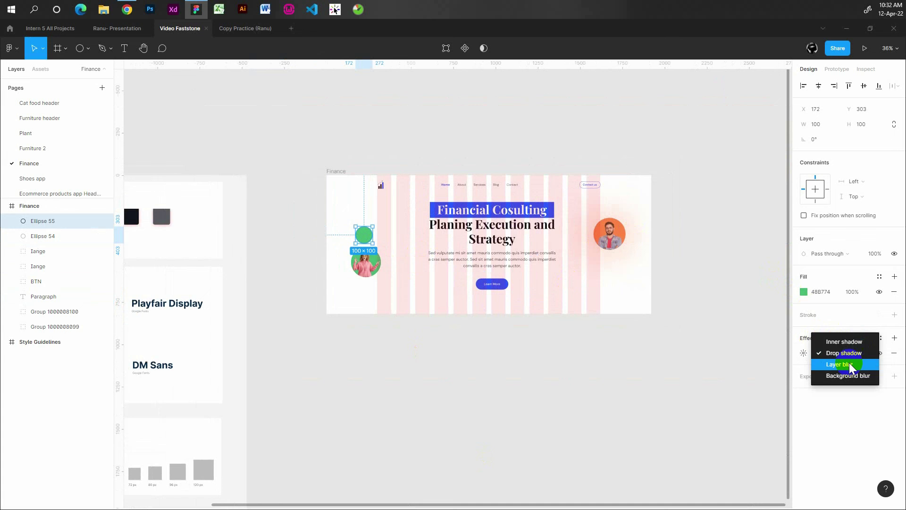
{"action": "left_click", "coordinate": [804, 353]}
{"action": "left_click_drag", "start_coordinate": [478, 270], "coordinate": [690, 245]}
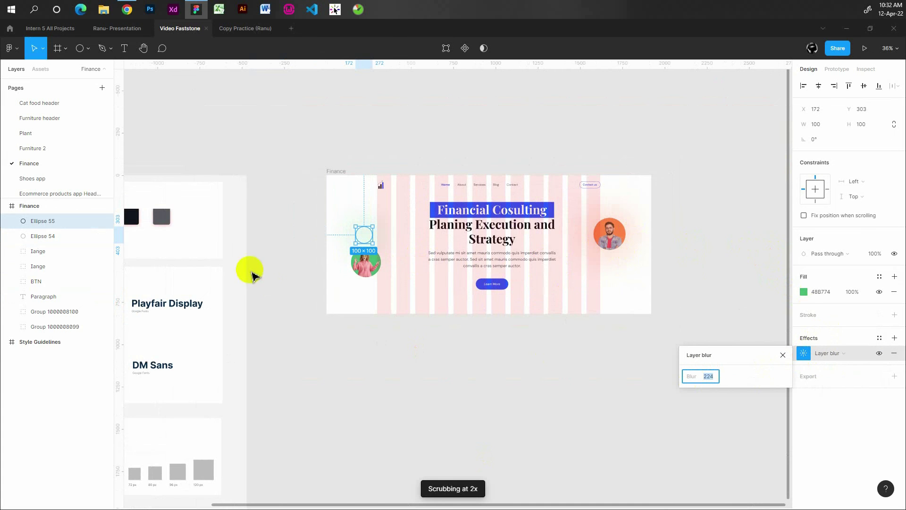
{"action": "scroll", "coordinate": [371, 233], "scroll_direction": "up", "scroll_amount": 3}
Enlarge the green glow and reposition it and the woman's portrait
{"action": "left_click_drag", "start_coordinate": [363, 242], "coordinate": [382, 269]}
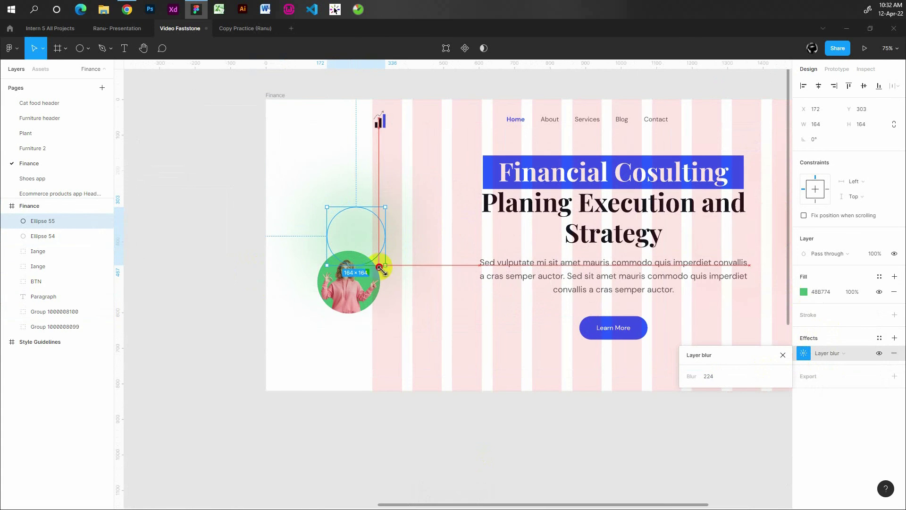
{"action": "left_click", "coordinate": [347, 293]}
{"action": "mouse_move", "coordinate": [349, 297]}
{"action": "left_mouse_down"}
{"action": "mouse_move", "coordinate": [356, 254]}
{"action": "mouse_move", "coordinate": [378, 332]}
{"action": "left_mouse_up"}
{"action": "right_click", "coordinate": [348, 218]}
{"action": "key", "text": "Escape"}
{"action": "left_click_drag", "start_coordinate": [354, 235], "coordinate": [325, 292]}
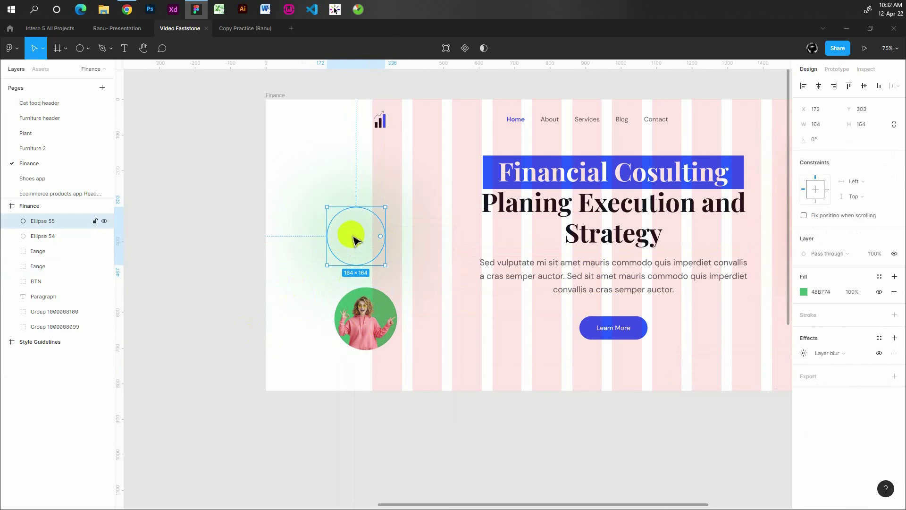
{"action": "mouse_move", "coordinate": [377, 325]}
{"action": "left_mouse_down"}
{"action": "mouse_move", "coordinate": [359, 286]}
{"action": "mouse_move", "coordinate": [314, 304]}
{"action": "left_mouse_up"}
{"action": "key", "text": "ctrl+z"}
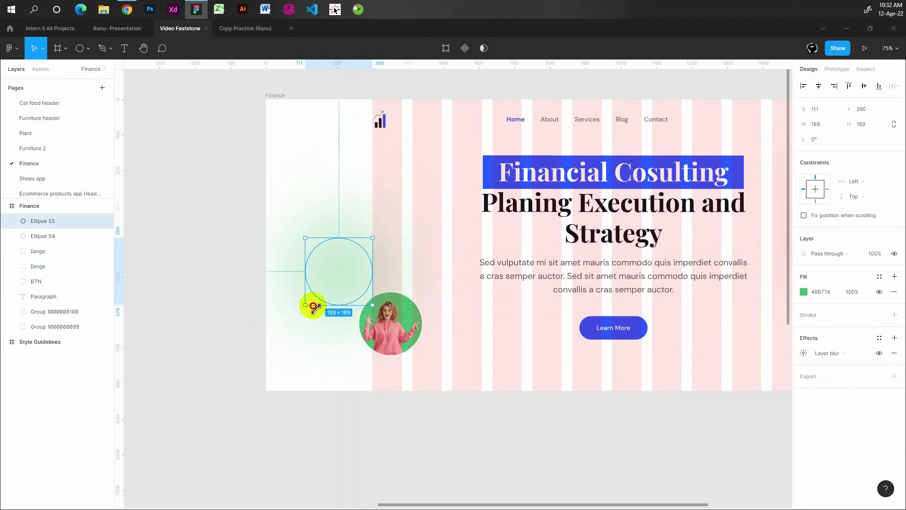
Strengthen the green blur and set the woman's portrait over the glow
{"action": "left_click", "coordinate": [803, 352]}
{"action": "left_click_drag", "start_coordinate": [696, 375], "coordinate": [646, 378]}
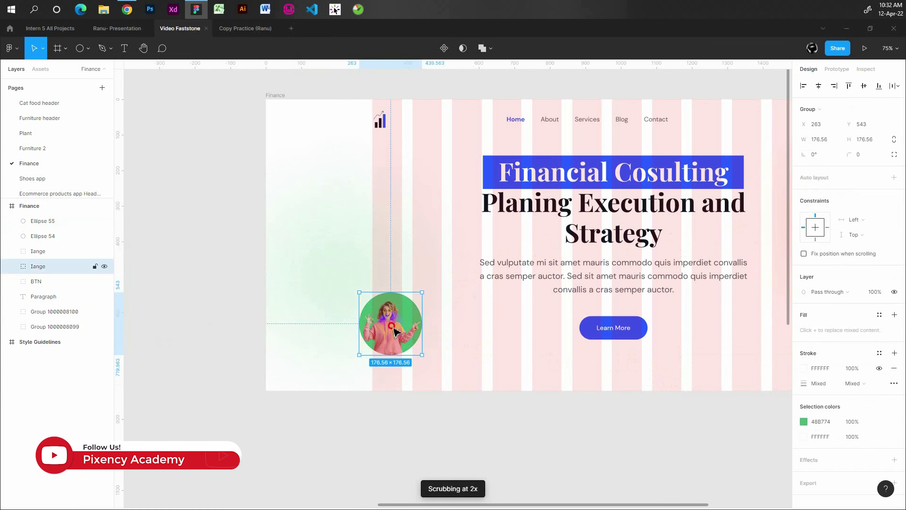
{"action": "left_click_drag", "start_coordinate": [390, 337], "coordinate": [344, 300]}
{"action": "left_click", "coordinate": [283, 105]}
Hide the column grid and draw a flat pale-green EFF9F3 ellipse beside the logo
{"action": "scroll", "coordinate": [363, 211], "scroll_direction": "down", "scroll_amount": 3}
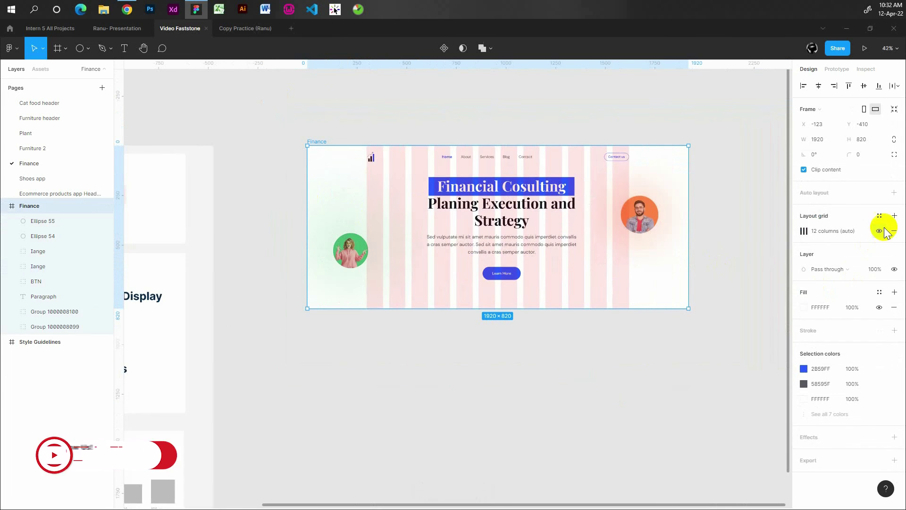
{"action": "left_click", "coordinate": [879, 230]}
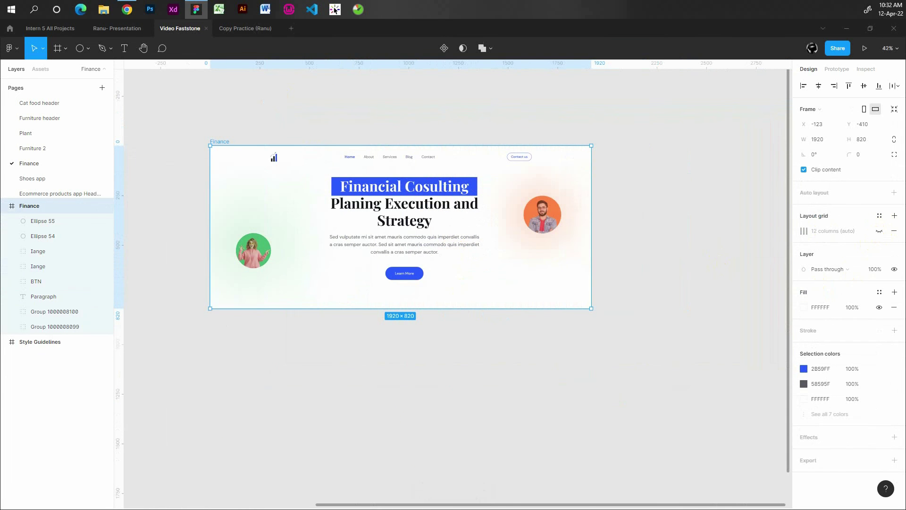
{"action": "left_click", "coordinate": [78, 48]}
{"action": "mouse_move", "coordinate": [296, 161]}
{"action": "left_mouse_down"}
{"action": "mouse_move", "coordinate": [336, 174]}
{"action": "mouse_move", "coordinate": [321, 166]}
{"action": "left_mouse_up"}
{"action": "key", "text": "i"}
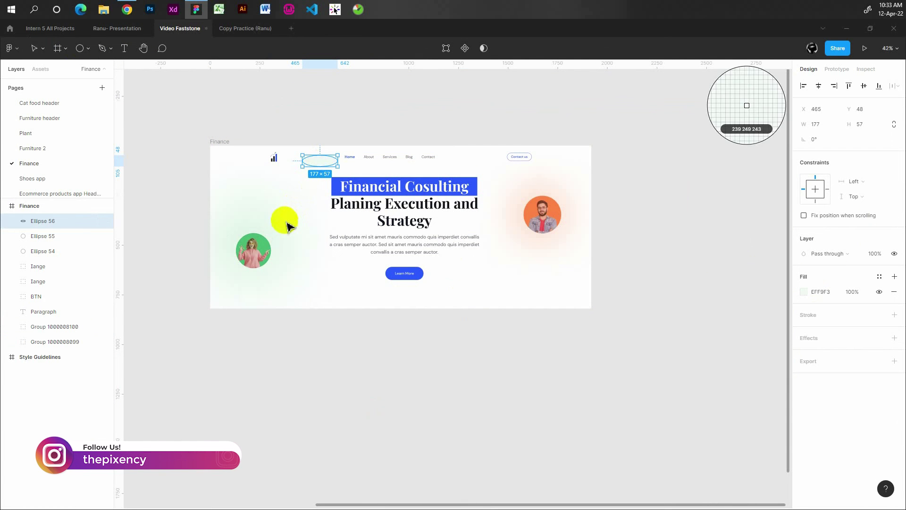
{"action": "left_click", "coordinate": [286, 224]}
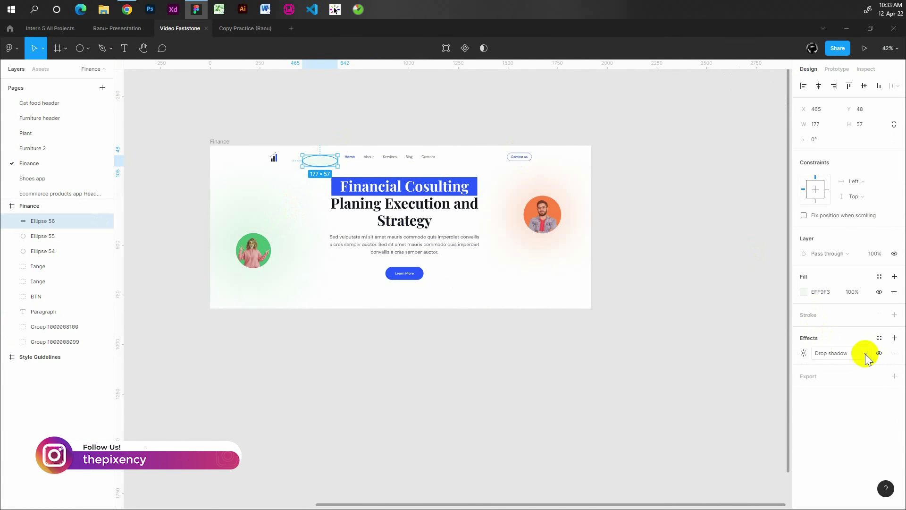
Give the ellipse a Layer blur of 62 and stretch it wider behind the navigation
{"action": "left_click", "coordinate": [865, 354]}
{"action": "left_click", "coordinate": [833, 365]}
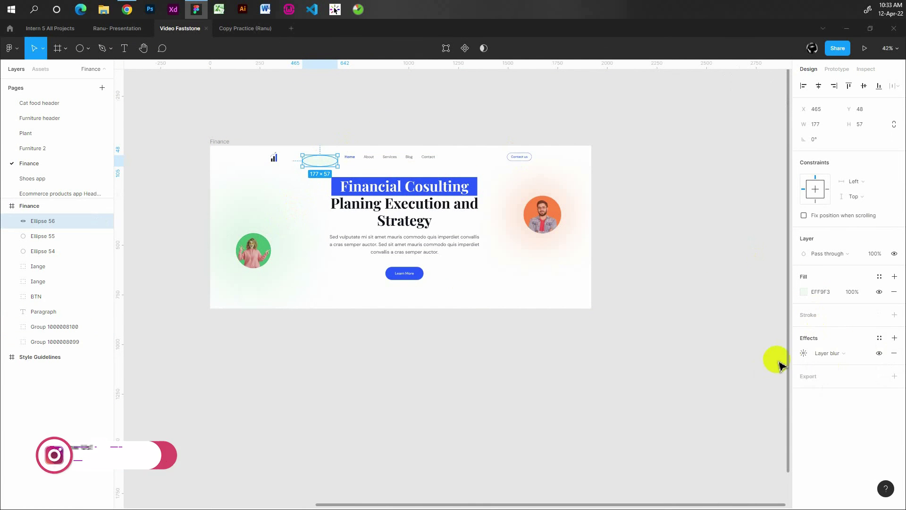
{"action": "left_click", "coordinate": [803, 353]}
{"action": "scroll", "coordinate": [359, 144], "scroll_direction": "up", "scroll_amount": 5}
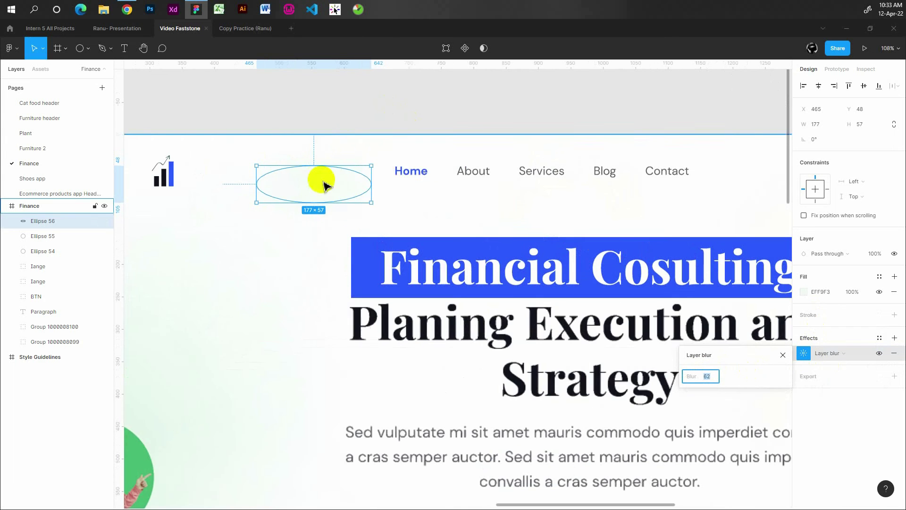
{"action": "mouse_move", "coordinate": [449, 203]}
{"action": "left_mouse_down"}
{"action": "mouse_move", "coordinate": [368, 196]}
{"action": "mouse_move", "coordinate": [346, 163]}
{"action": "left_mouse_up"}
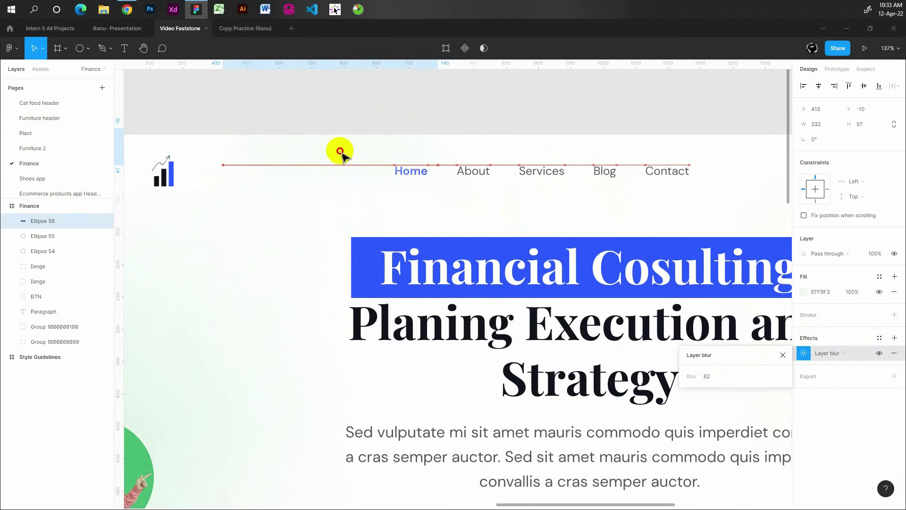
{"action": "scroll", "coordinate": [340, 152], "scroll_direction": "down", "scroll_amount": 5}
{"action": "left_click", "coordinate": [399, 362]}
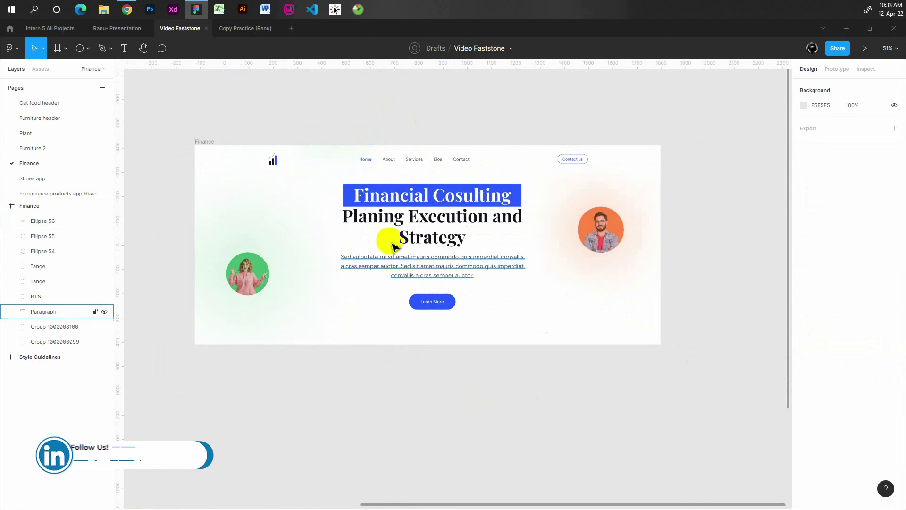
Paste a flattened image copy of the Finance frame, Finance 1, below it
{"action": "scroll", "coordinate": [411, 215], "scroll_direction": "down", "scroll_amount": 1}
{"action": "left_click", "coordinate": [426, 287]}
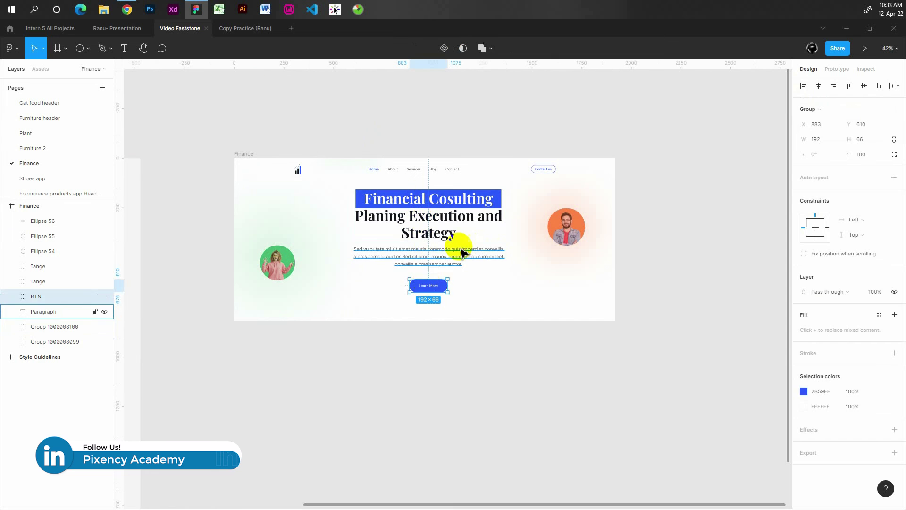
{"action": "left_click", "coordinate": [640, 253]}
{"action": "scroll", "coordinate": [374, 259], "scroll_direction": "down", "scroll_amount": 3}
{"action": "scroll", "coordinate": [384, 245], "scroll_direction": "up", "scroll_amount": 2}
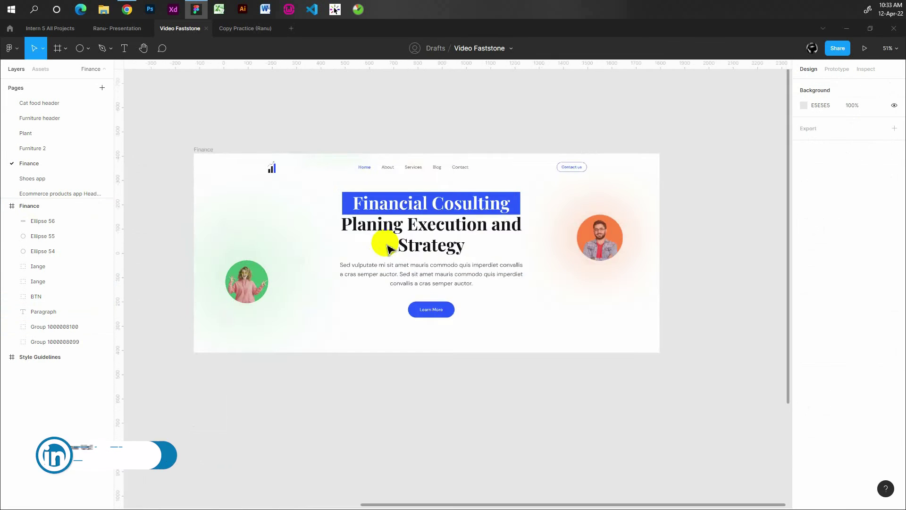
{"action": "scroll", "coordinate": [312, 250], "scroll_direction": "down", "scroll_amount": 2}
{"action": "scroll", "coordinate": [306, 248], "scroll_direction": "down", "scroll_amount": 1}
{"action": "scroll", "coordinate": [326, 226], "scroll_direction": "up", "scroll_amount": 2}
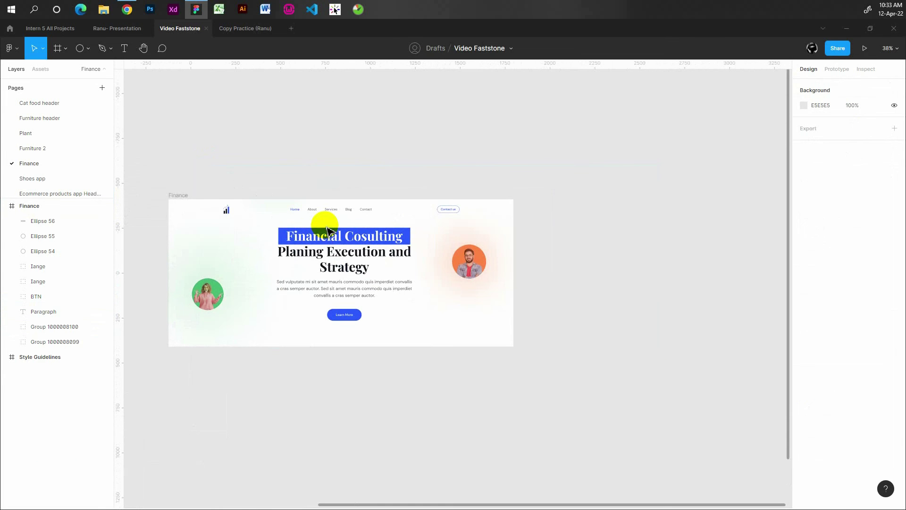
{"action": "scroll", "coordinate": [410, 293], "scroll_direction": "down", "scroll_amount": 2}
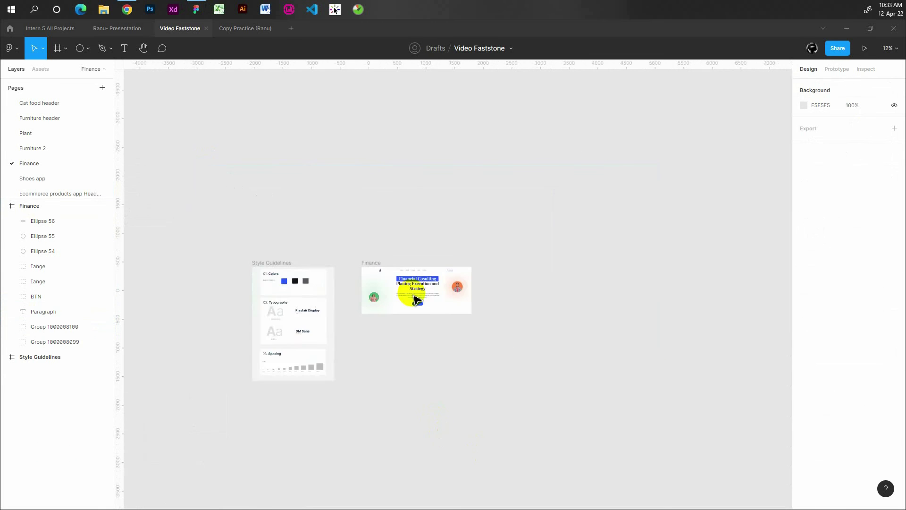
{"action": "scroll", "coordinate": [395, 265], "scroll_direction": "up", "scroll_amount": 2}
{"action": "left_click", "coordinate": [296, 260]}
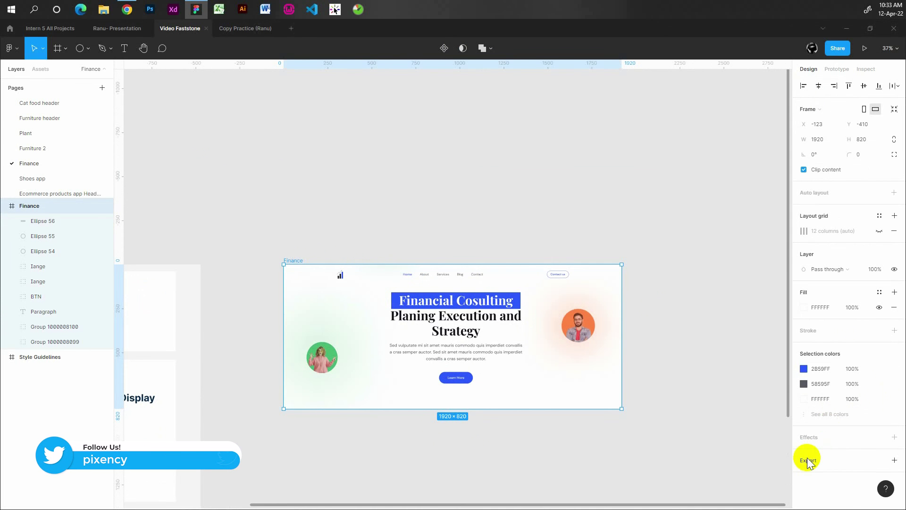
{"action": "key", "text": "ctrl+v"}
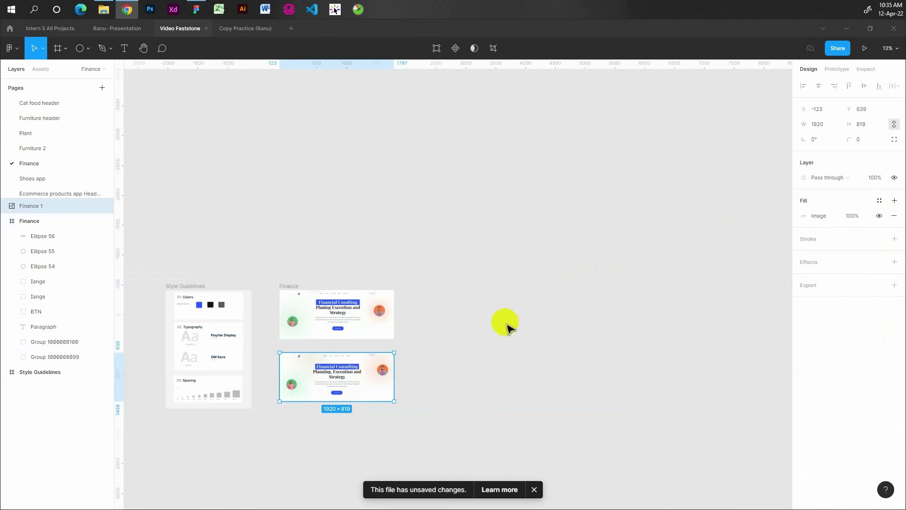
Paste the blank 1600×1200 Web Mockup 1 frame onto the canvas
{"action": "scroll", "coordinate": [472, 312], "scroll_direction": "up", "scroll_amount": 5, "text": "ctrl"}
{"action": "left_click", "coordinate": [435, 271]}
{"action": "key", "text": "ctrl+v"}
Align Web Mockup 1 with the Finance frame's top and paste the Finance 1 image into its page
{"action": "left_click_drag", "start_coordinate": [452, 263], "coordinate": [474, 315]}
{"action": "scroll", "coordinate": [473, 311], "scroll_direction": "left", "scroll_amount": 3}
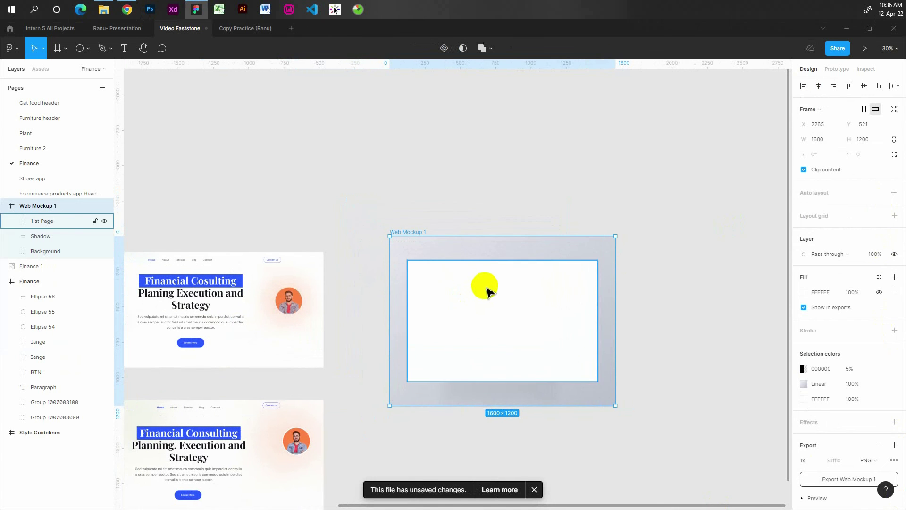
{"action": "scroll", "coordinate": [486, 295], "scroll_direction": "down", "scroll_amount": 1}
{"action": "left_click_drag", "start_coordinate": [487, 291], "coordinate": [484, 302]}
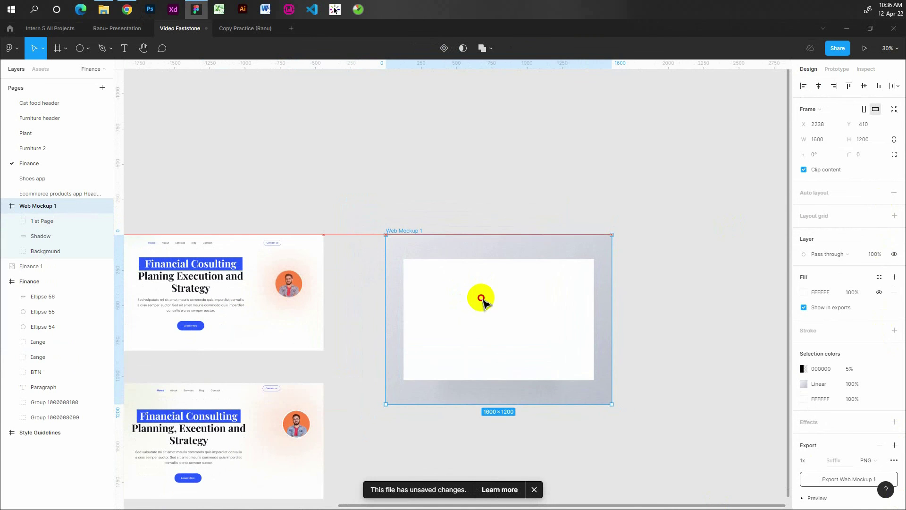
{"action": "key", "text": "ctrl+v"}
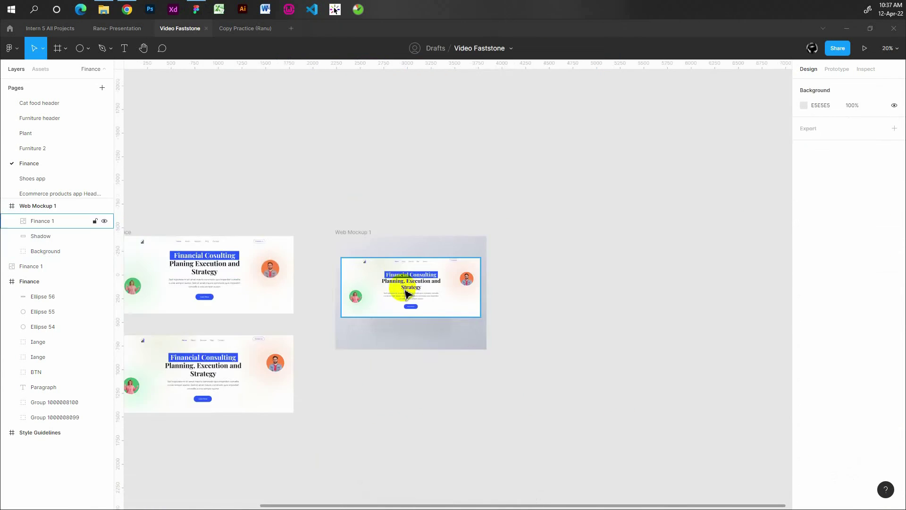
{"action": "scroll", "coordinate": [405, 288], "scroll_direction": "up", "scroll_amount": 3, "text": "ctrl"}
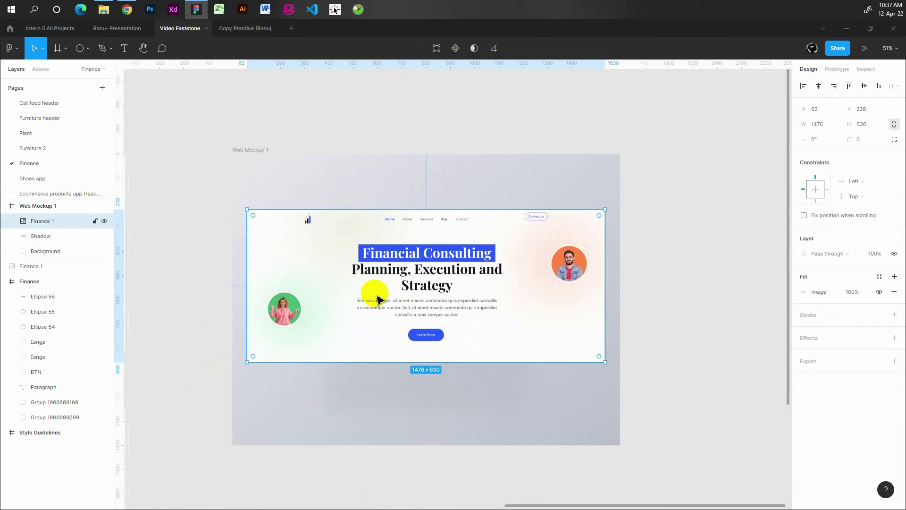
{"action": "scroll", "coordinate": [375, 264], "scroll_direction": "down", "scroll_amount": 1, "text": "ctrl"}
{"action": "left_click", "coordinate": [309, 170]}
Eyedrop green from the design into the mockup's linear gradient background
{"action": "scroll", "coordinate": [573, 268], "scroll_direction": "down", "scroll_amount": 5, "text": "ctrl"}
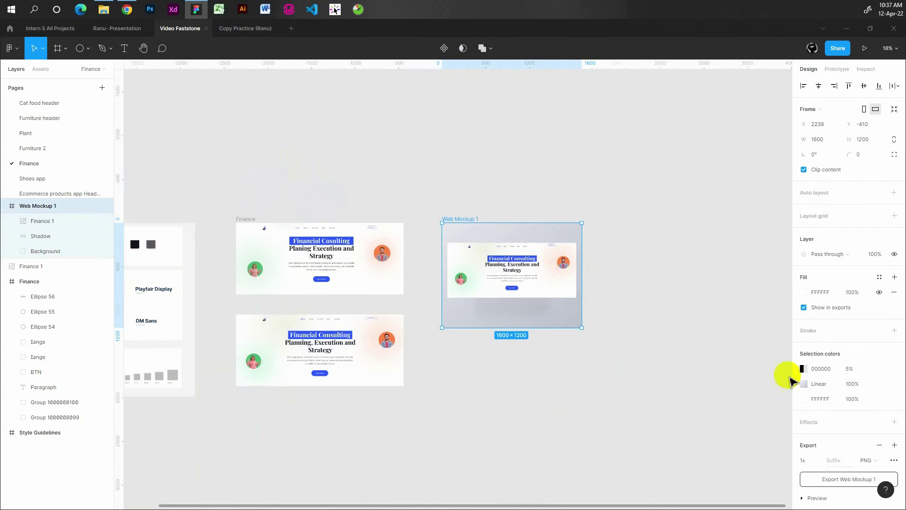
{"action": "left_click", "coordinate": [803, 384]}
{"action": "left_click", "coordinate": [692, 404]}
{"action": "left_click", "coordinate": [256, 270]}
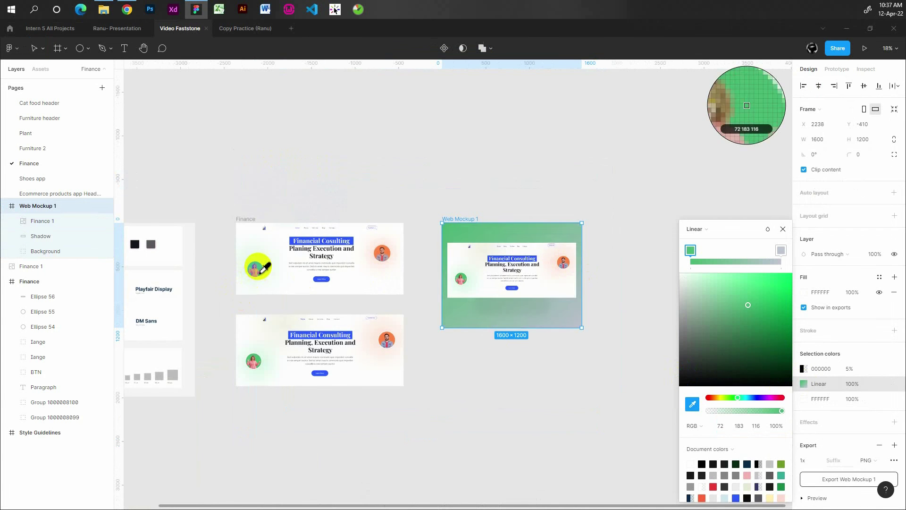
{"action": "scroll", "coordinate": [519, 262], "scroll_direction": "up", "scroll_amount": 3, "text": "ctrl"}
{"action": "scroll", "coordinate": [542, 259], "scroll_direction": "up", "scroll_amount": 2, "text": "ctrl"}
{"action": "left_click", "coordinate": [692, 404]}
{"action": "scroll", "coordinate": [448, 236], "scroll_direction": "left", "scroll_amount": 1}
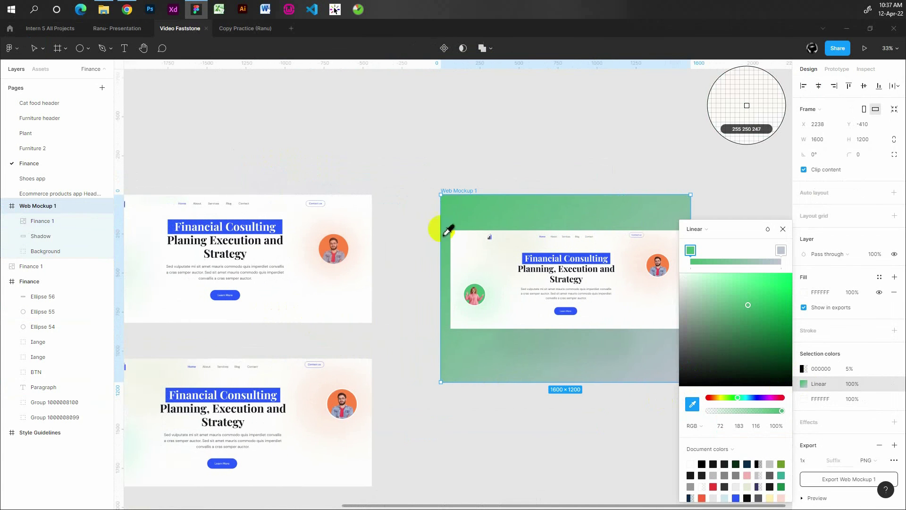
{"action": "left_click", "coordinate": [469, 213]}
{"action": "scroll", "coordinate": [471, 218], "scroll_direction": "right", "scroll_amount": 5}
Make the gradient's right colour stop green as well
{"action": "left_click", "coordinate": [780, 250]}
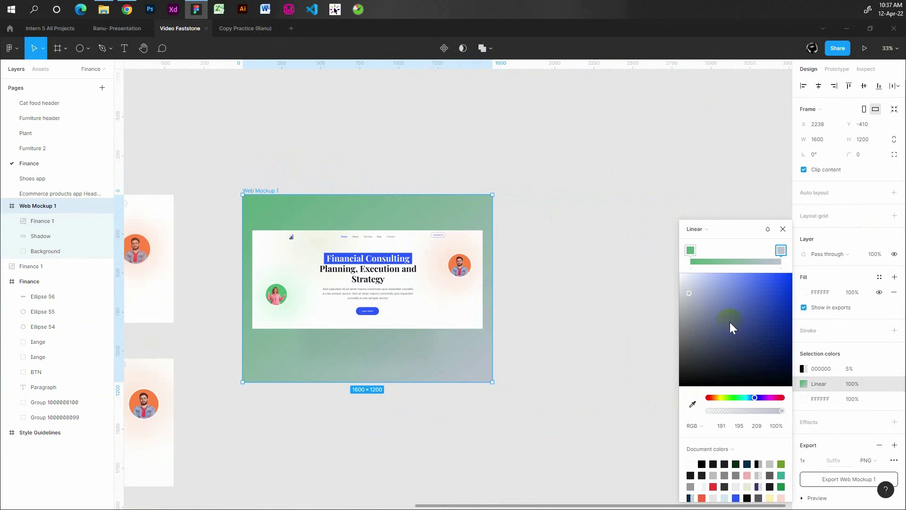
{"action": "left_click", "coordinate": [693, 404]}
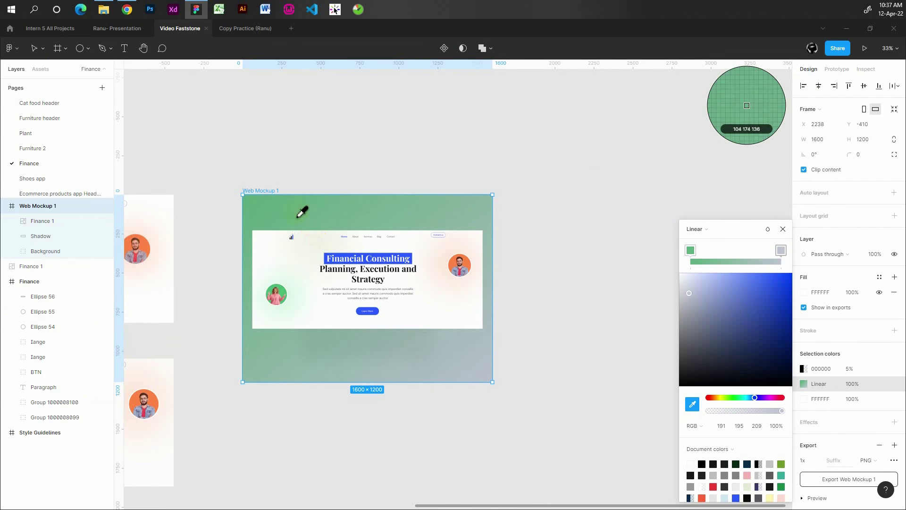
{"action": "left_click", "coordinate": [737, 343]}
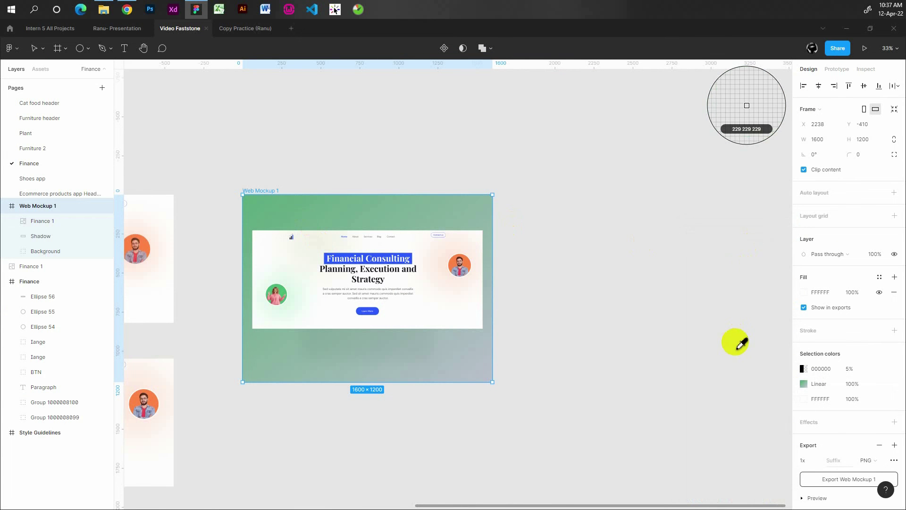
{"action": "left_click", "coordinate": [803, 383]}
{"action": "left_click", "coordinate": [585, 286]}
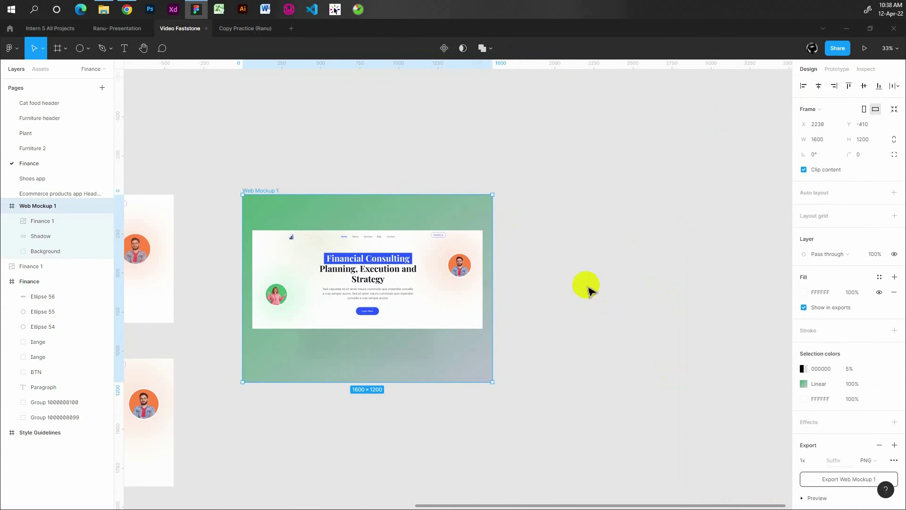
{"action": "scroll", "coordinate": [571, 286], "scroll_direction": "left", "scroll_amount": 3}
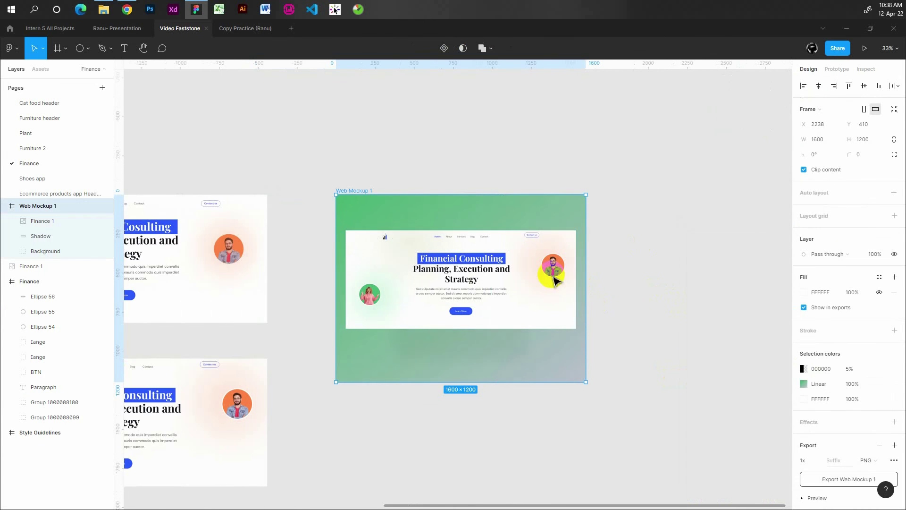
{"action": "left_click", "coordinate": [803, 384]}
{"action": "left_click", "coordinate": [781, 250]}
{"action": "left_click", "coordinate": [692, 404]}
{"action": "left_click", "coordinate": [340, 203]}
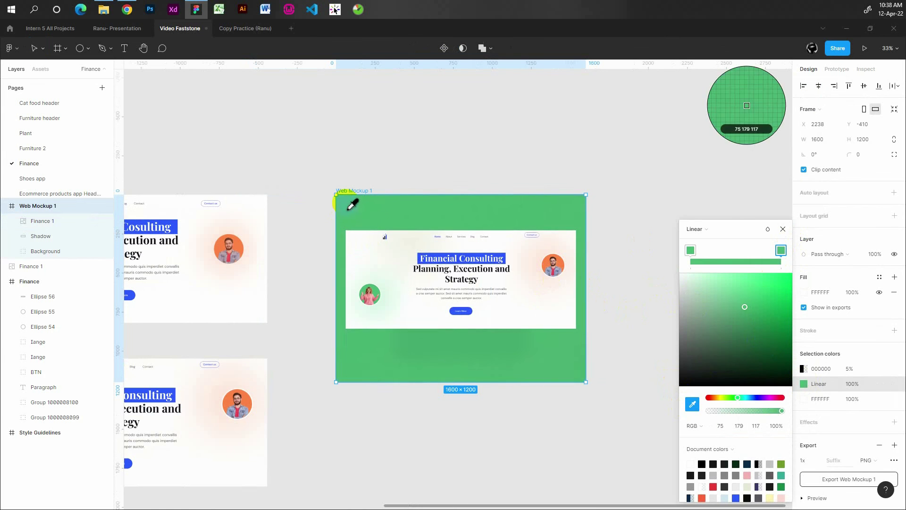
Lower the opacity of both gradient stops to soften the green
{"action": "scroll", "coordinate": [453, 283], "scroll_direction": "right", "scroll_amount": 2}
{"action": "left_click_drag", "start_coordinate": [779, 411], "coordinate": [761, 411]}
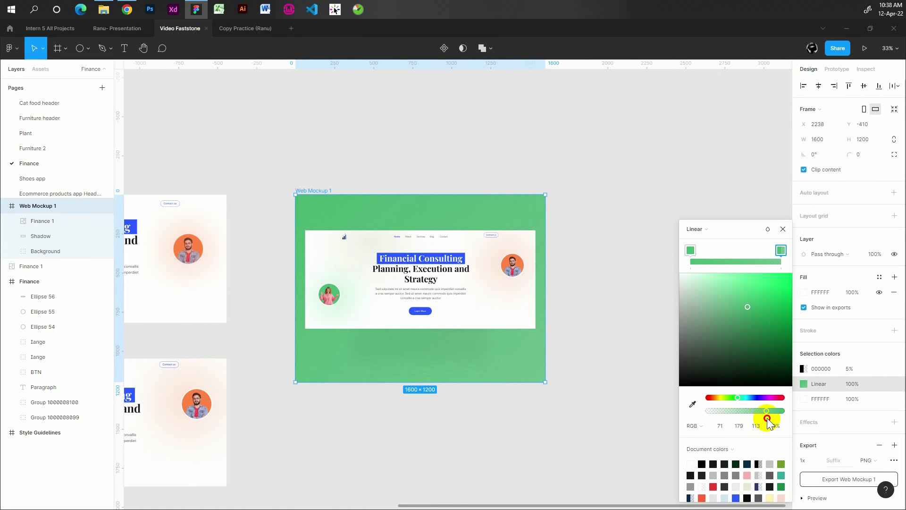
{"action": "left_click_drag", "start_coordinate": [767, 421], "coordinate": [776, 415]}
{"action": "left_click", "coordinate": [690, 250]}
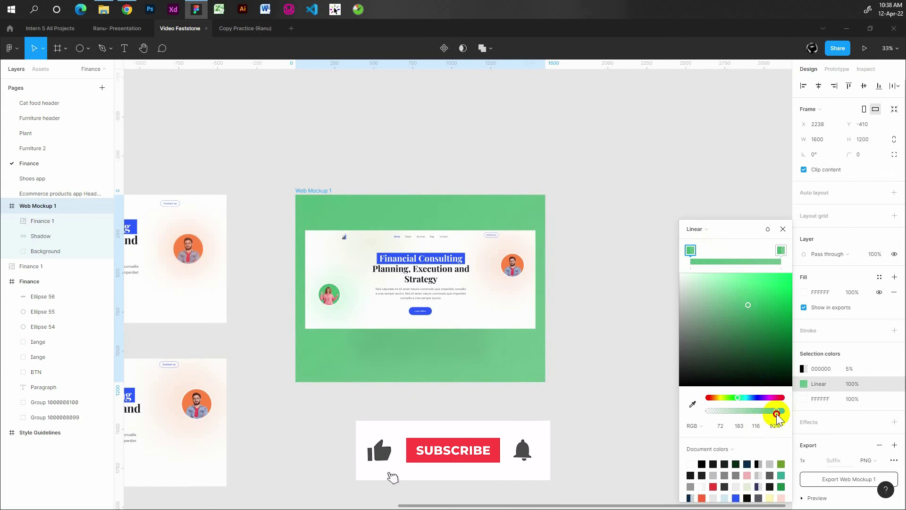
{"action": "left_click", "coordinate": [768, 418]}
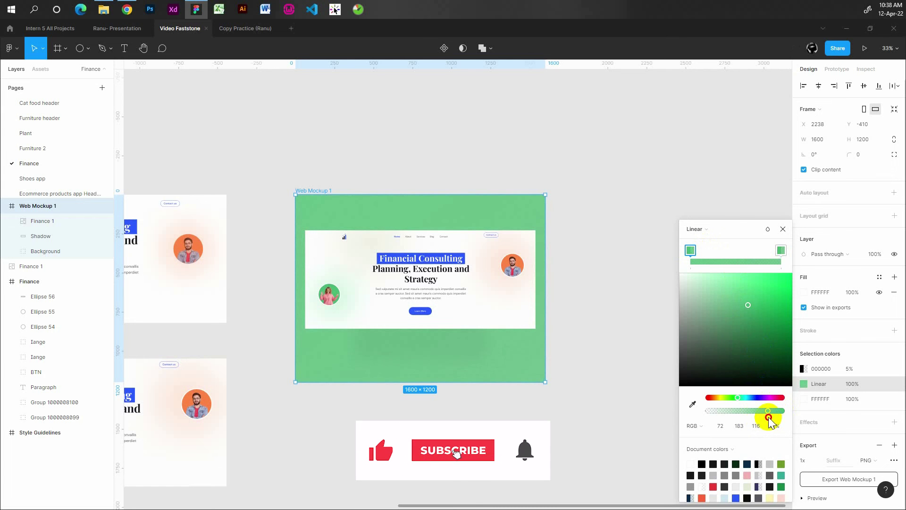
{"action": "left_click", "coordinate": [479, 285]}
Check the result by selecting the Finance 1 image and the Web Mockup 1 frame
{"action": "scroll", "coordinate": [479, 286], "scroll_direction": "down", "scroll_amount": 3}
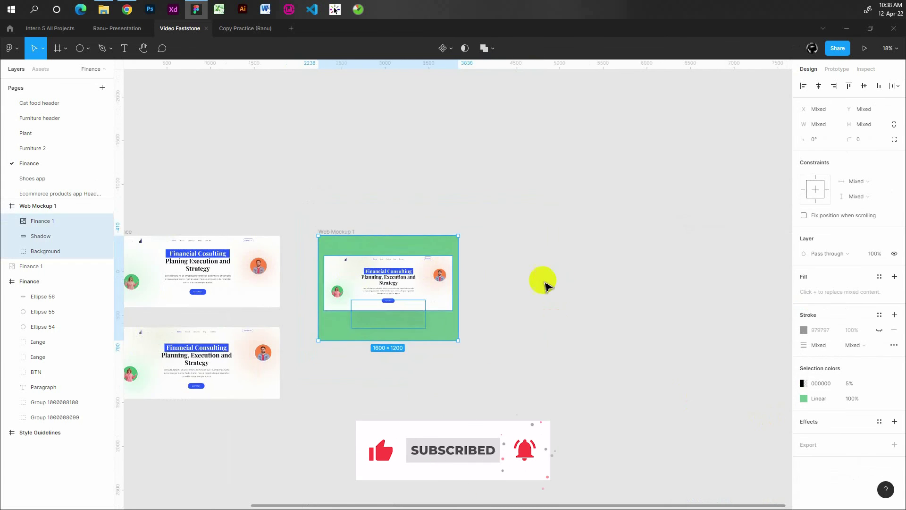
{"action": "left_click", "coordinate": [334, 229]}
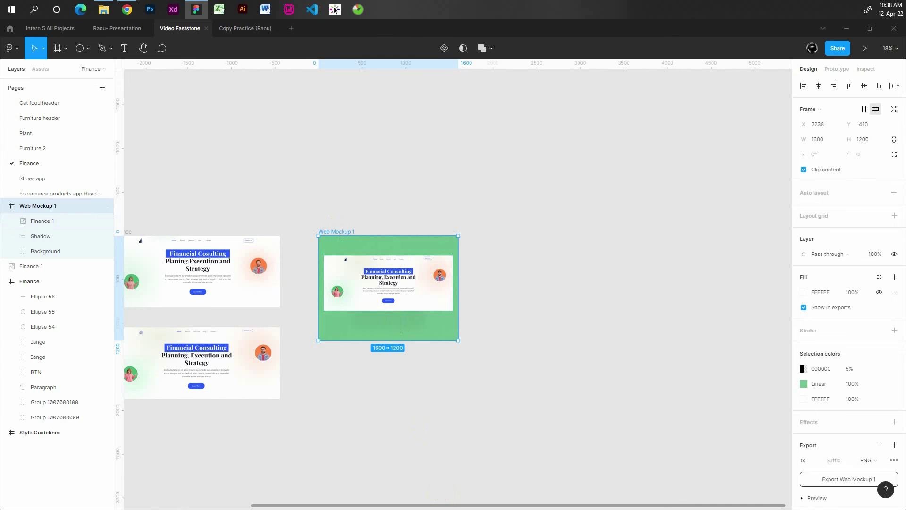
{"action": "scroll", "coordinate": [368, 304], "scroll_direction": "left", "scroll_amount": 5}
{"action": "left_click", "coordinate": [329, 357]}
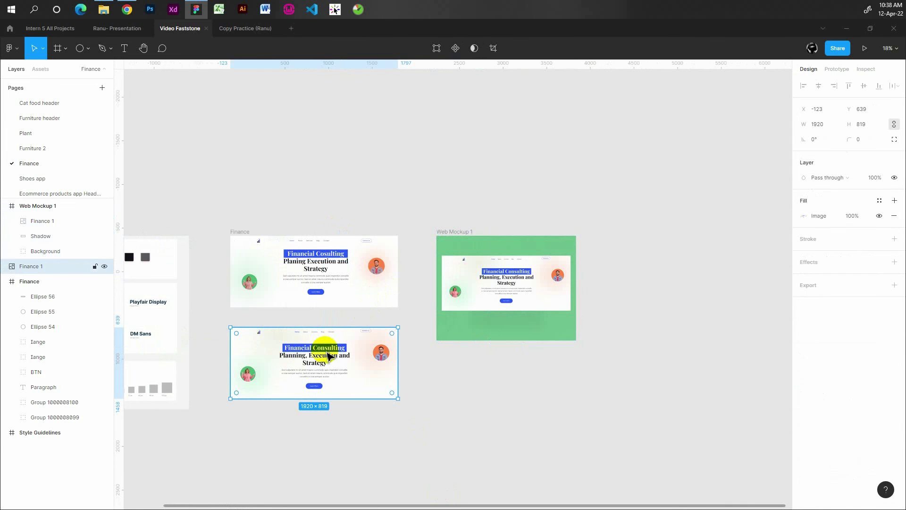
{"action": "left_click", "coordinate": [472, 231]}
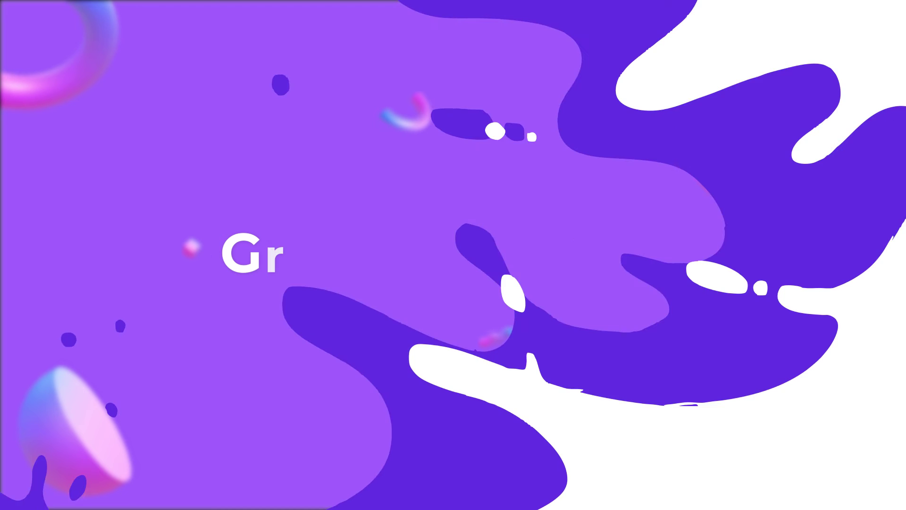